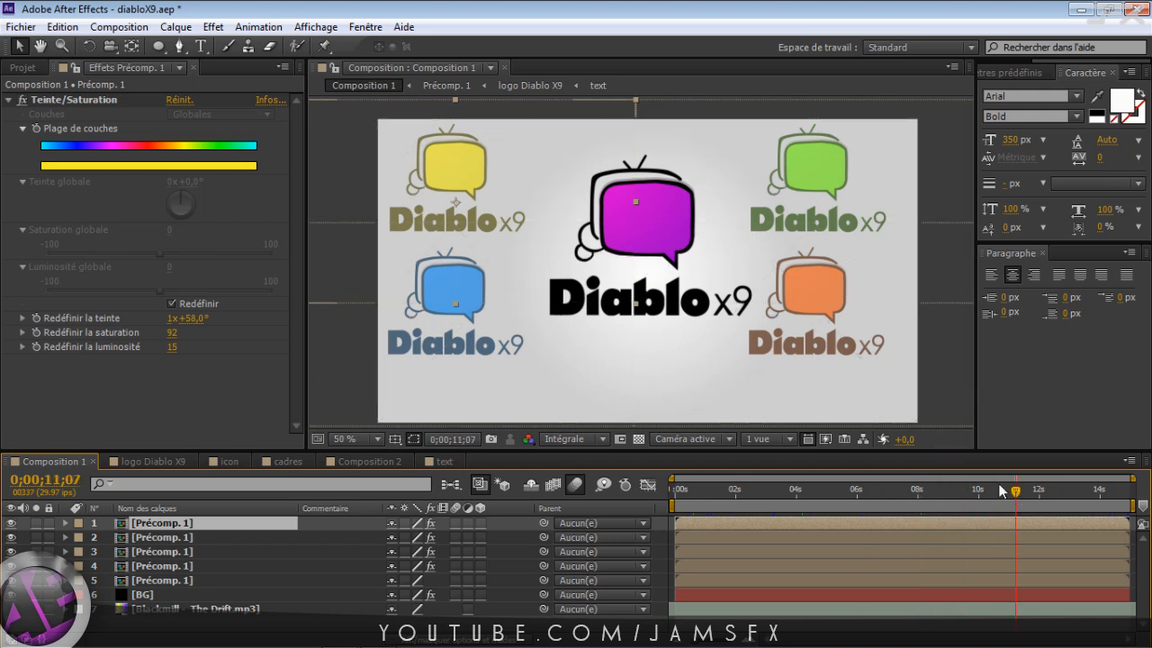
# Scrub through the first half of Composition 1 to examine the liquid filling the central logo's screen up close
pyautogui.click(868, 491)
pyautogui.moveTo(852, 501); pyautogui.dragTo(772, 506)
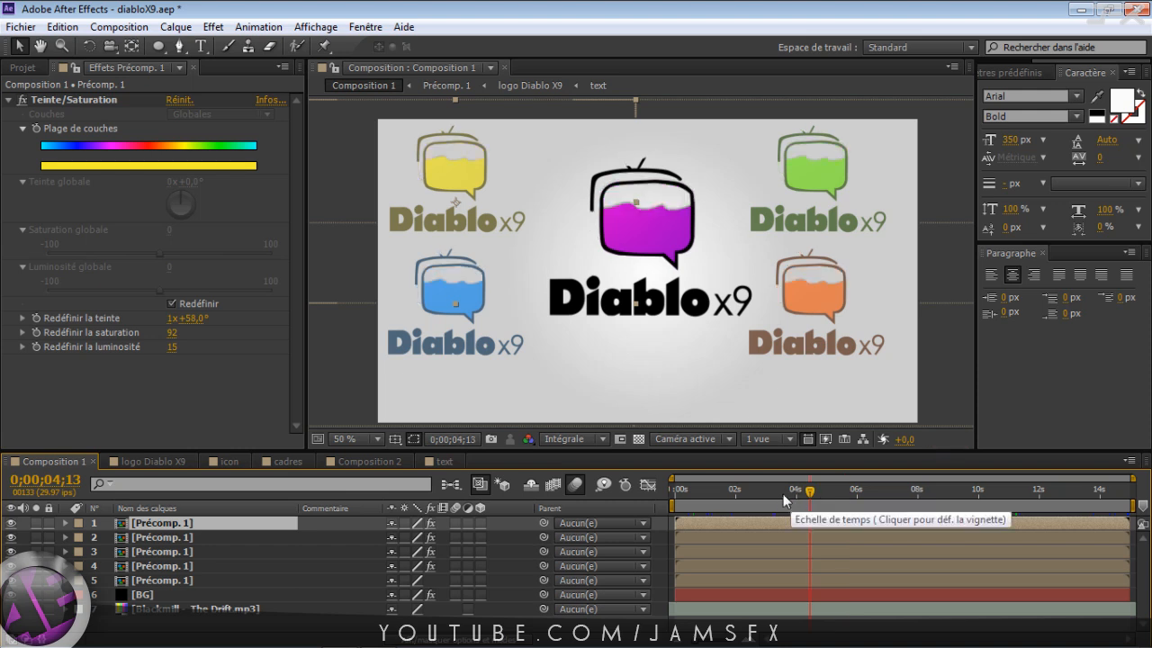
pyautogui.click(780, 494)
pyautogui.scroll(2, 639, 284)
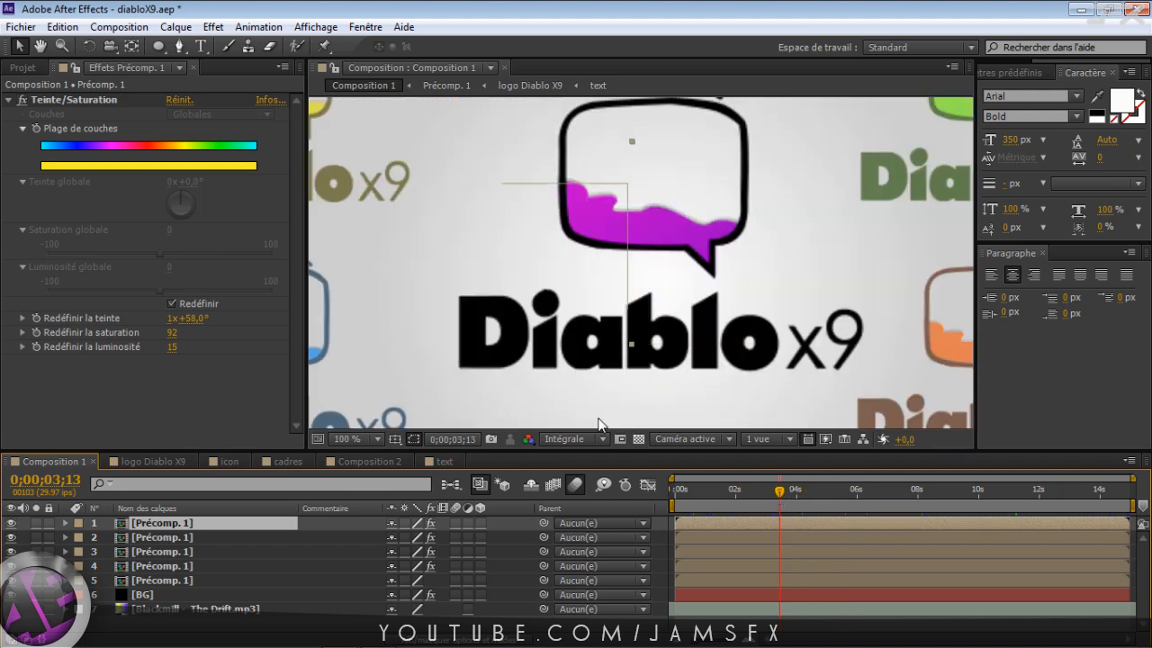
pyautogui.moveTo(782, 497); pyautogui.dragTo(812, 492)
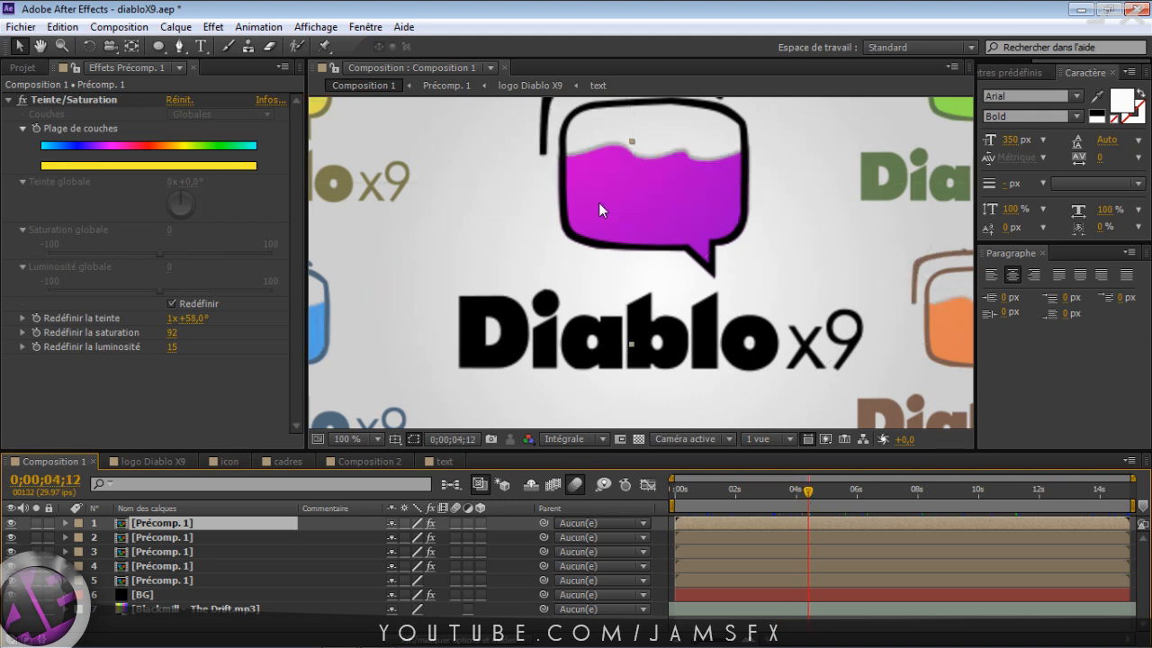
pyautogui.scroll(-2, 598, 203)
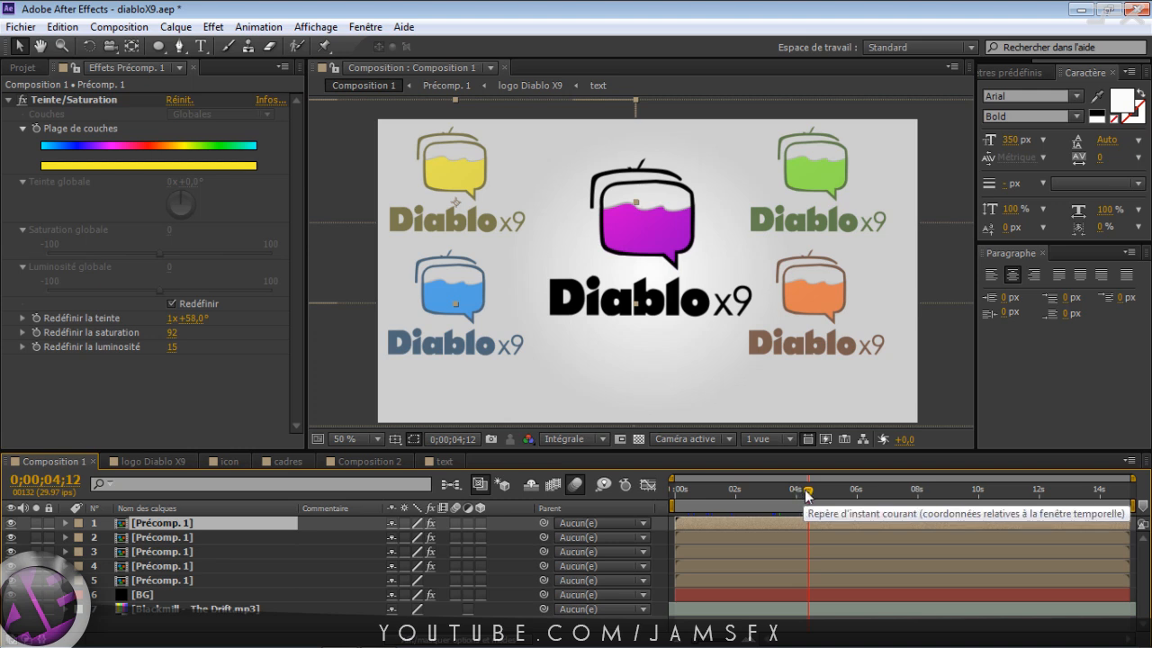
pyautogui.press('pageup')
pyautogui.click(768, 492)
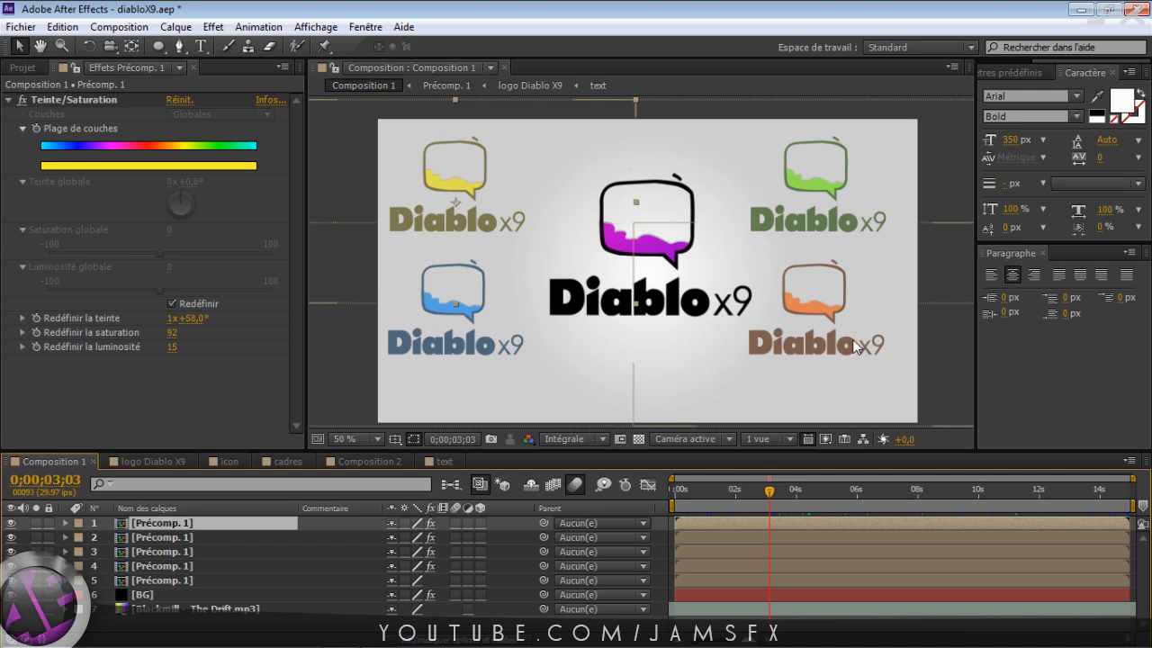
# Scrub Composition 1 between about 7 and 11 seconds to examine how the logo's bubble outline is completed
pyautogui.click(957, 493)
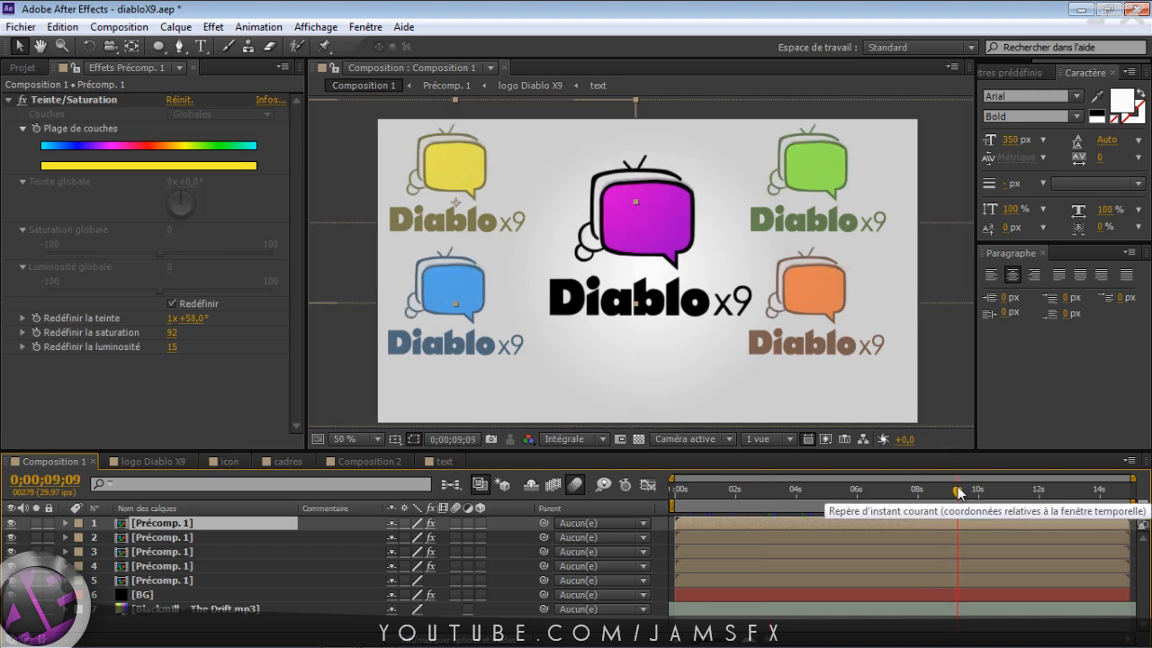
pyautogui.moveTo(958, 492); pyautogui.dragTo(938, 492)
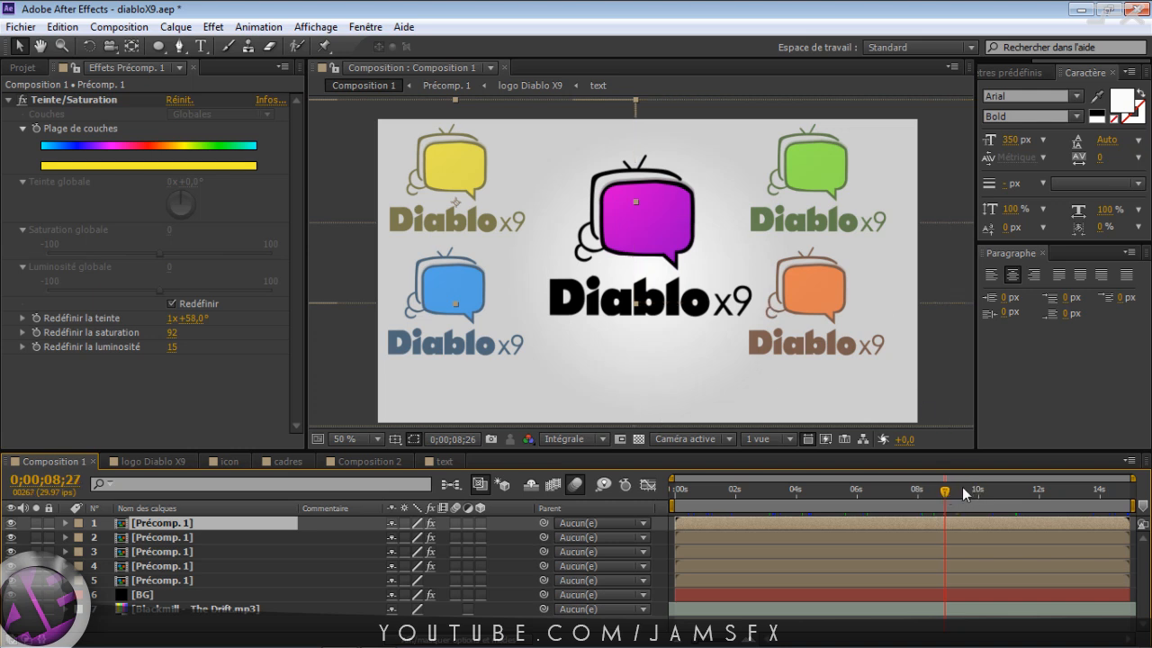
pyautogui.click(968, 491)
pyautogui.moveTo(968, 491); pyautogui.dragTo(1006, 492)
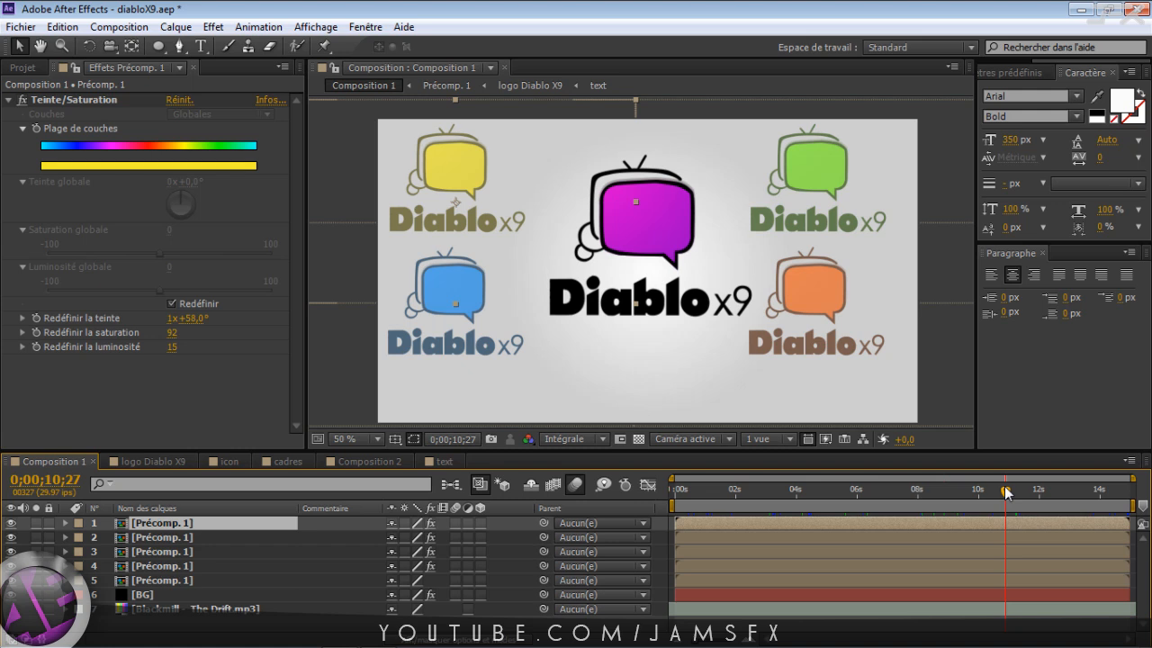
pyautogui.moveTo(1006, 491); pyautogui.dragTo(911, 491)
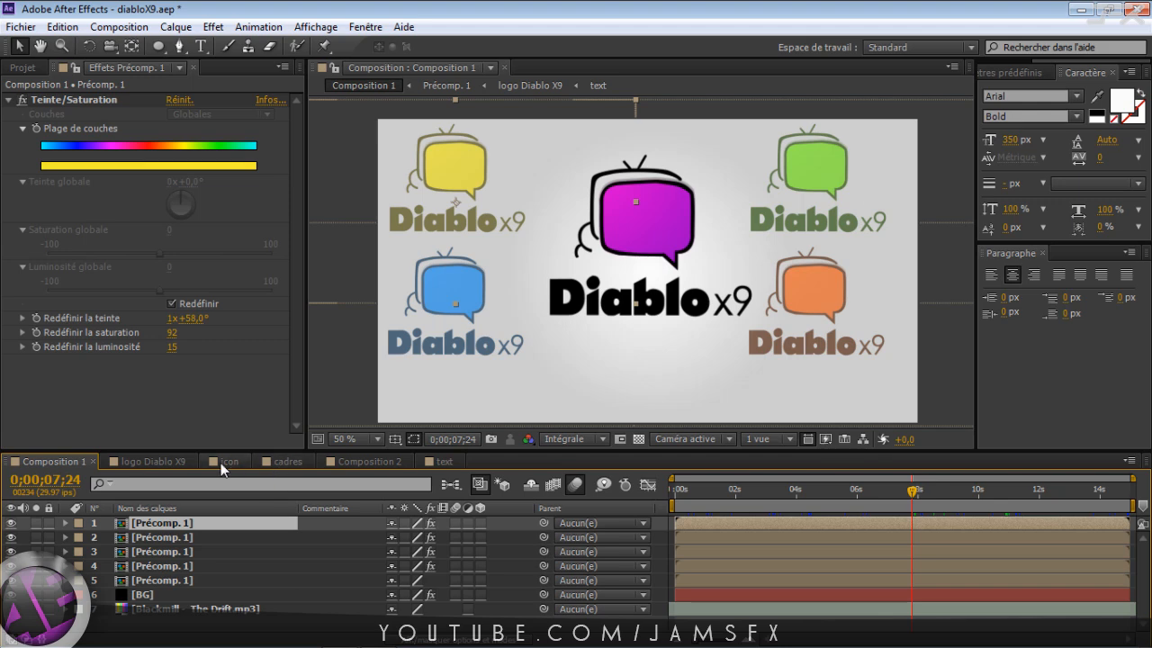
# Review the mask animation in Composition 2 and delete that composition from the project
pyautogui.click(399, 461)
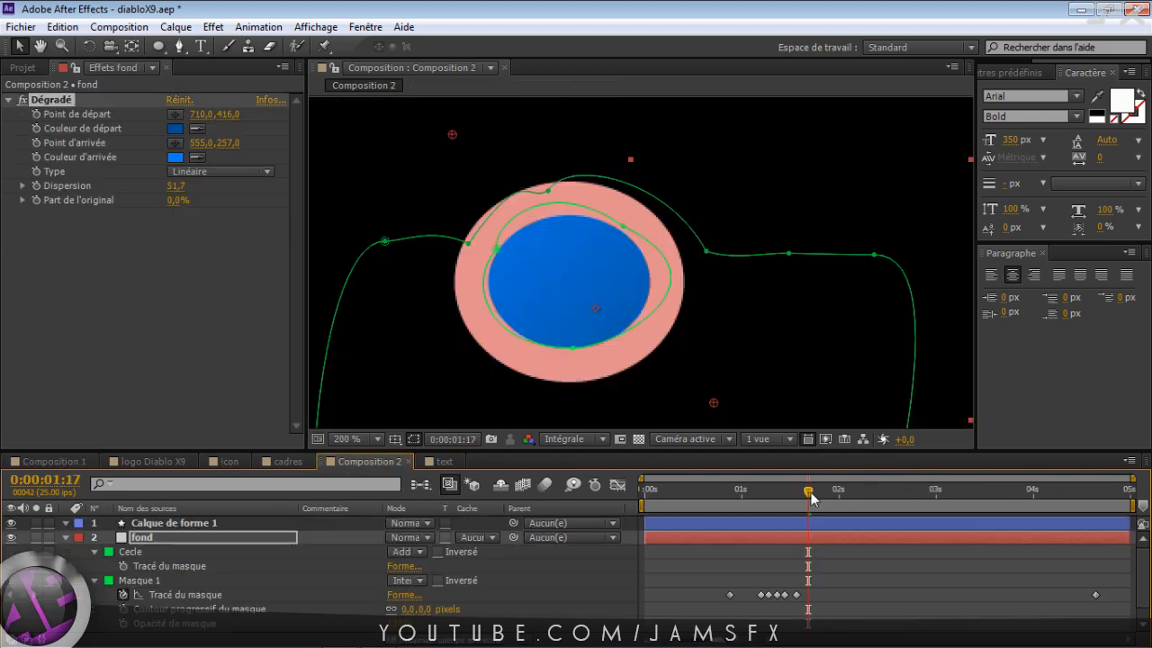
pyautogui.moveTo(810, 497); pyautogui.dragTo(748, 509)
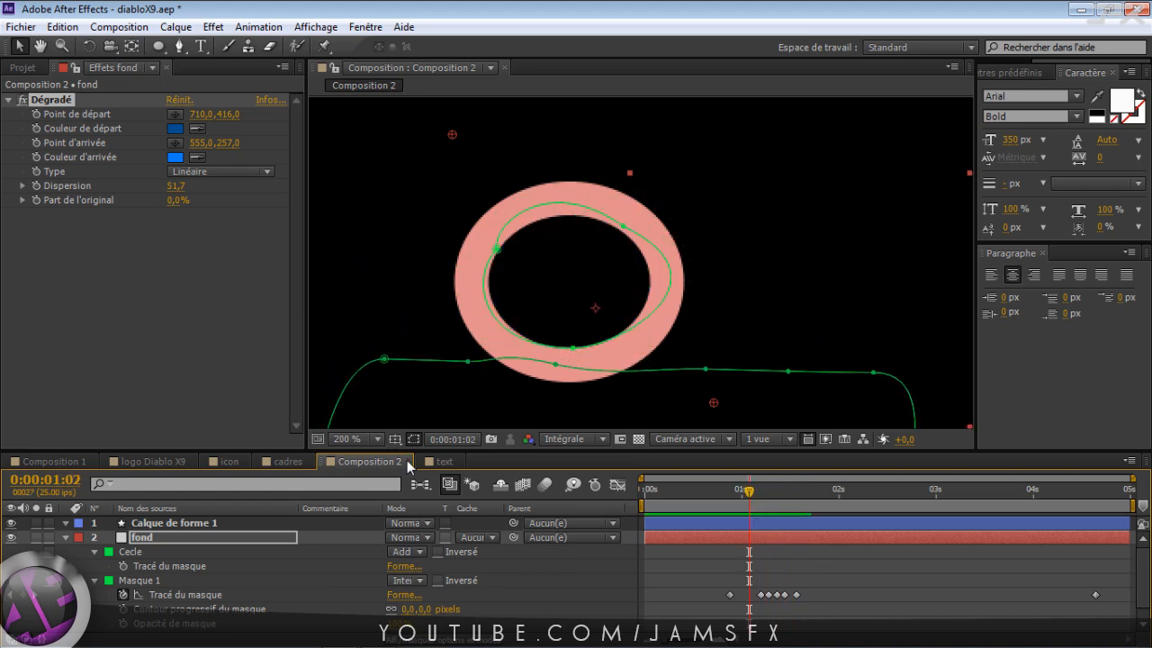
pyautogui.click(406, 461)
pyautogui.click(24, 70)
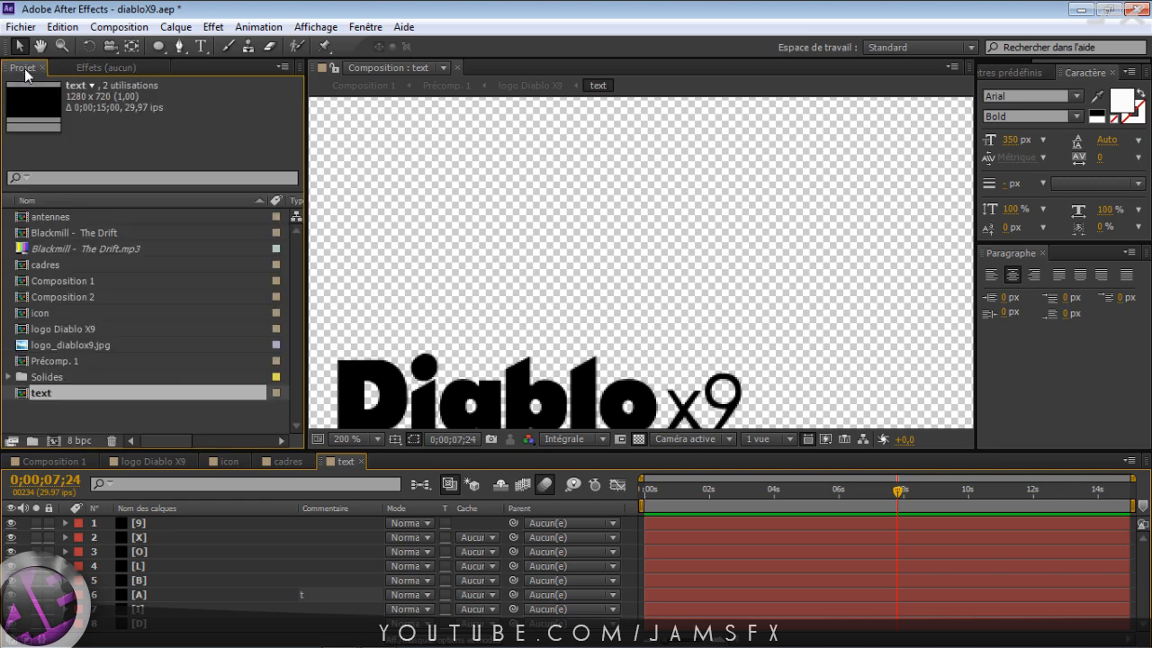
pyautogui.click(56, 297)
pyautogui.press('Delete')
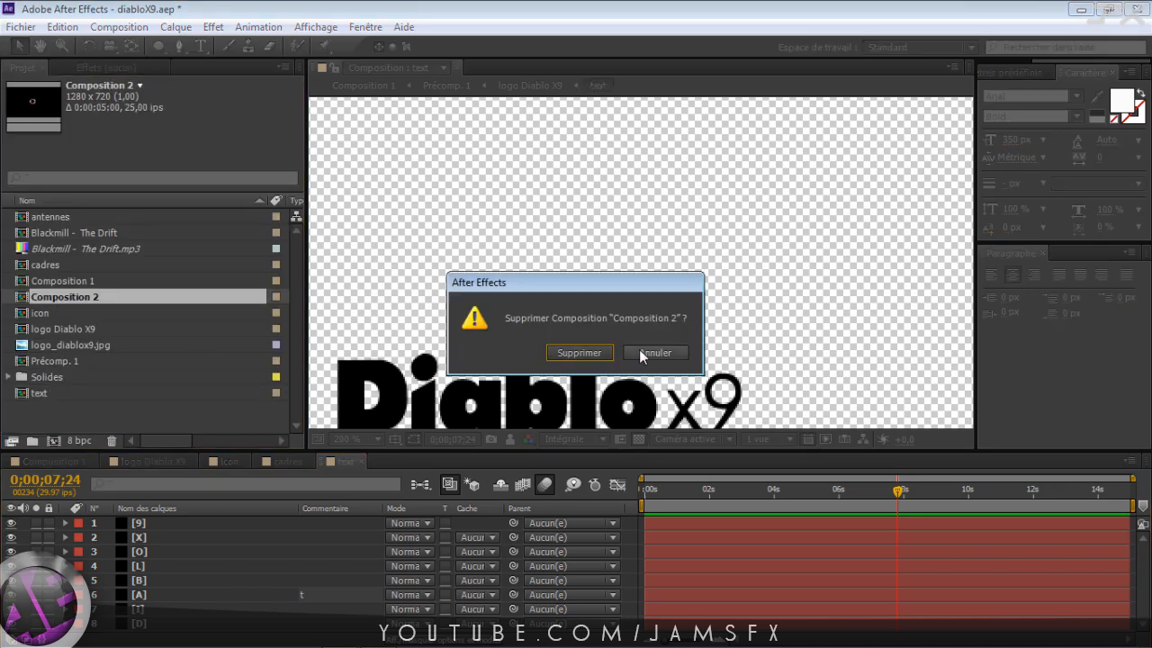
pyautogui.click(578, 353)
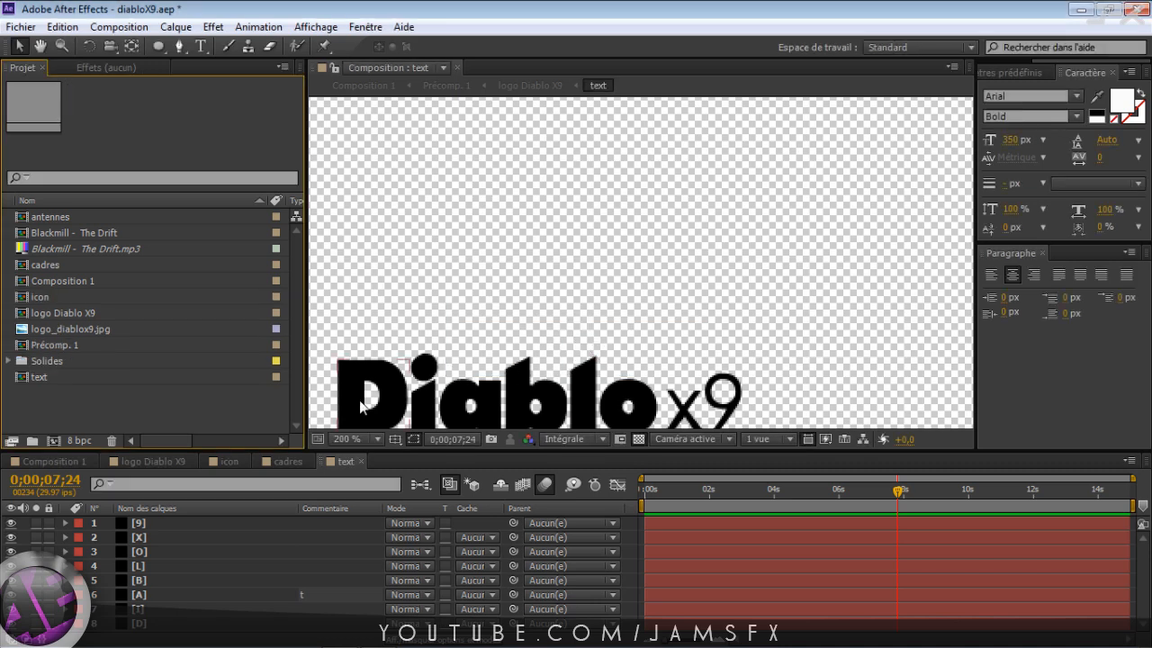
# Close the diabloX9 project without saving its changes
pyautogui.hotkey('ctrl', 'q')
pyautogui.press('Tab')
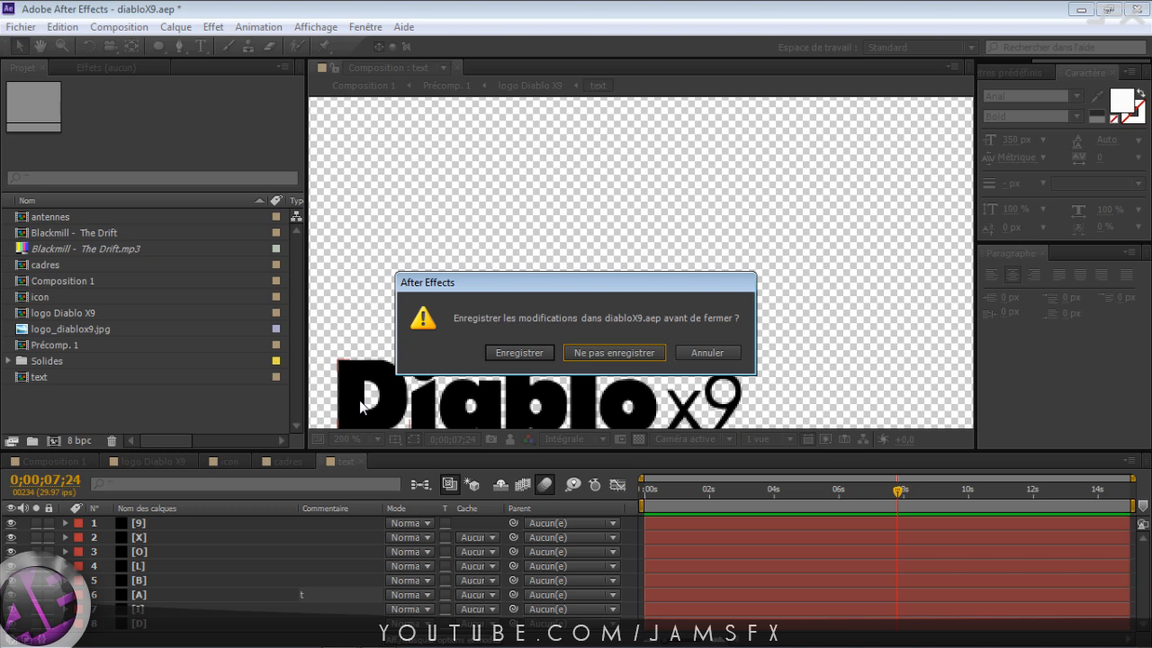
pyautogui.press('Return')
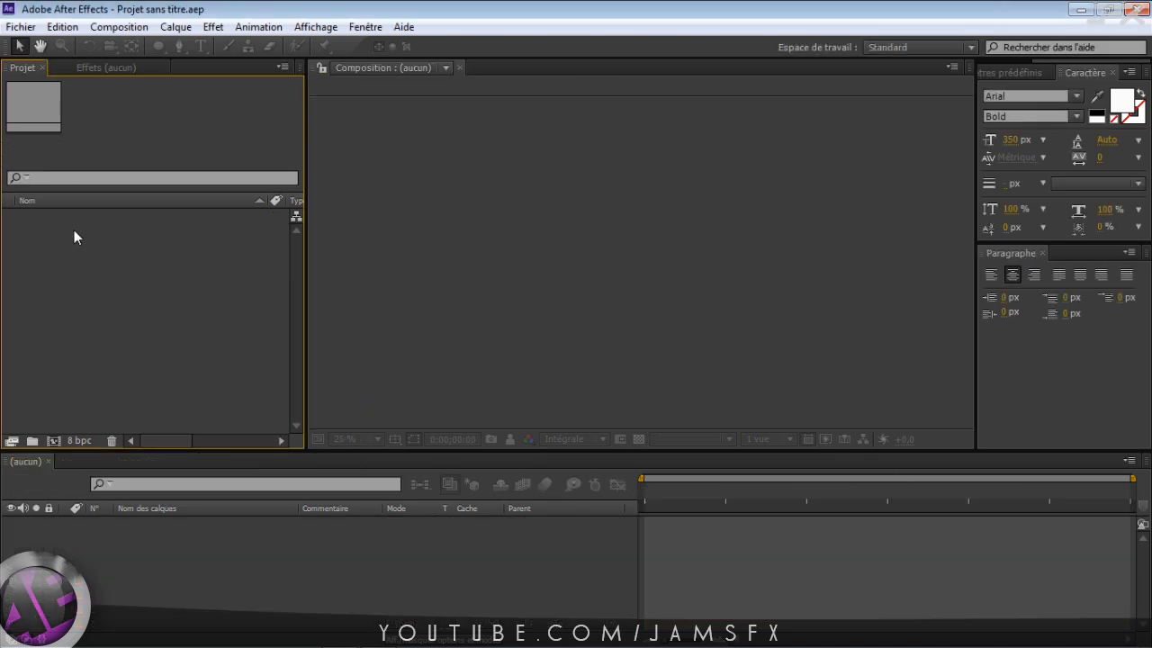
# Create a 1280 × 720 px composition at 25 fps lasting 5 seconds, and show its transparency grid
pyautogui.hotkey('ctrl', 'n')
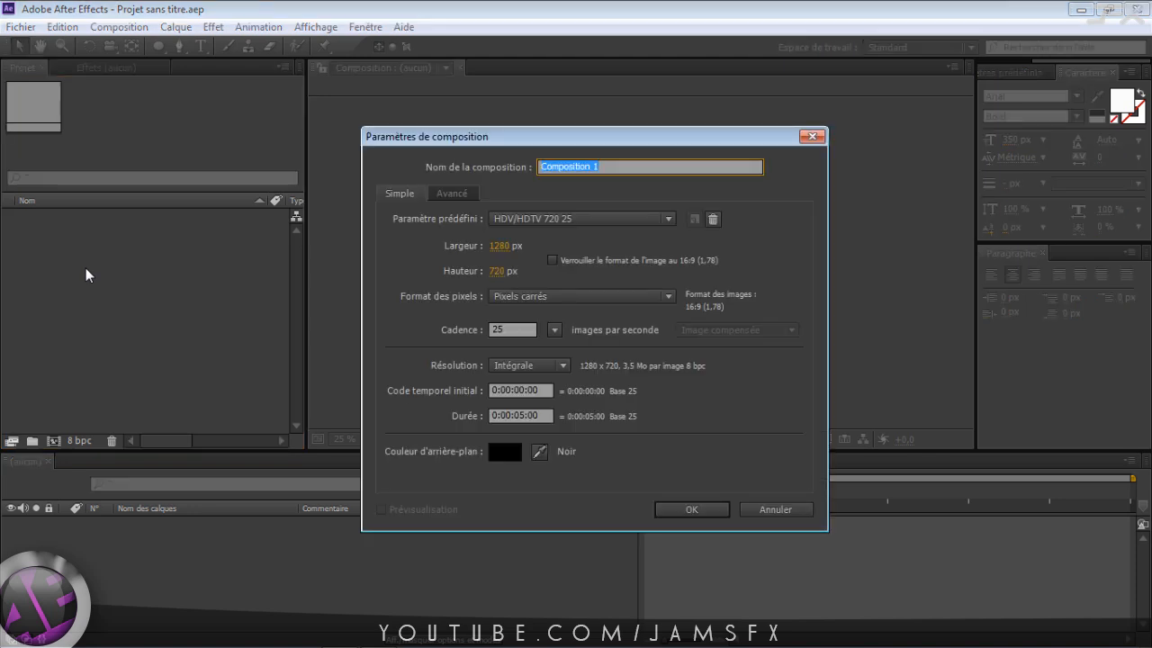
pyautogui.press('Return')
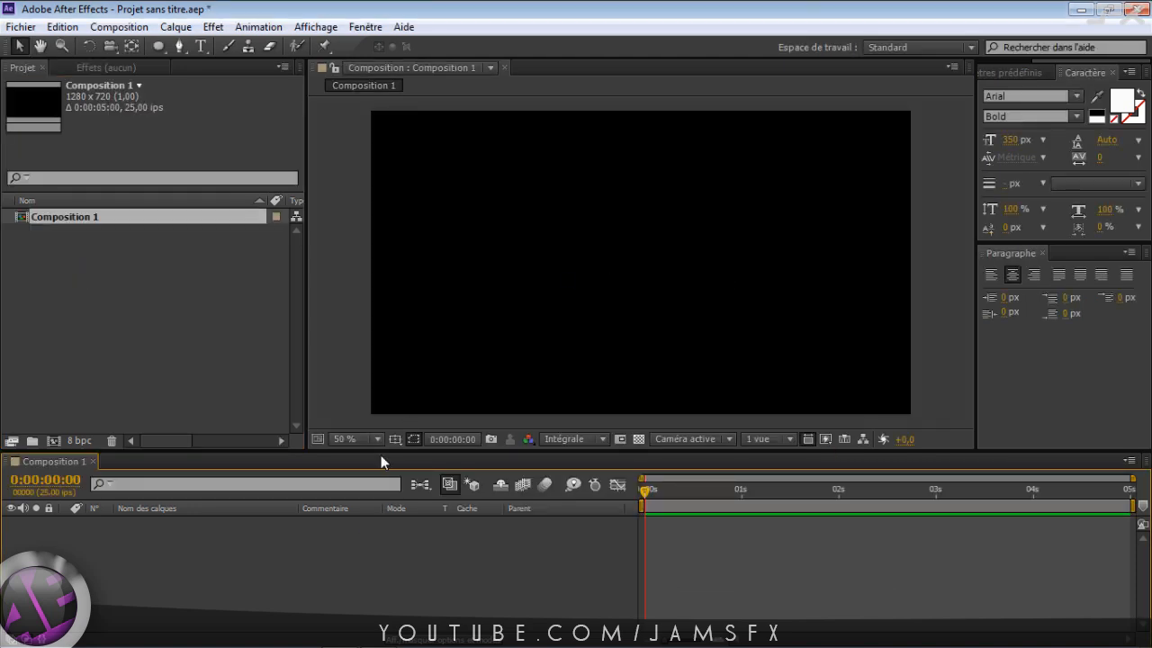
pyautogui.click(638, 440)
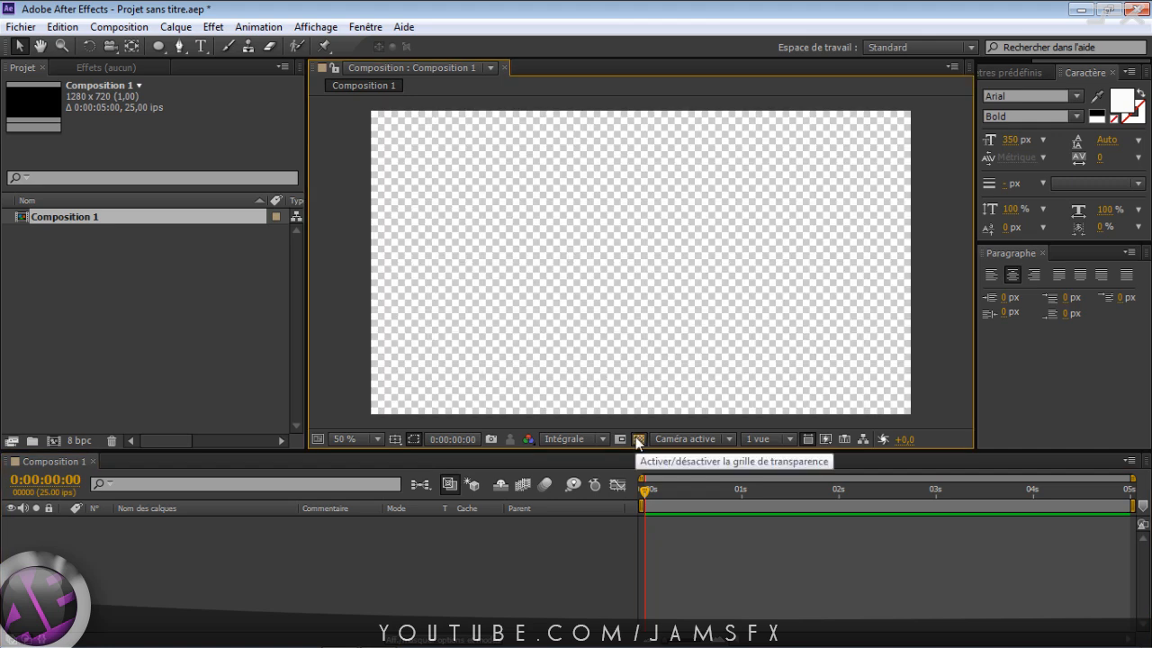
# Add a light grey solid named fond at the full composition size
pyautogui.click(309, 567)
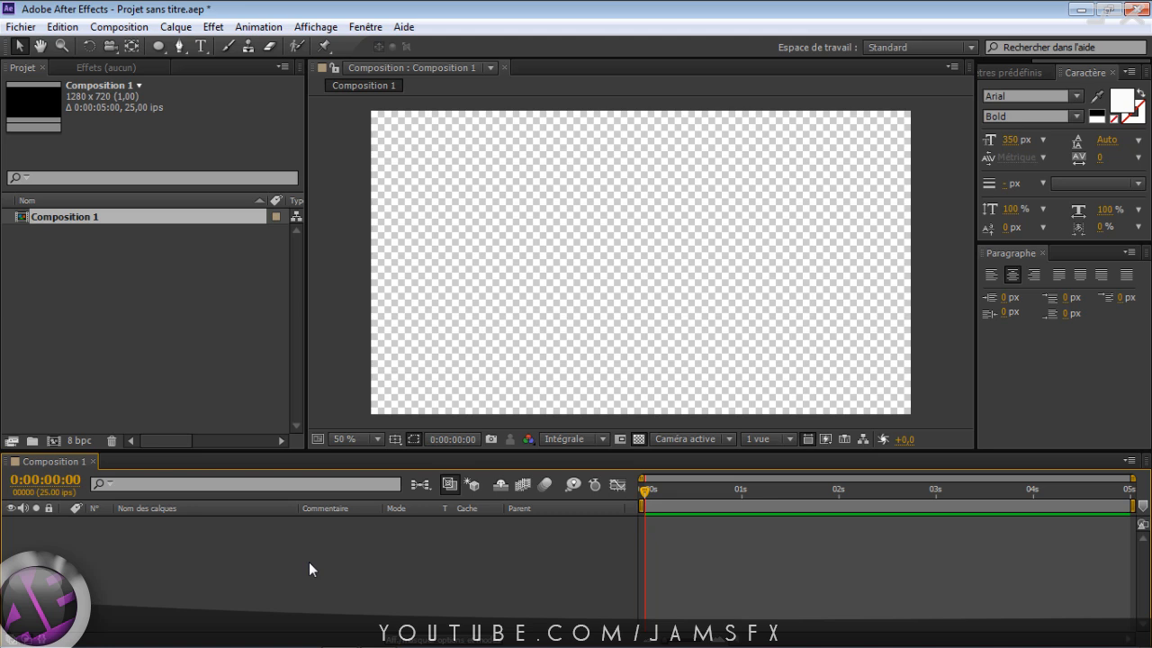
pyautogui.hotkey('ctrl', 'y')
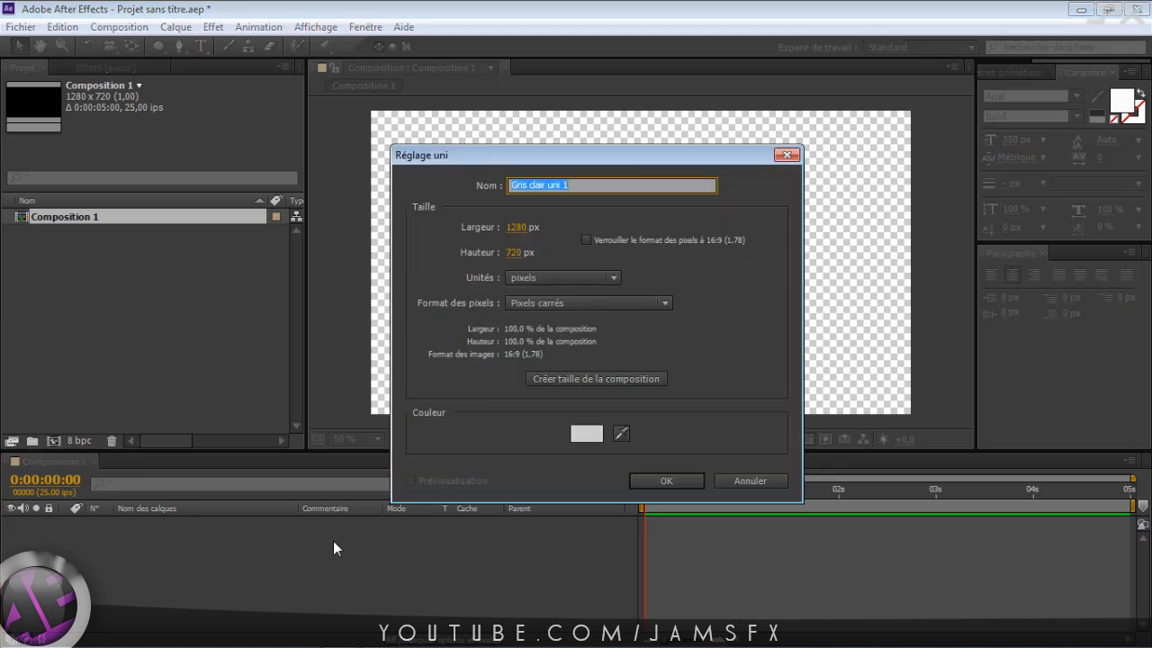
pyautogui.write('fond')
pyautogui.click(632, 382)
pyautogui.click(654, 480)
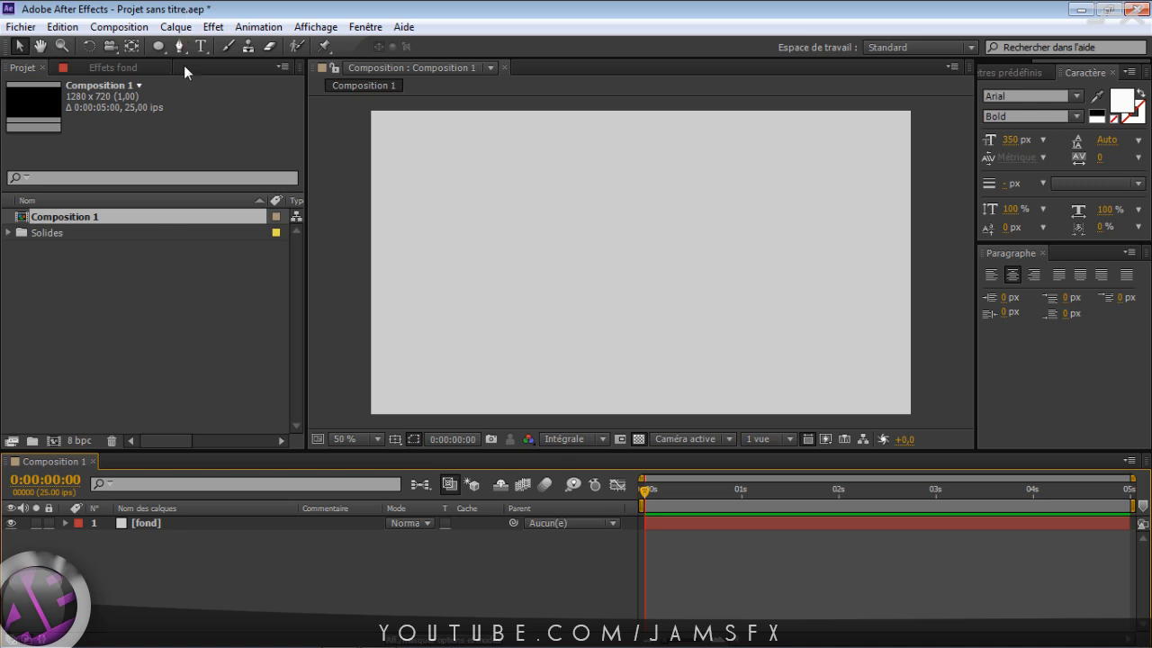
# Draw a rectangle on its own shape layer near the composition's centre, with the outline colour set to C58A18
pyautogui.click(160, 47)
pyautogui.click(160, 49)
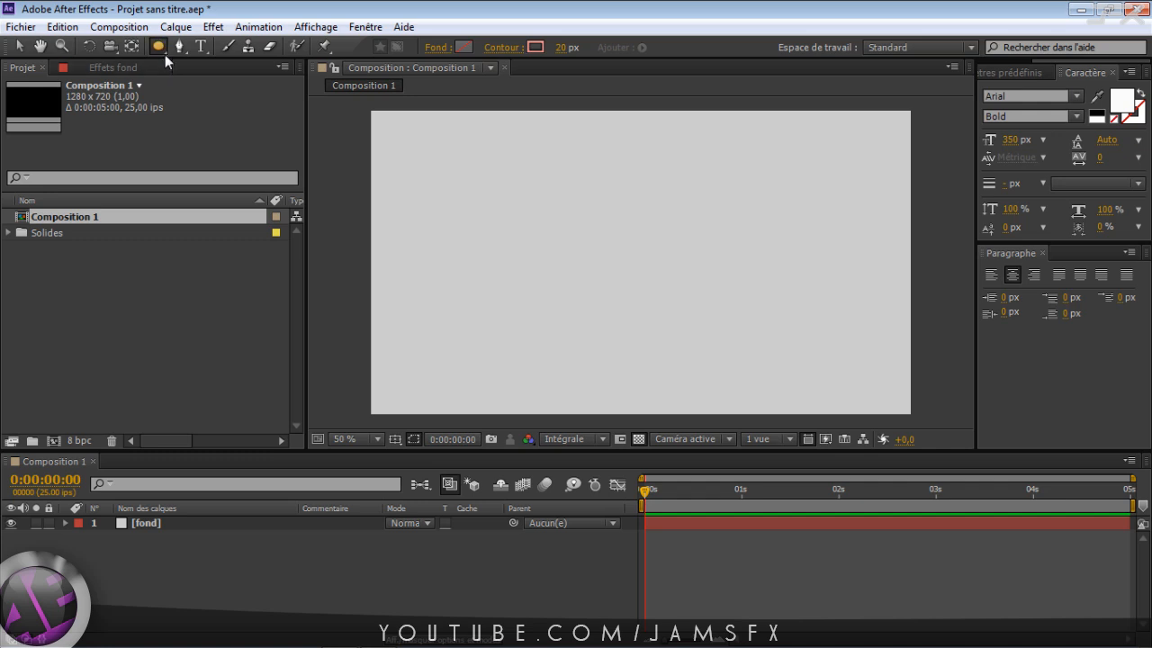
pyautogui.click(161, 48)
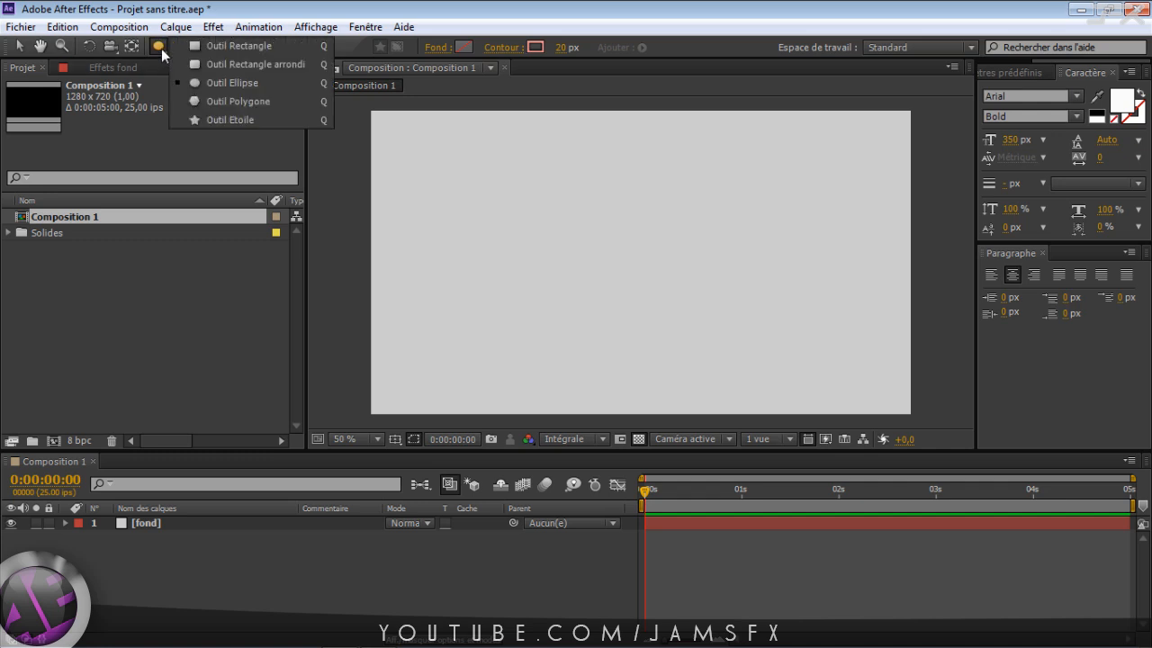
pyautogui.click(243, 46)
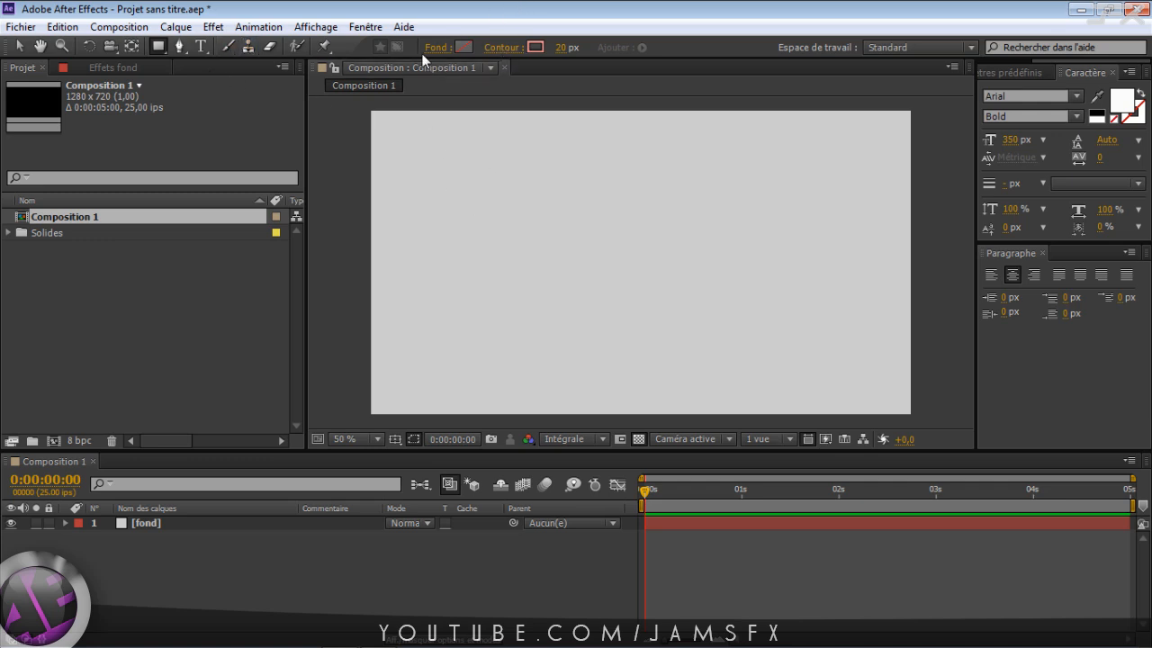
pyautogui.click(534, 47)
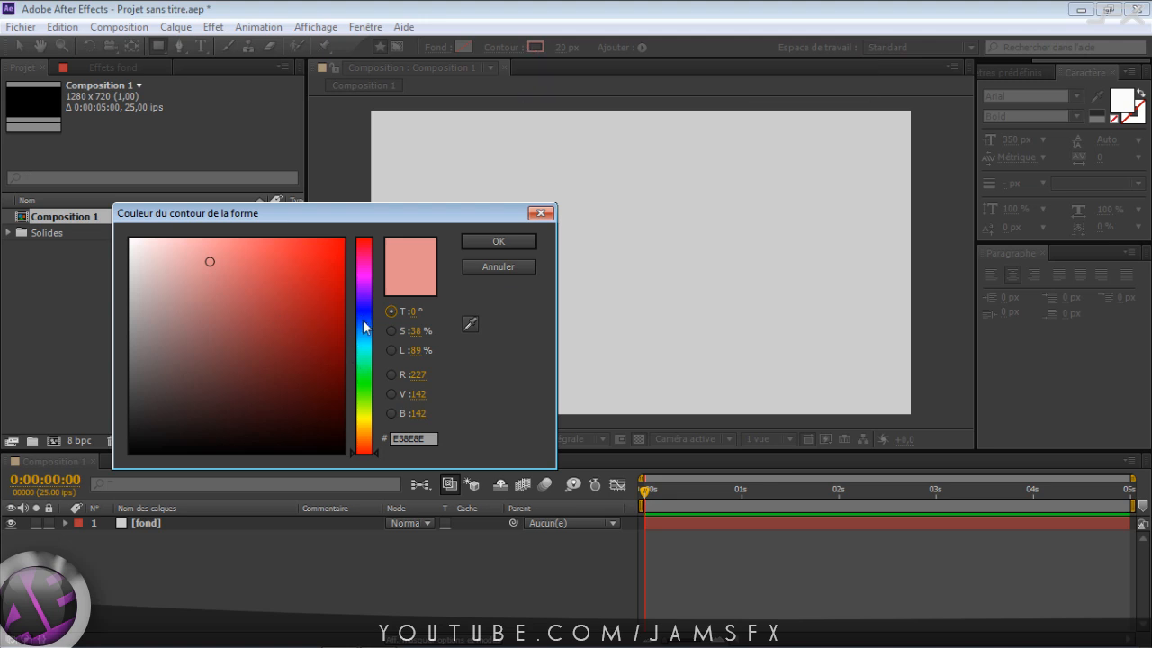
pyautogui.moveTo(364, 327); pyautogui.dragTo(367, 436)
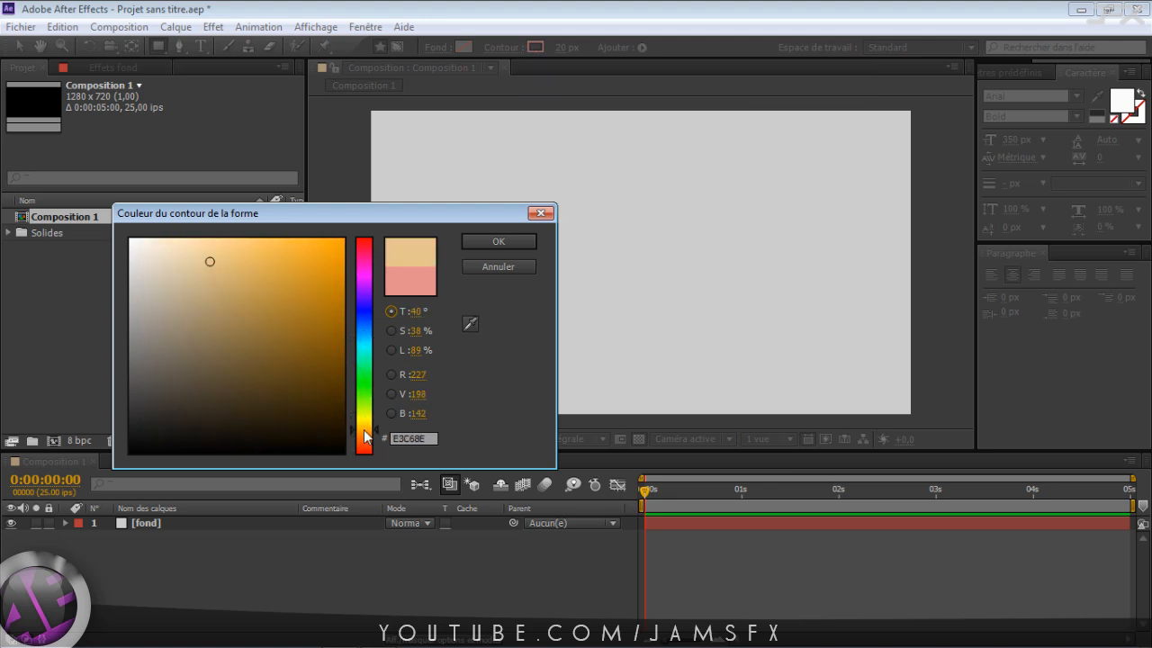
pyautogui.moveTo(291, 336); pyautogui.dragTo(318, 287)
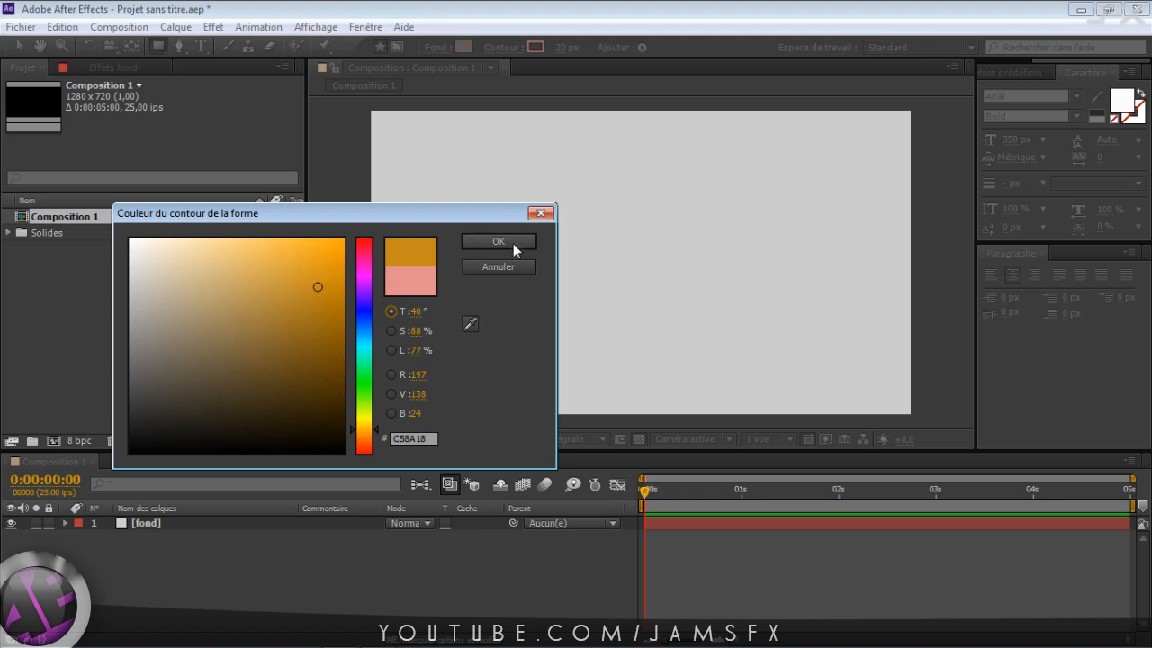
pyautogui.click(498, 241)
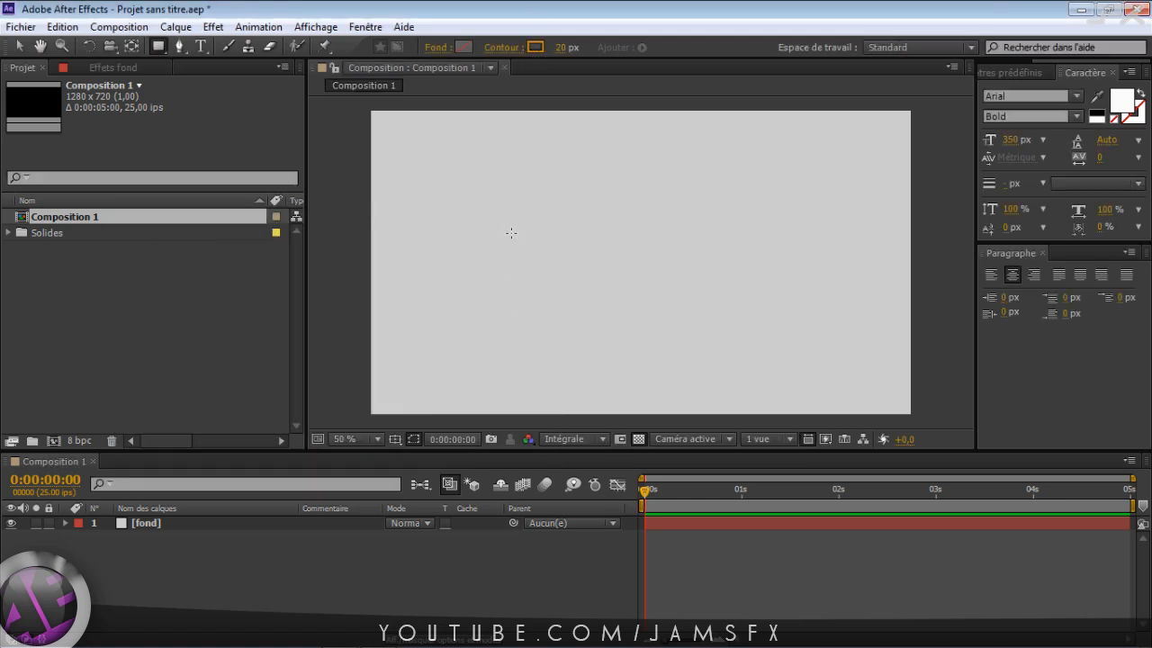
pyautogui.moveTo(496, 229)
pyautogui.mouseDown()
pyautogui.moveTo(507, 314)
pyautogui.moveTo(682, 352)
pyautogui.moveTo(710, 345)
pyautogui.mouseUp()
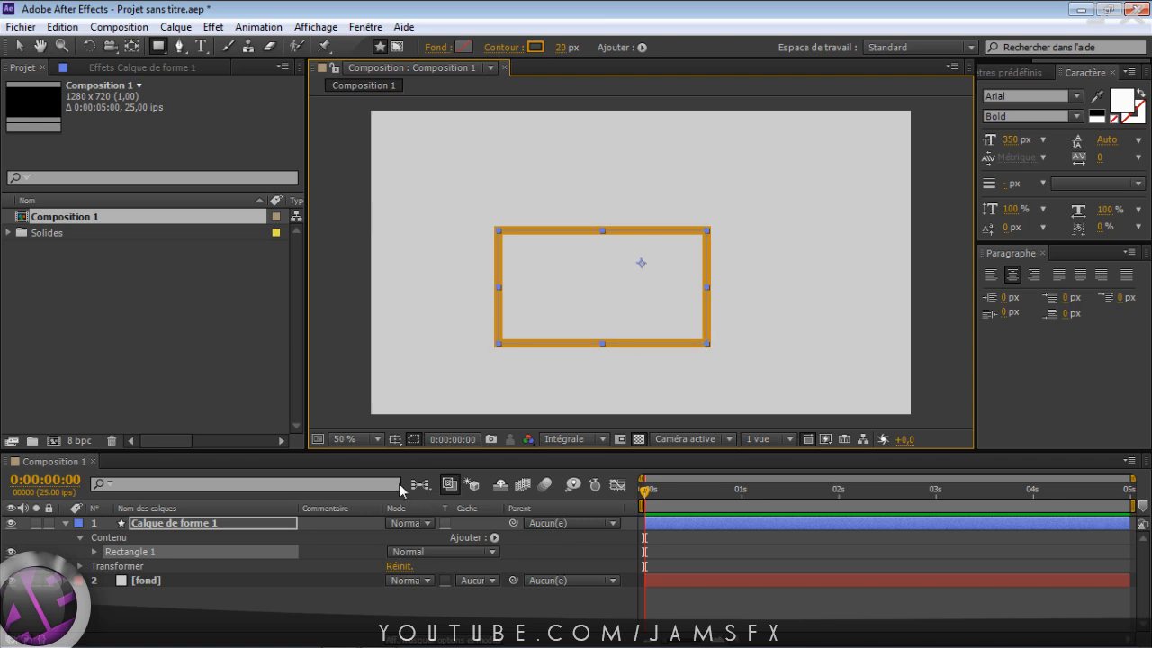
# Try to move the rectangle shape layer slightly upward in the composition, and undo the move
pyautogui.click(157, 579)
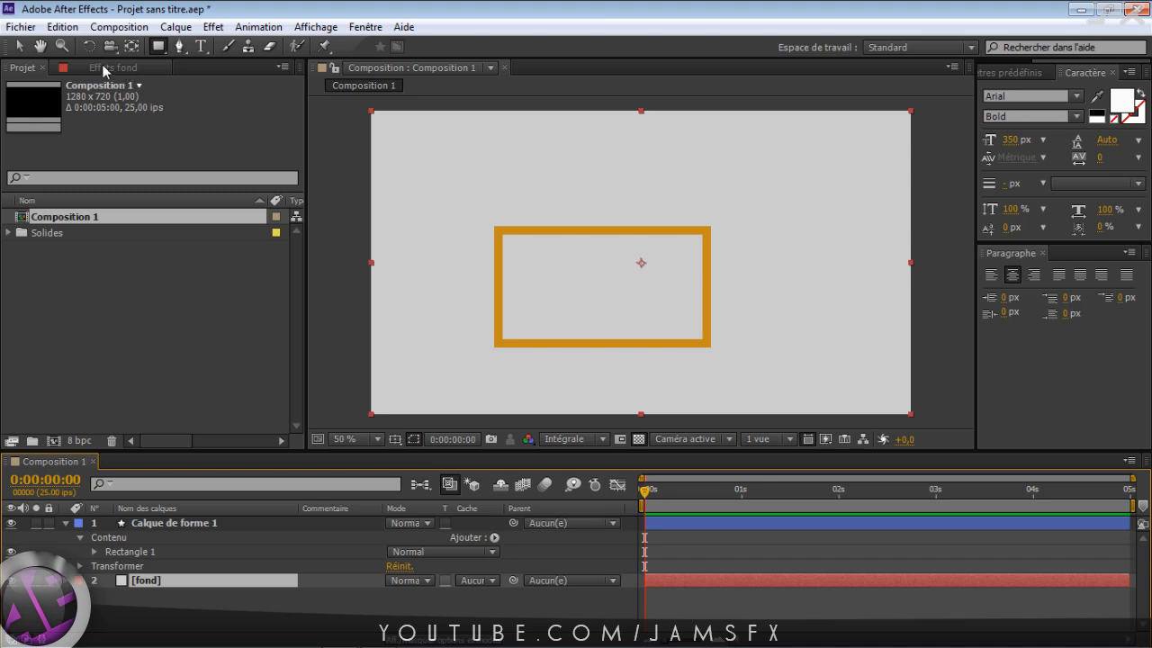
pyautogui.click(152, 523)
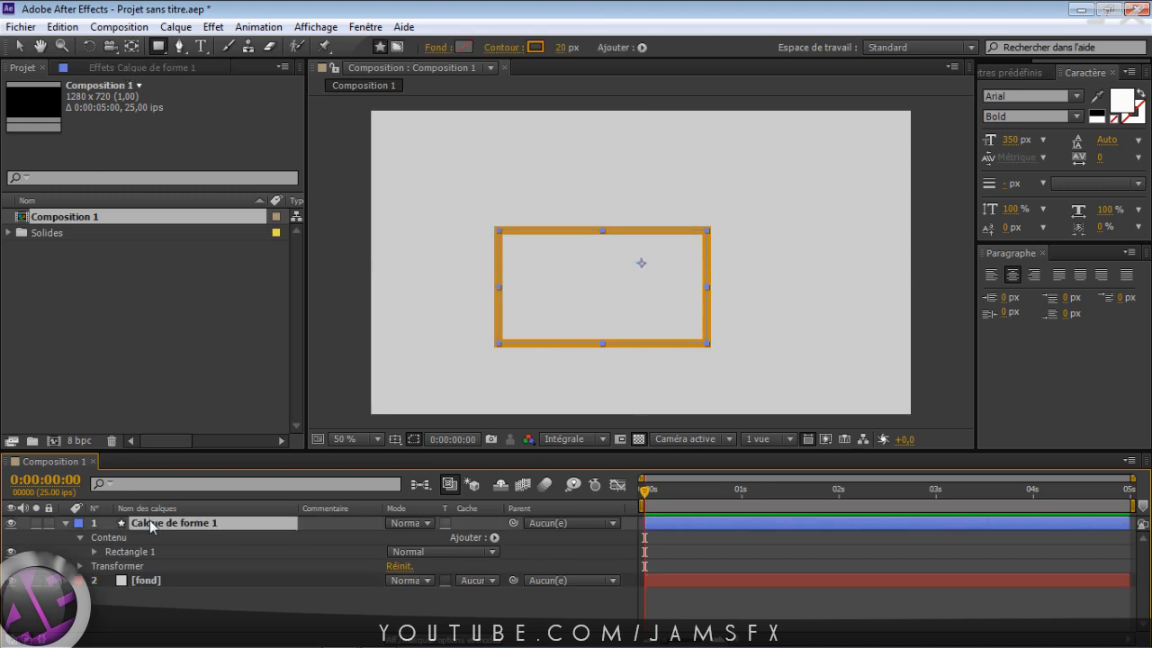
pyautogui.press('v')
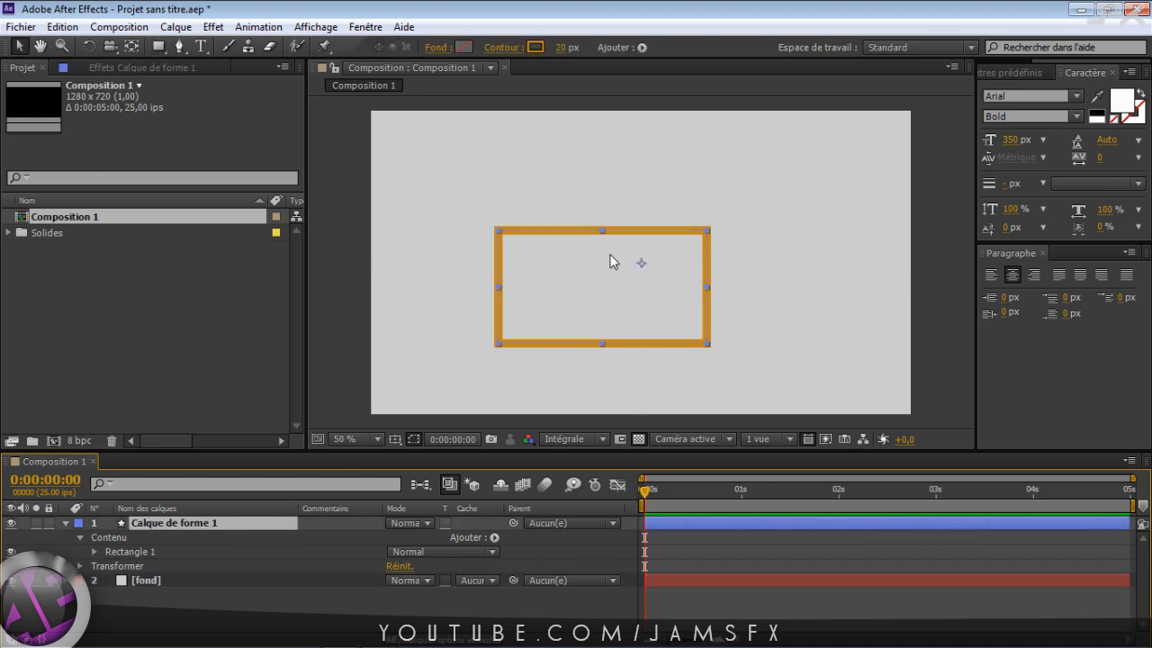
pyautogui.moveTo(621, 227); pyautogui.dragTo(620, 195)
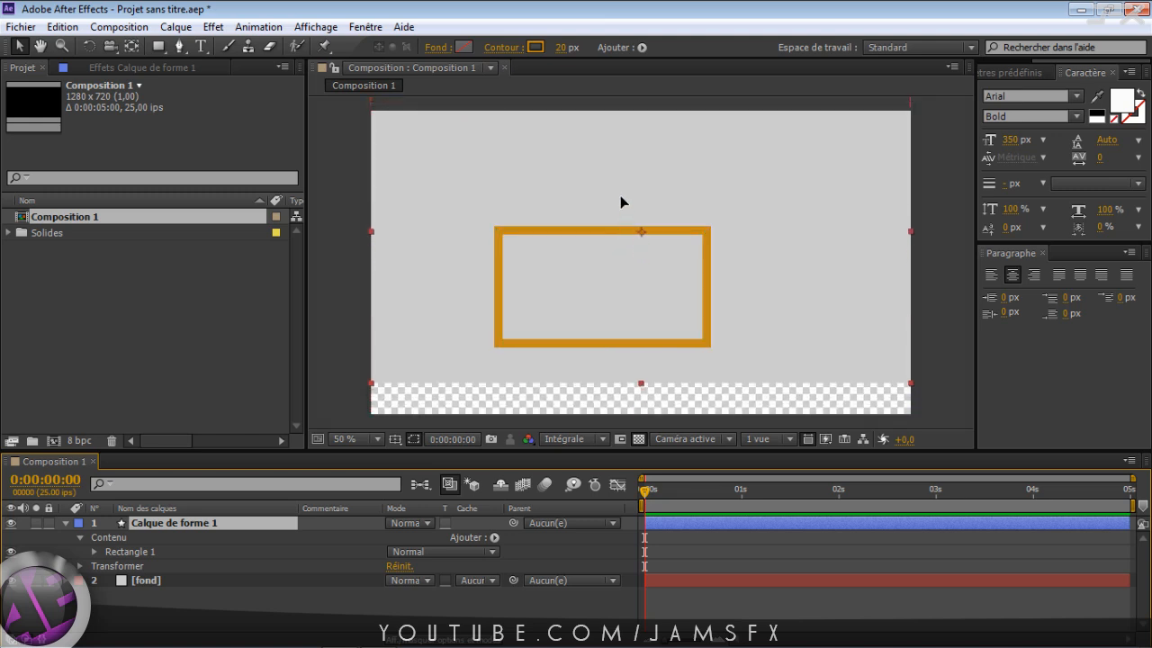
pyautogui.hotkey('ctrl', 'z')
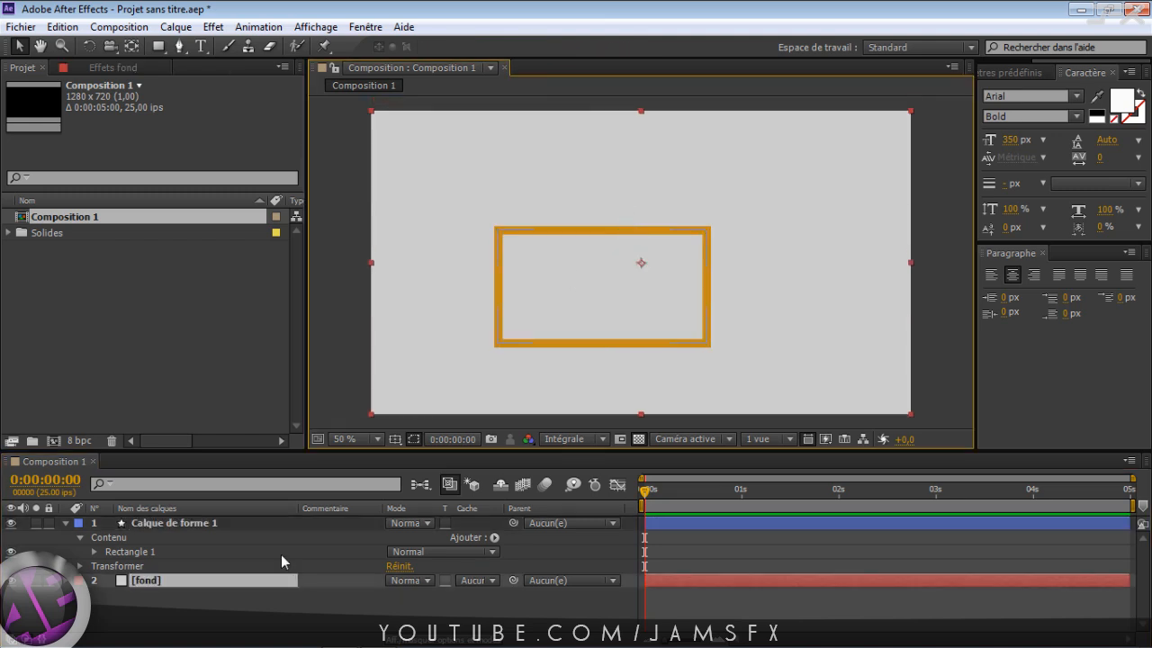
# Nudge the rectangle shape layer into the upper half of the composition, shifting it up, slightly right and back down a little
pyautogui.click(240, 524)
pyautogui.press('Up')
pyautogui.press('Up')
pyautogui.press('Up')
pyautogui.press('Up')
pyautogui.press('Up')
pyautogui.press('Up')
pyautogui.press('Up')
pyautogui.press('Up')
pyautogui.press('Up')
pyautogui.press('Up')
pyautogui.press('Up')
pyautogui.press('Up')
pyautogui.press('Up')
pyautogui.press('Up')
pyautogui.press('Up')
pyautogui.press('Up')
pyautogui.press('Up')
pyautogui.press('Up')
pyautogui.press('Up')
pyautogui.press('Up')
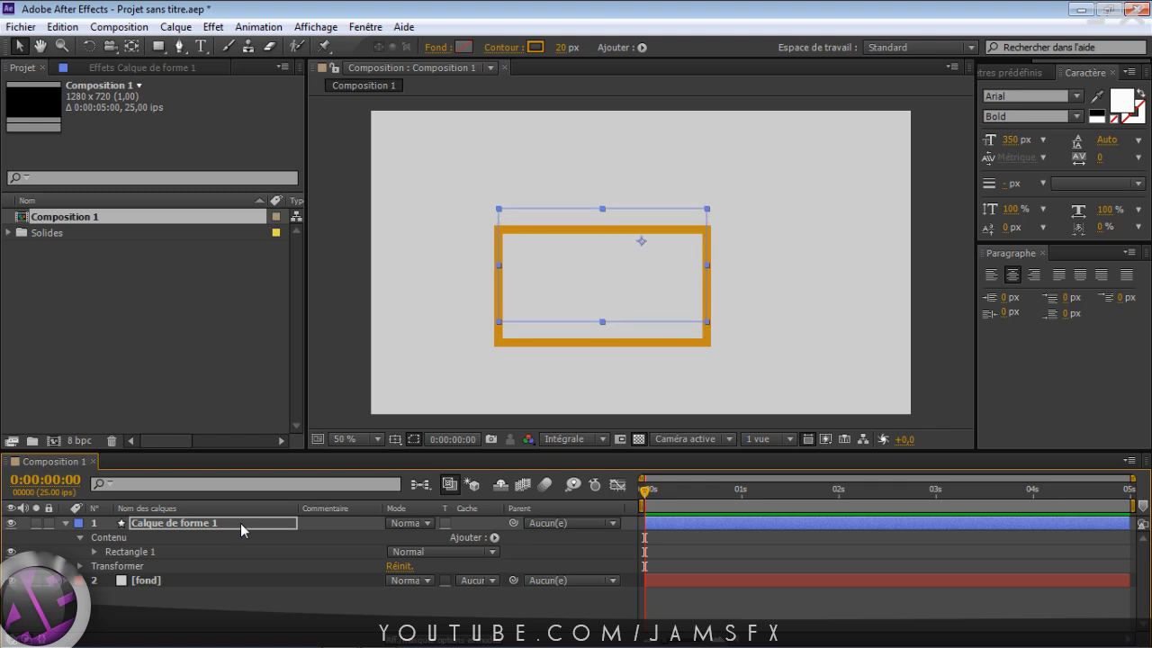
pyautogui.press('Up')
pyautogui.press('Up')
pyautogui.press('Up')
pyautogui.press('Up')
pyautogui.press('Up')
pyautogui.press('Up')
pyautogui.press('Up')
pyautogui.press('Up')
pyautogui.press('Up')
pyautogui.press('Up')
pyautogui.press('Up')
pyautogui.press('Up')
pyautogui.press('Up')
pyautogui.press('Up')
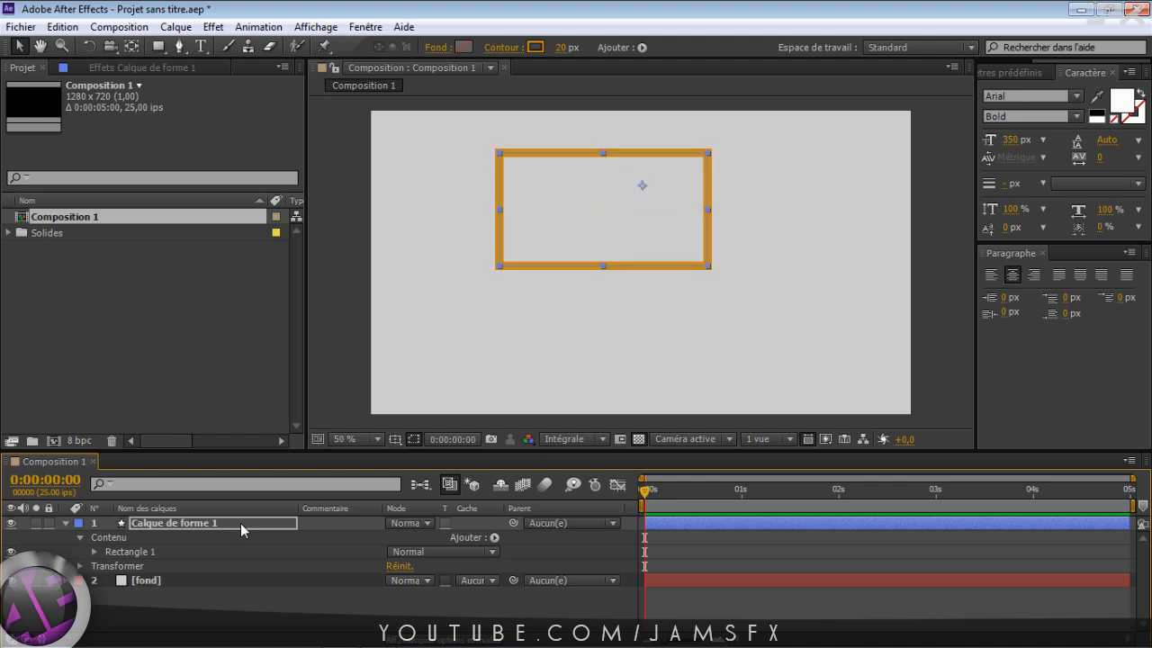
pyautogui.press('Right')
pyautogui.press('Right')
pyautogui.press('Right')
pyautogui.press('Right')
pyautogui.press('Right')
pyautogui.press('Right')
pyautogui.press('Right')
pyautogui.press('Right')
pyautogui.press('Right')
pyautogui.press('Right')
pyautogui.press('Right')
pyautogui.press('Right')
pyautogui.press('Right')
pyautogui.press('Right')
pyautogui.press('Right')
pyautogui.press('Right')
pyautogui.press('Right')
pyautogui.press('Right')
pyautogui.press('Right')
pyautogui.press('Right')
pyautogui.press('Down')
pyautogui.press('Down')
pyautogui.press('Down')
pyautogui.press('Down')
pyautogui.press('Down')
pyautogui.press('Down')
pyautogui.press('Down')
pyautogui.press('Down')
pyautogui.press('Down')
pyautogui.press('Down')
pyautogui.press('Down')
pyautogui.press('Down')
pyautogui.press('Down')
pyautogui.press('Down')
pyautogui.press('Down')
pyautogui.press('Down')
pyautogui.press('Down')
pyautogui.press('Down')
pyautogui.press('Down')
pyautogui.press('Down')
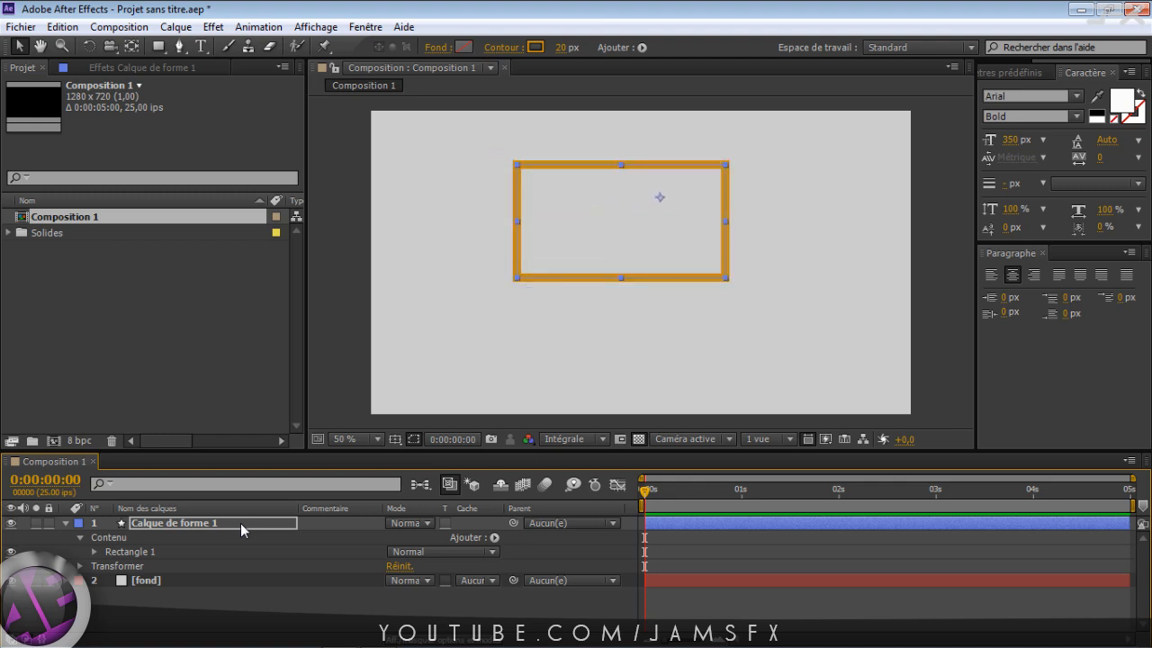
# Apply the Dégradé generation effect to the fond layer
pyautogui.click(165, 580)
pyautogui.click(142, 71)
pyautogui.rightClick(144, 197)
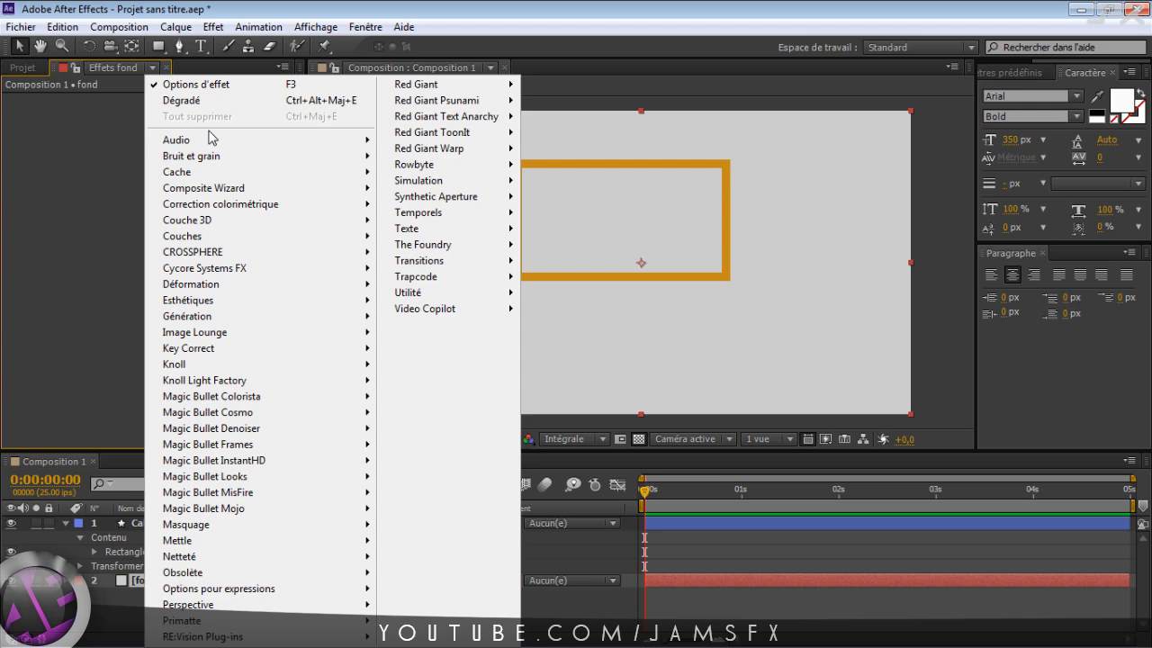
pyautogui.moveTo(213, 323)
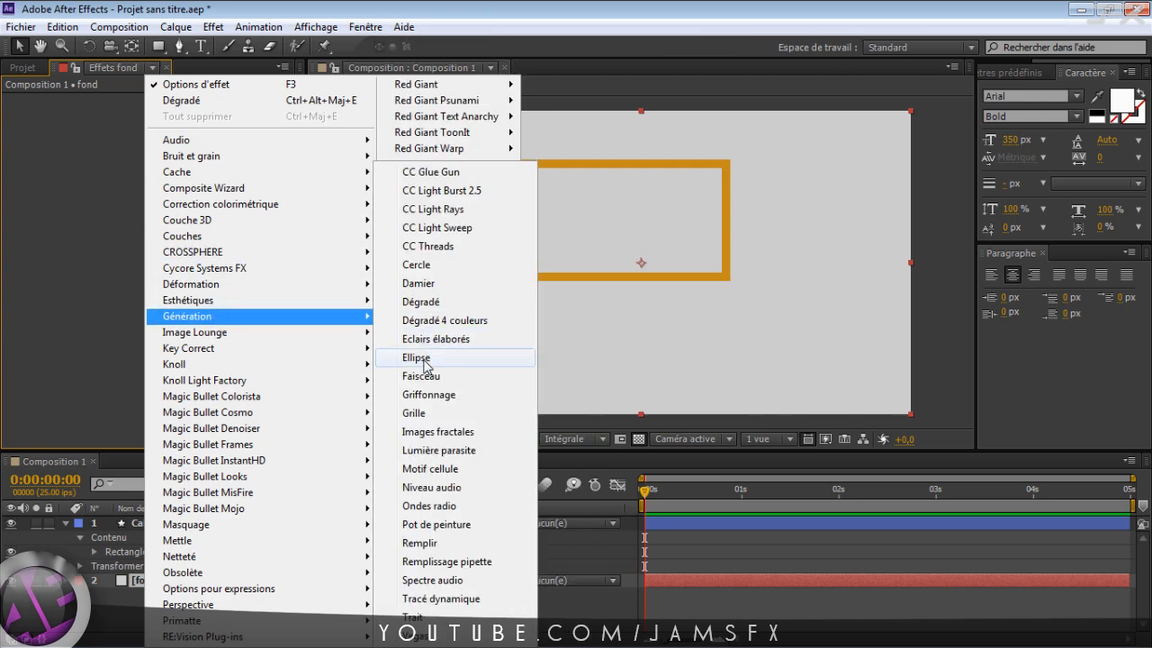
pyautogui.click(423, 301)
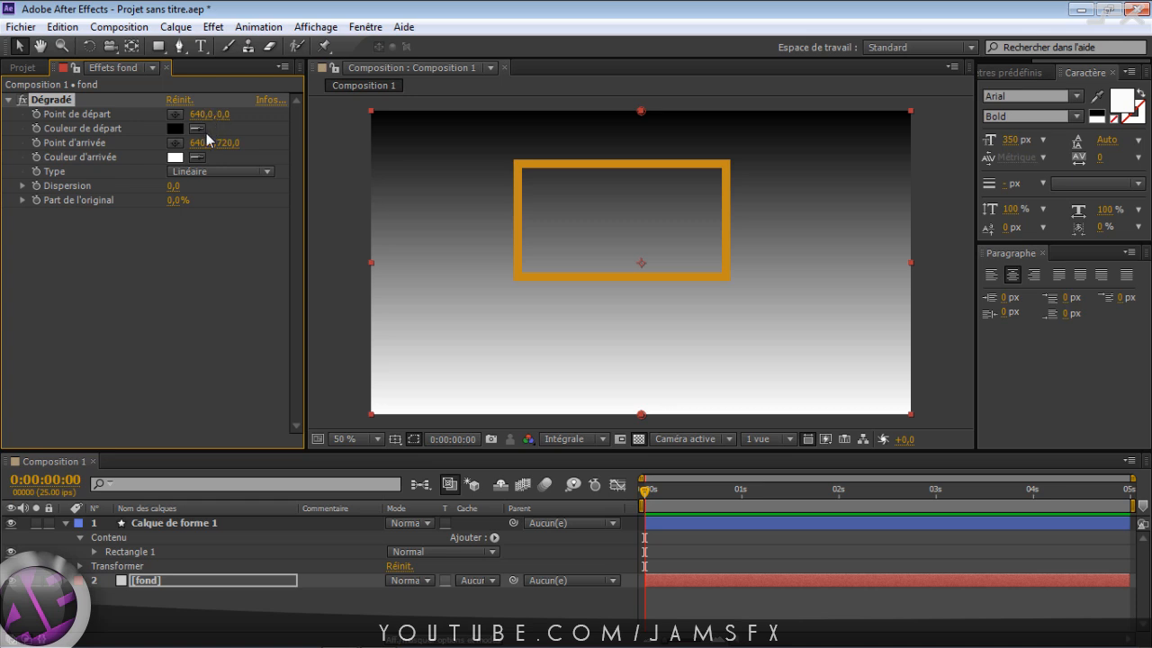
# Place the gradient's start point at 332,128 and its end point at 808,392, near opposite corners of the orange frame
pyautogui.scroll(-3, 489, 137)
pyautogui.scroll(1, 621, 207)
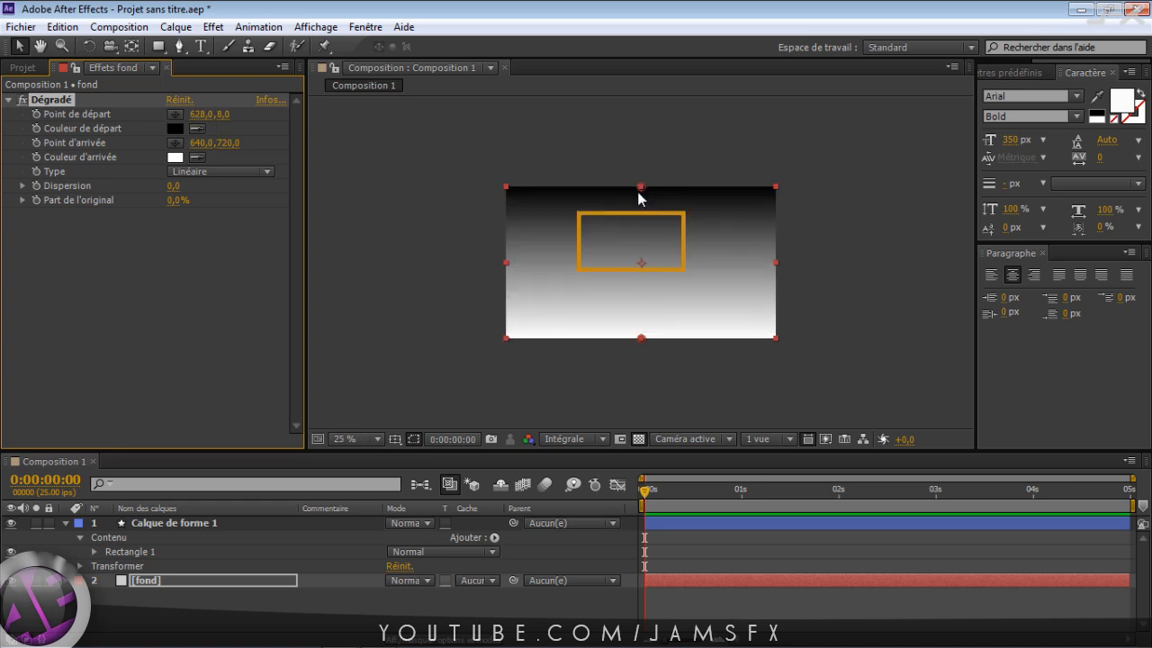
pyautogui.moveTo(641, 187); pyautogui.dragTo(578, 216)
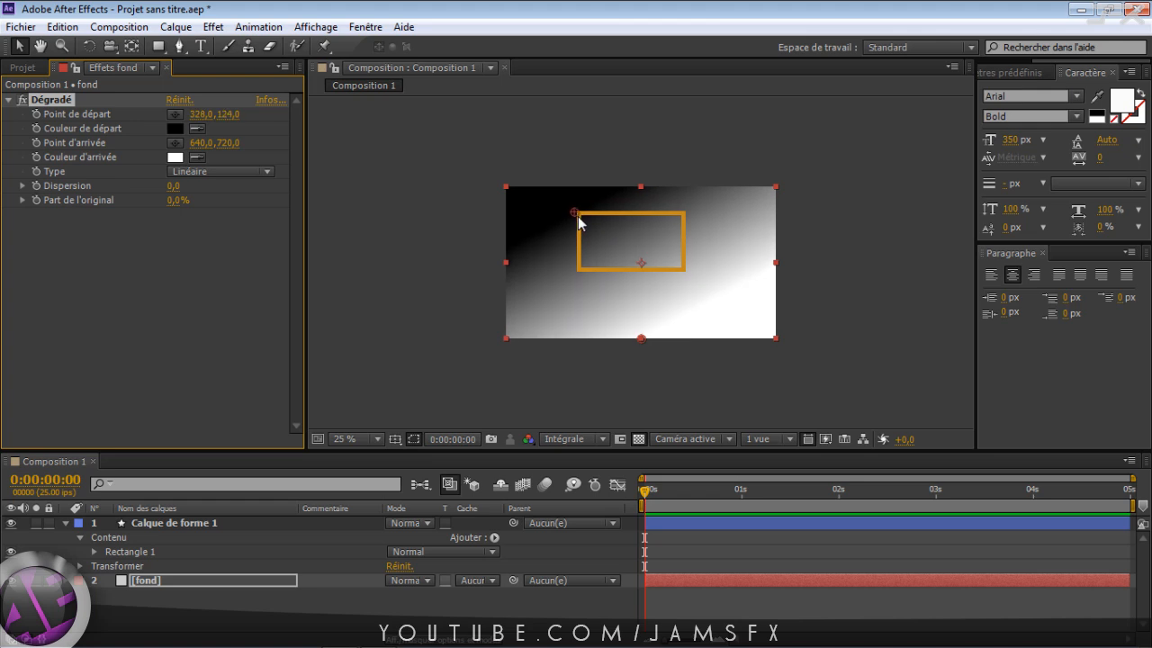
pyautogui.moveTo(642, 341); pyautogui.dragTo(679, 274)
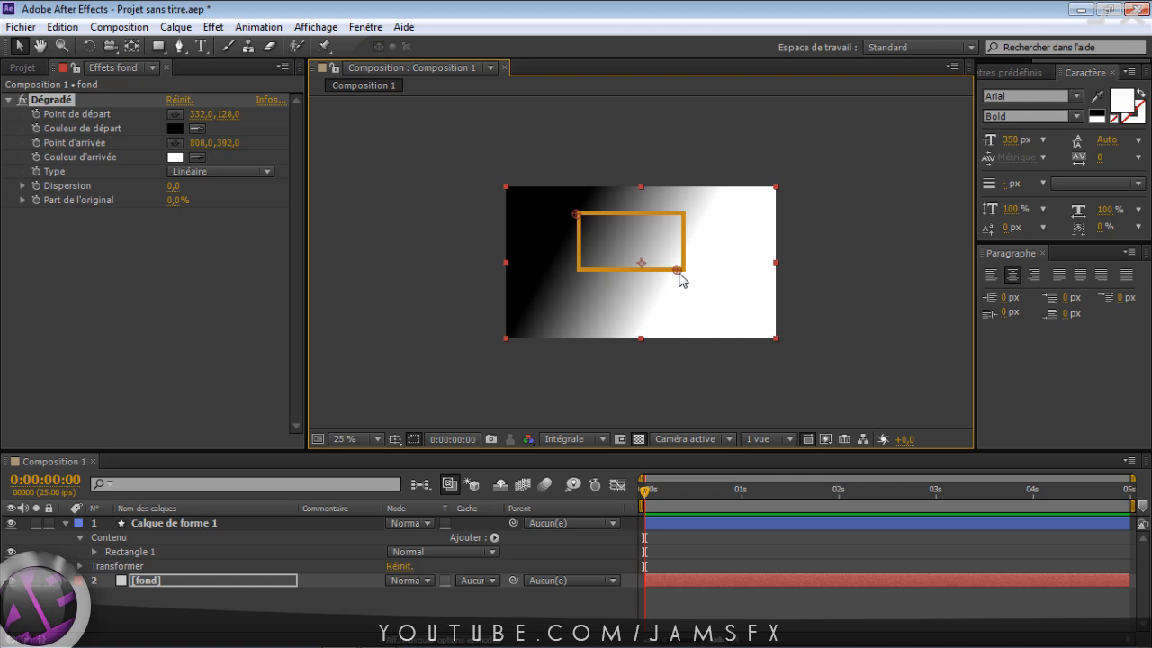
# Set the gradient's start colour to a bright violet with a hue of 288° and its end colour to 8700BF
pyautogui.click(176, 128)
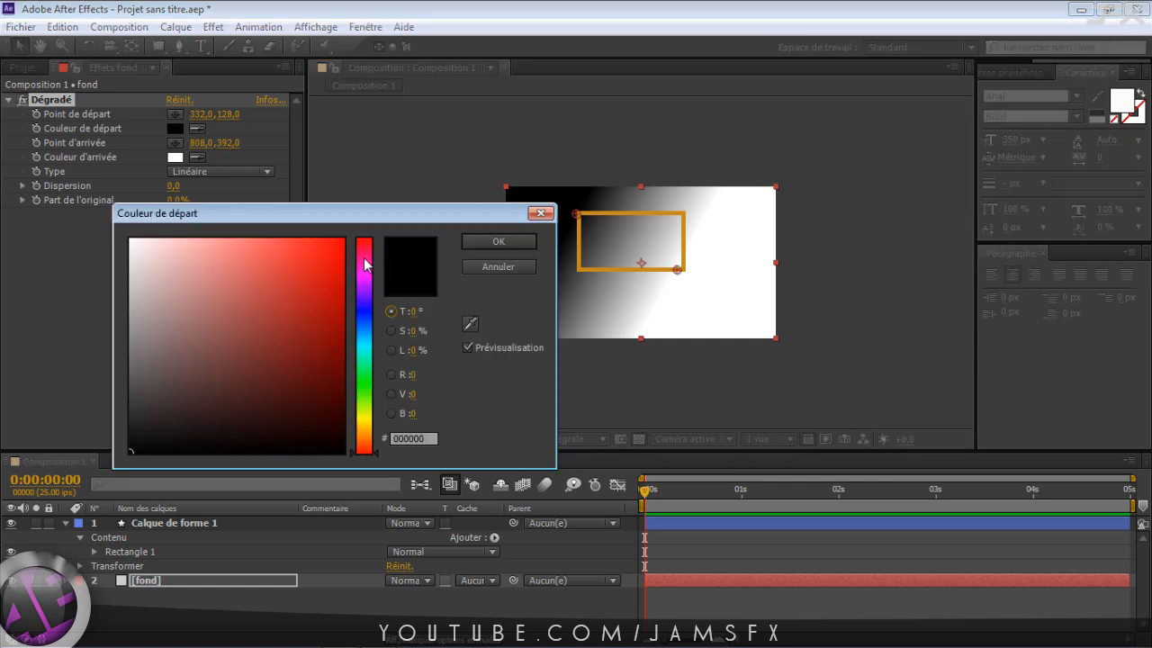
pyautogui.moveTo(365, 259); pyautogui.dragTo(364, 281)
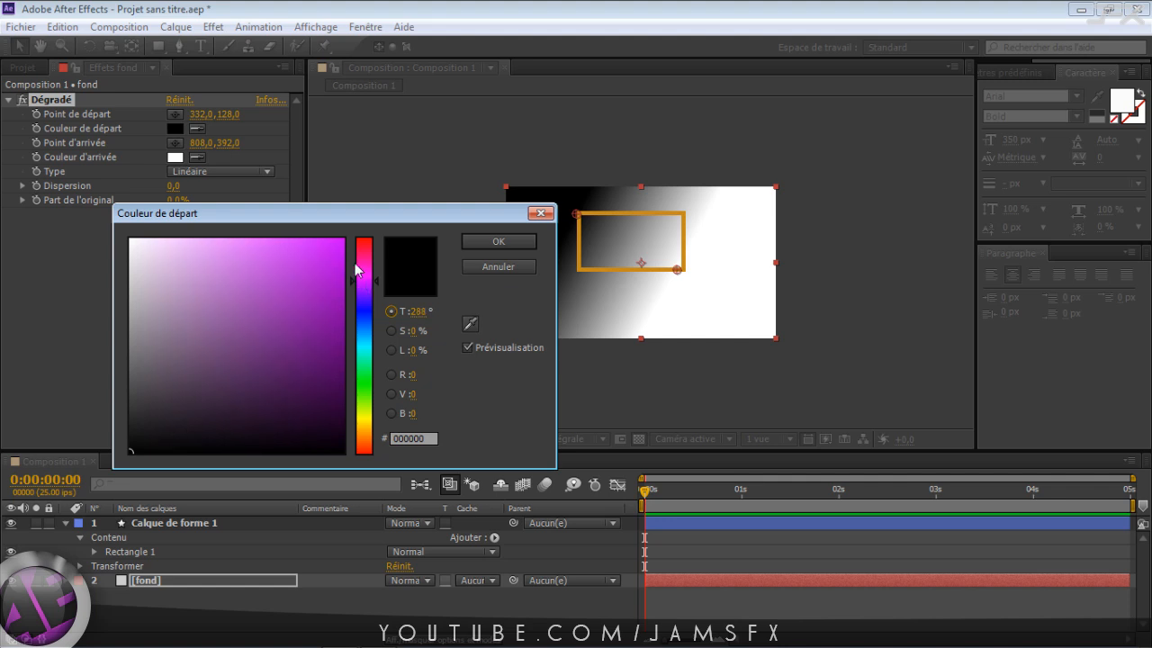
pyautogui.moveTo(331, 241)
pyautogui.mouseDown()
pyautogui.moveTo(309, 239)
pyautogui.moveTo(324, 239)
pyautogui.mouseUp()
pyautogui.click(471, 242)
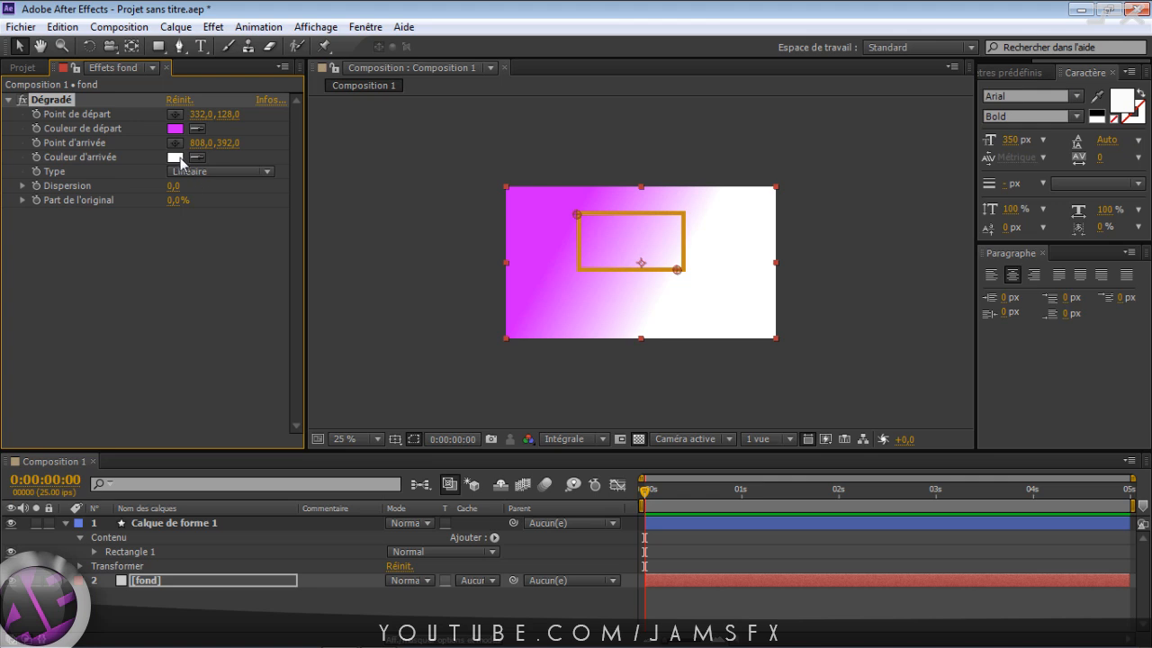
pyautogui.click(176, 157)
pyautogui.moveTo(339, 275); pyautogui.dragTo(342, 291)
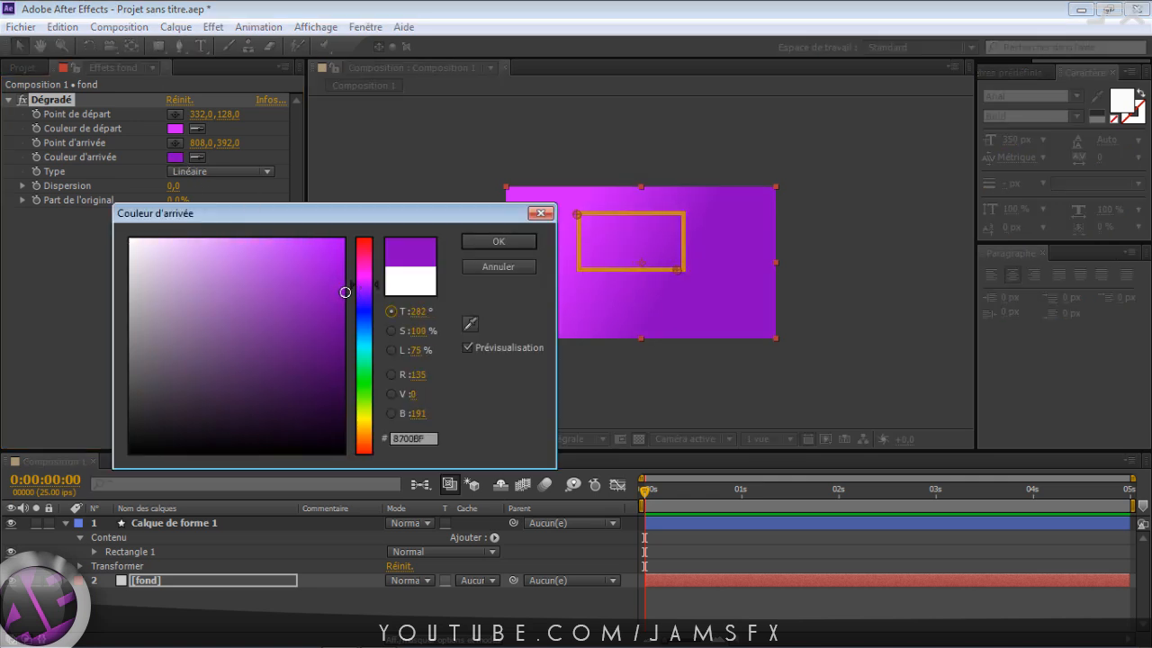
pyautogui.click(474, 248)
# Set the gradient's dispersion to 16,1
pyautogui.scroll(2, 703, 290)
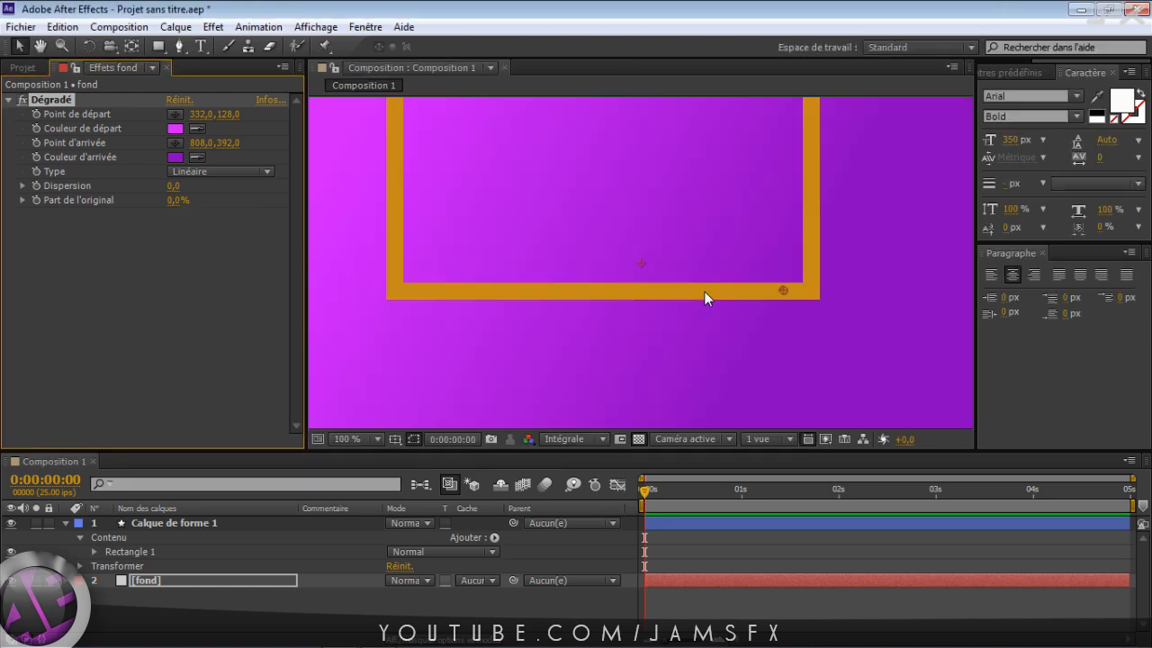
pyautogui.scroll(-1, 699, 288)
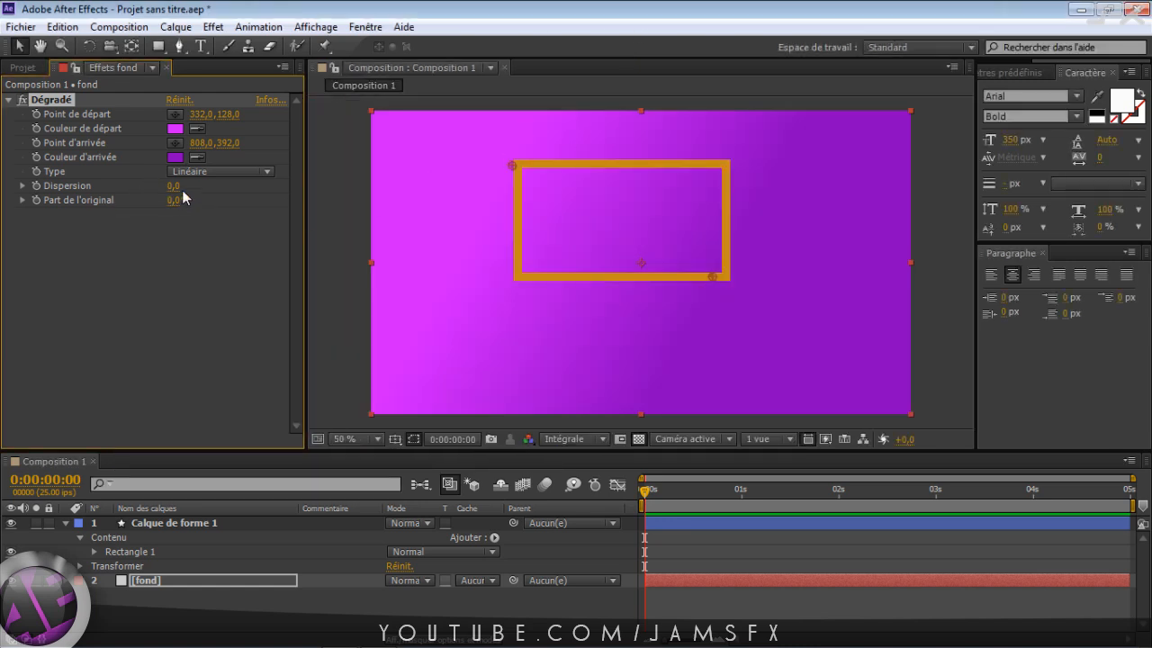
pyautogui.moveTo(177, 187); pyautogui.dragTo(317, 188)
# Draw a rectangular mask on the fond layer along the orange frame with the Rectangle tool
pyautogui.click(161, 579)
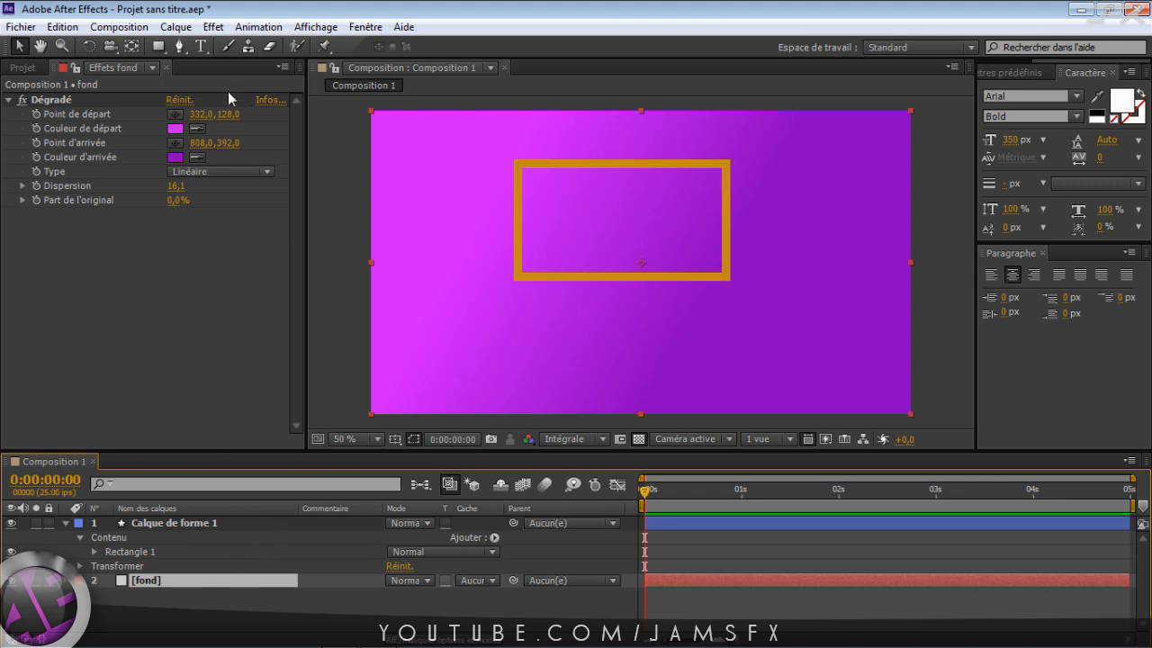
pyautogui.click(159, 46)
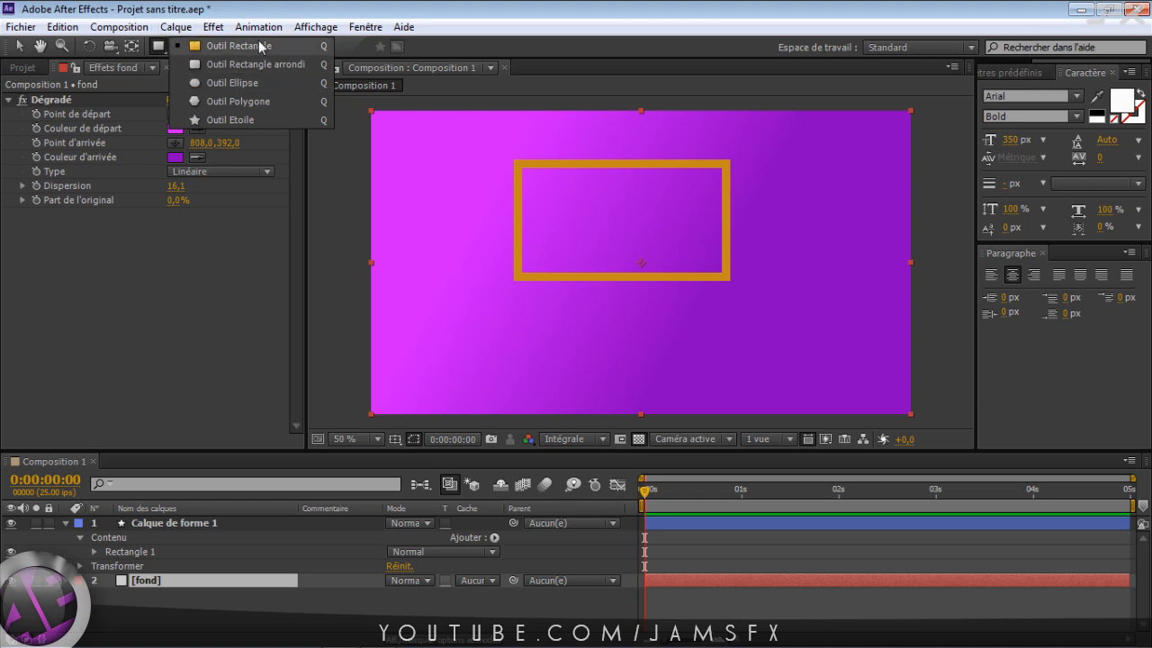
pyautogui.click(175, 579)
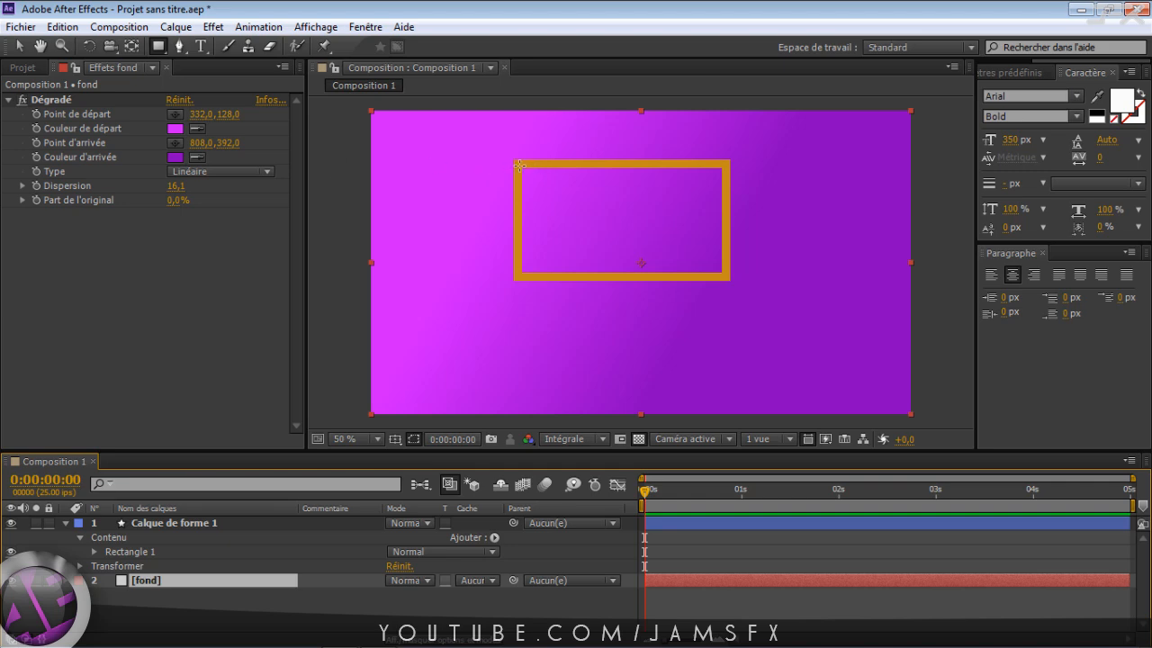
pyautogui.moveTo(519, 166); pyautogui.dragTo(520, 168)
pyautogui.moveTo(520, 243); pyautogui.dragTo(728, 273)
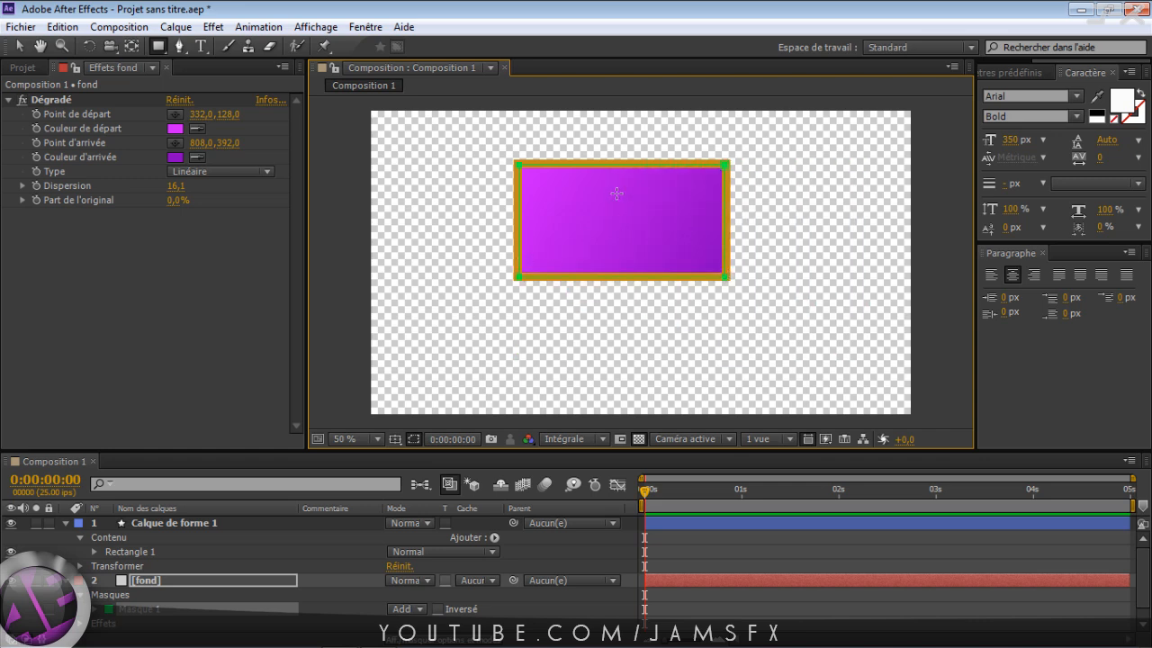
pyautogui.scroll(2, 616, 193)
pyautogui.scroll(-2, 611, 228)
# Rename the fond layer's rectangular mask as inter
pyautogui.click(137, 616)
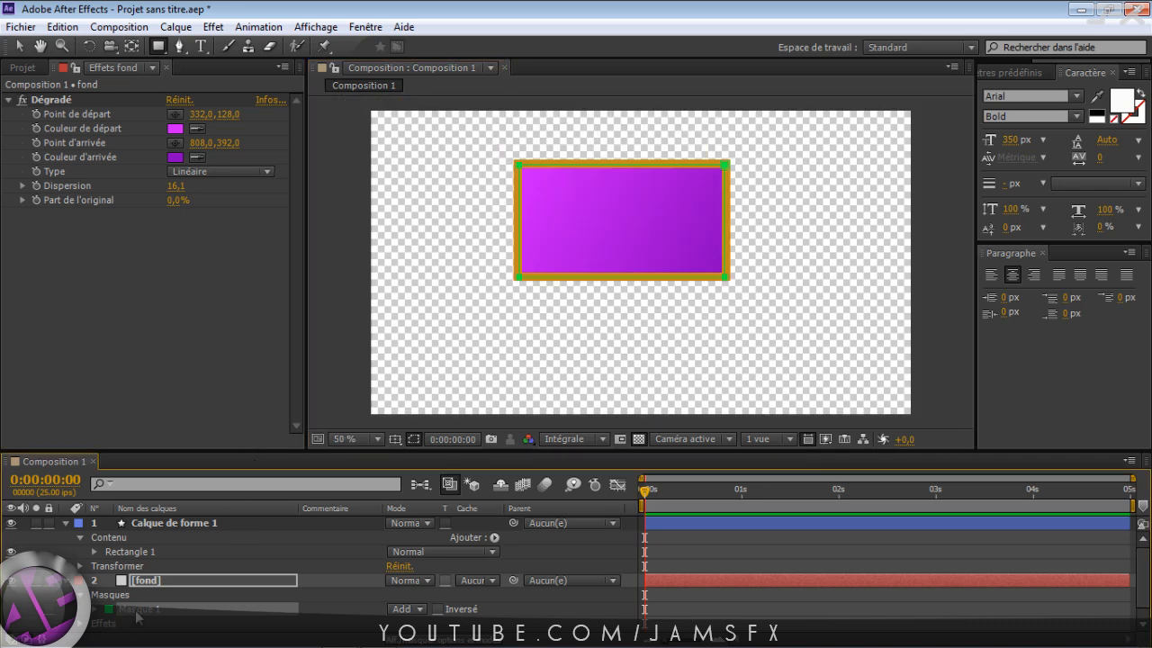
pyautogui.press('Return')
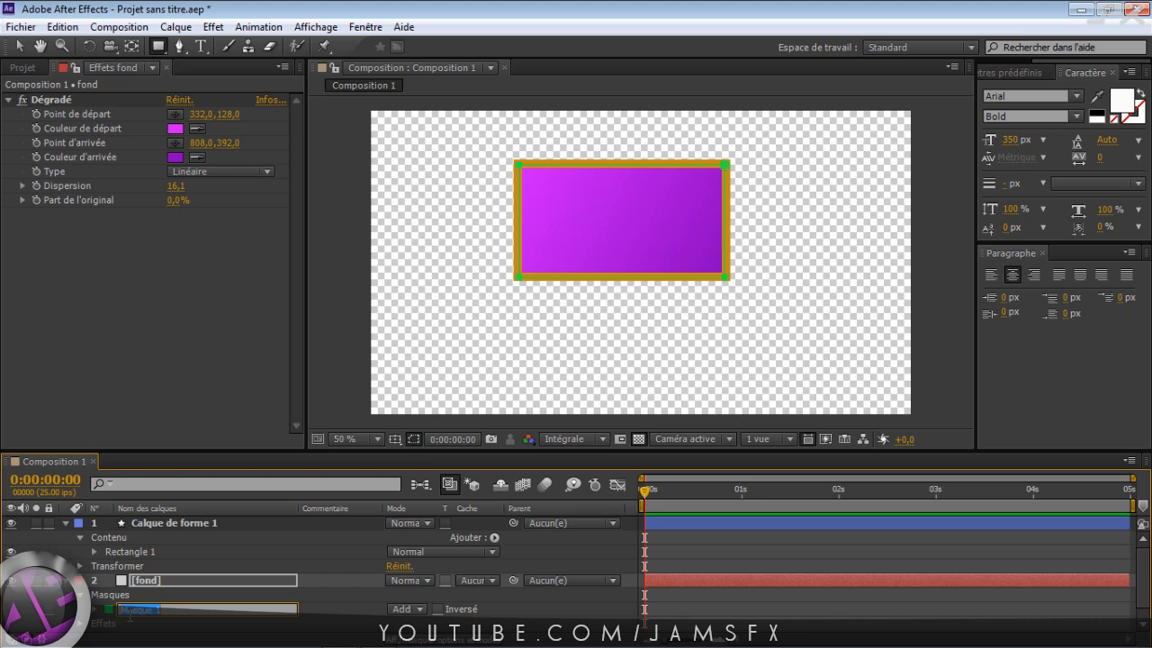
pyautogui.write('m')
pyautogui.press('Return')
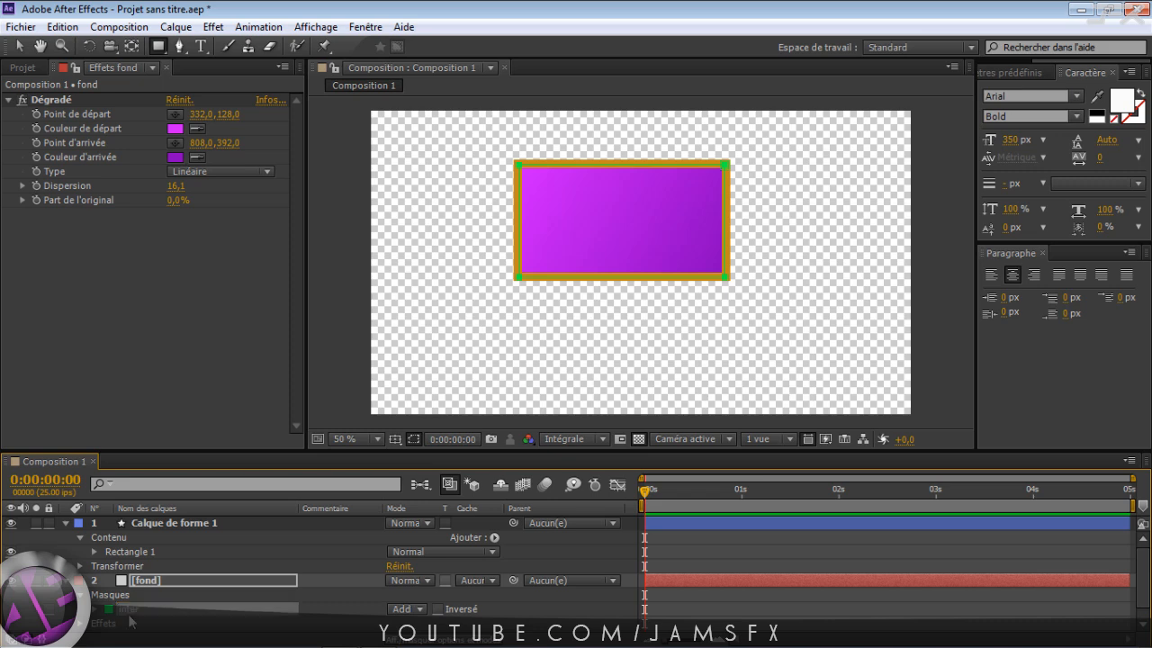
# Change the mode of the fond layer's inter mask to Soustraction
pyautogui.moveTo(408, 450); pyautogui.dragTo(408, 416)
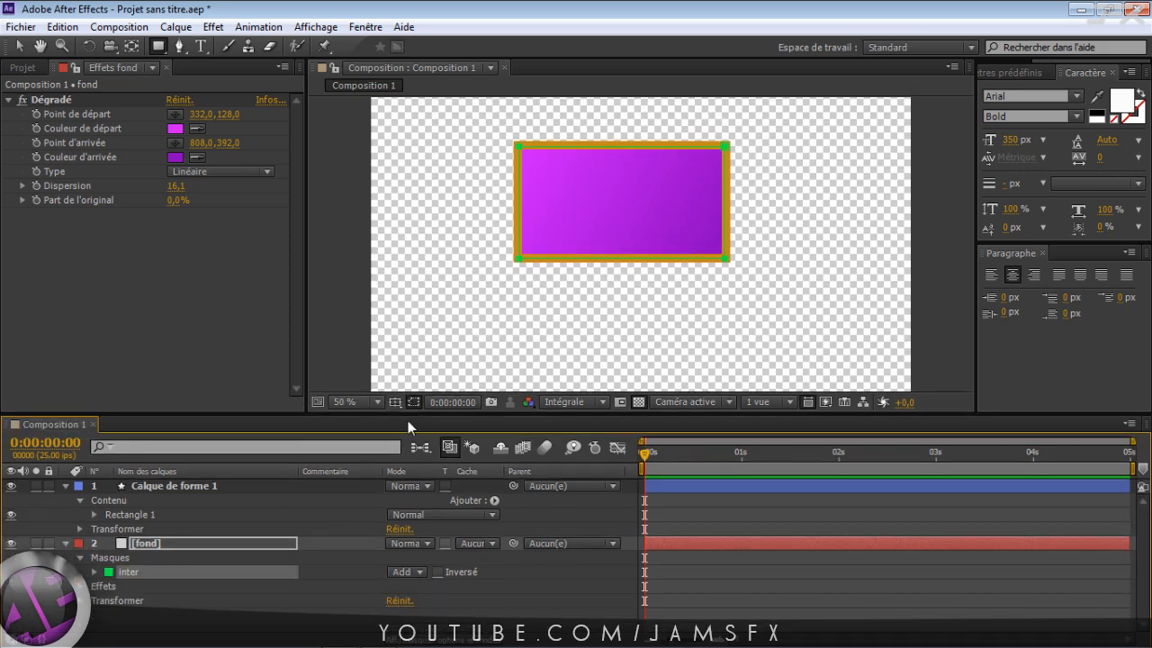
pyautogui.click(417, 570)
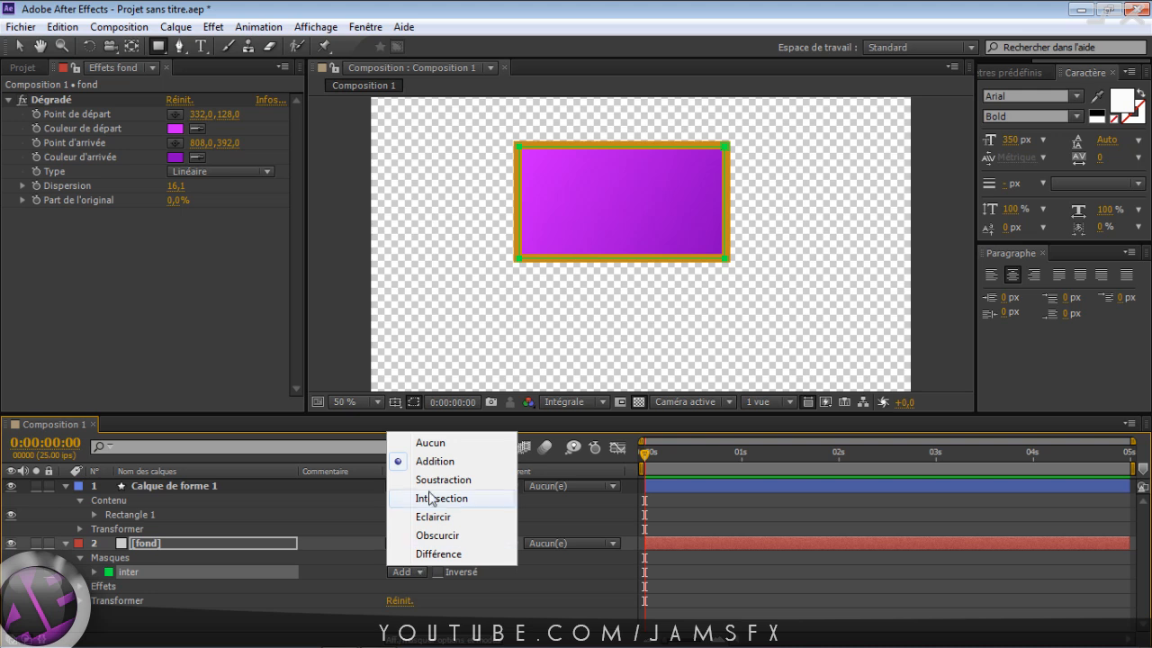
pyautogui.click(439, 463)
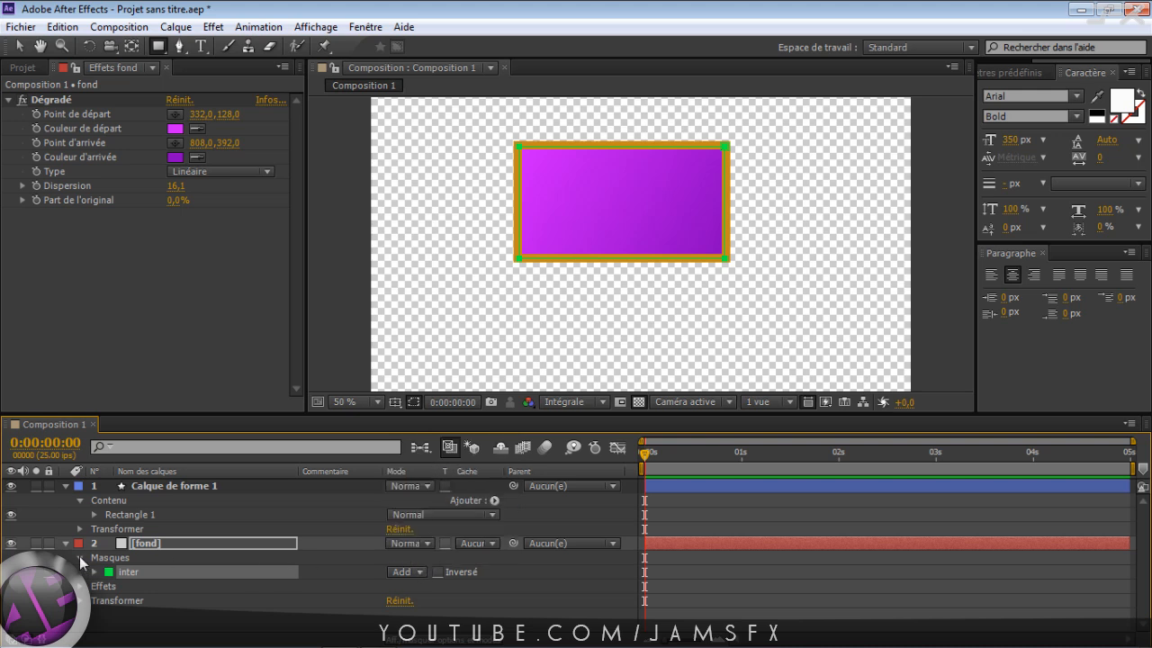
pyautogui.click(171, 543)
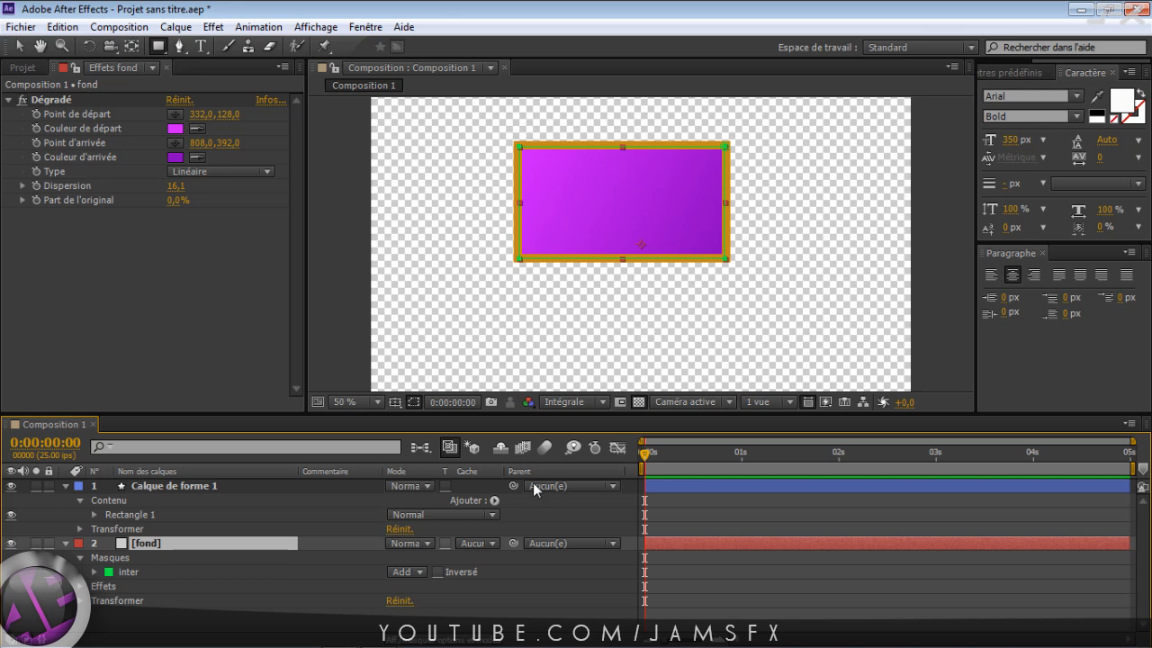
pyautogui.click(413, 573)
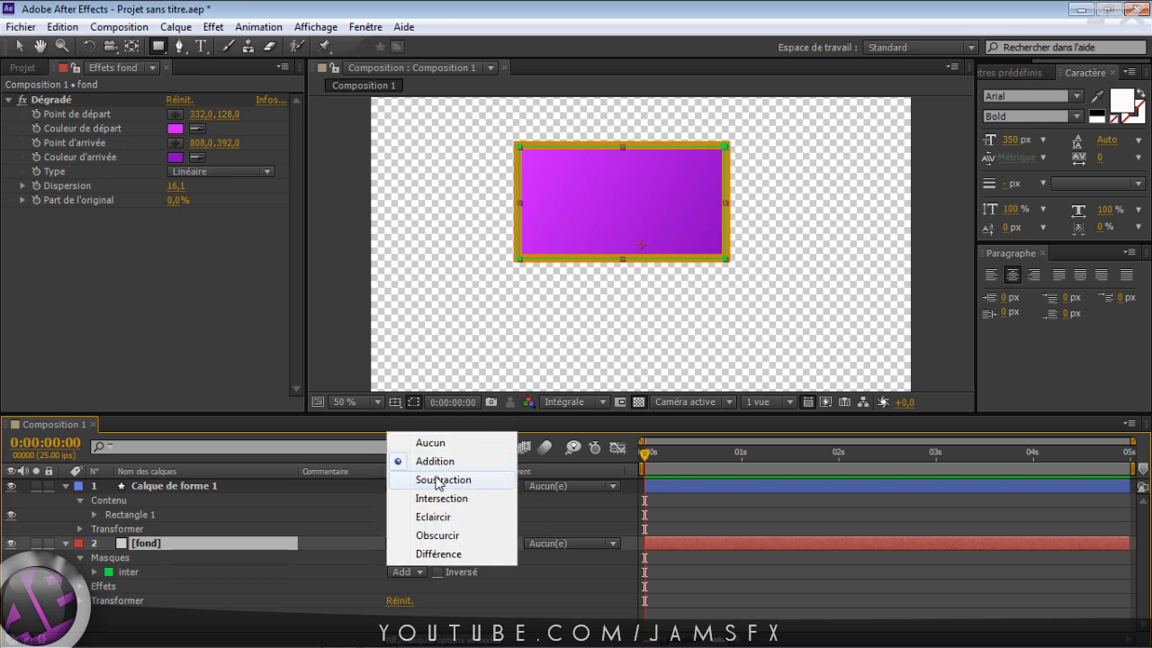
pyautogui.click(435, 477)
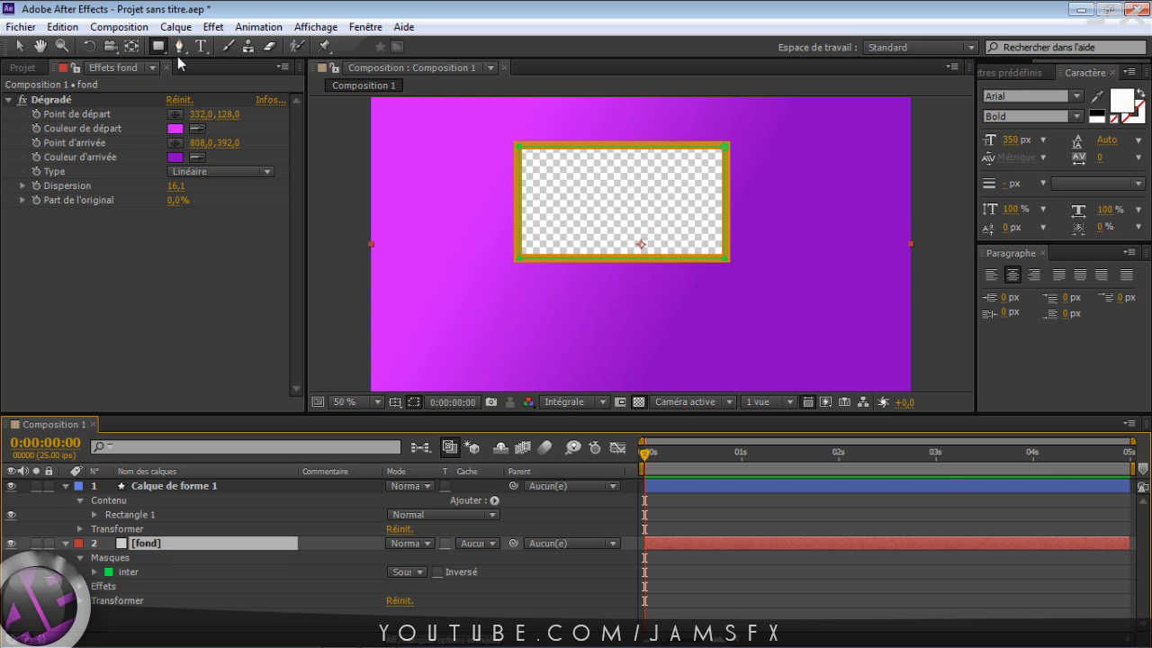
# Draw a closed mask on the fond layer below the orange frame with the Pen tool, using several points along its top edge
pyautogui.moveTo(177, 51); pyautogui.dragTo(244, 49)
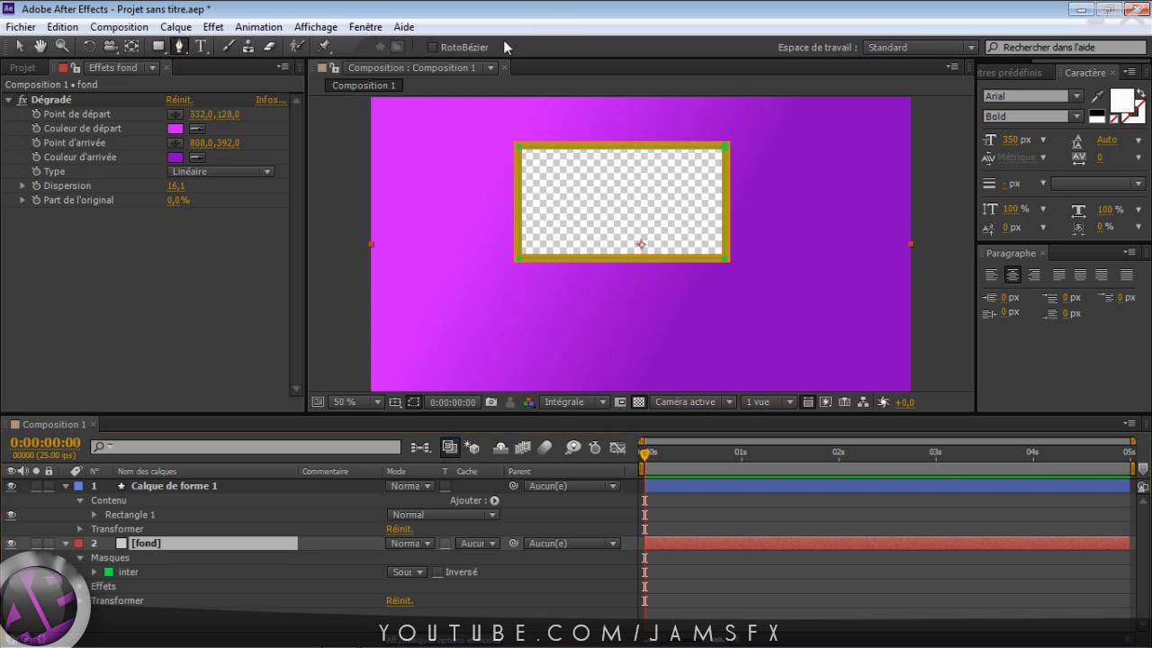
pyautogui.press(',')
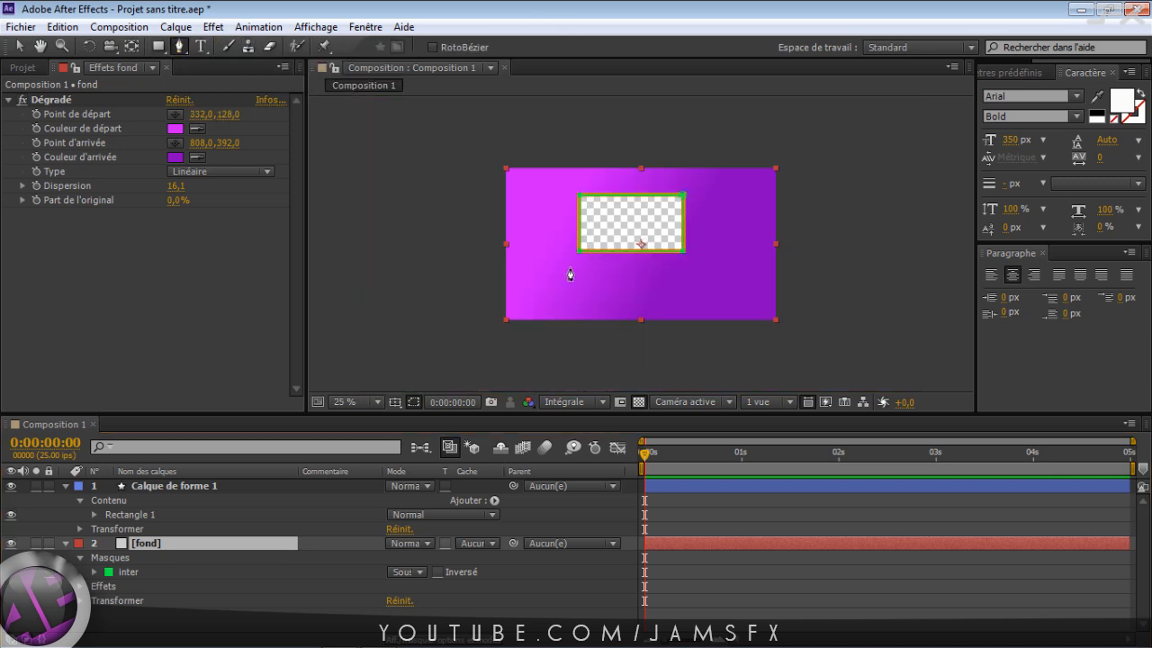
pyautogui.press('.')
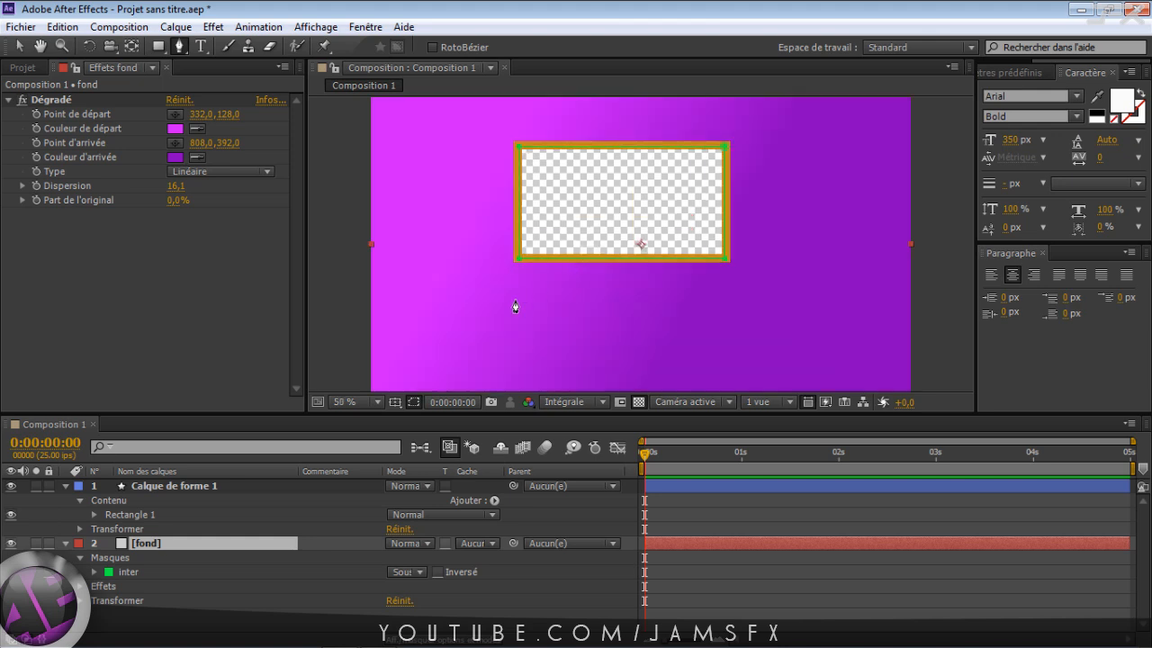
pyautogui.moveTo(526, 416); pyautogui.dragTo(525, 450)
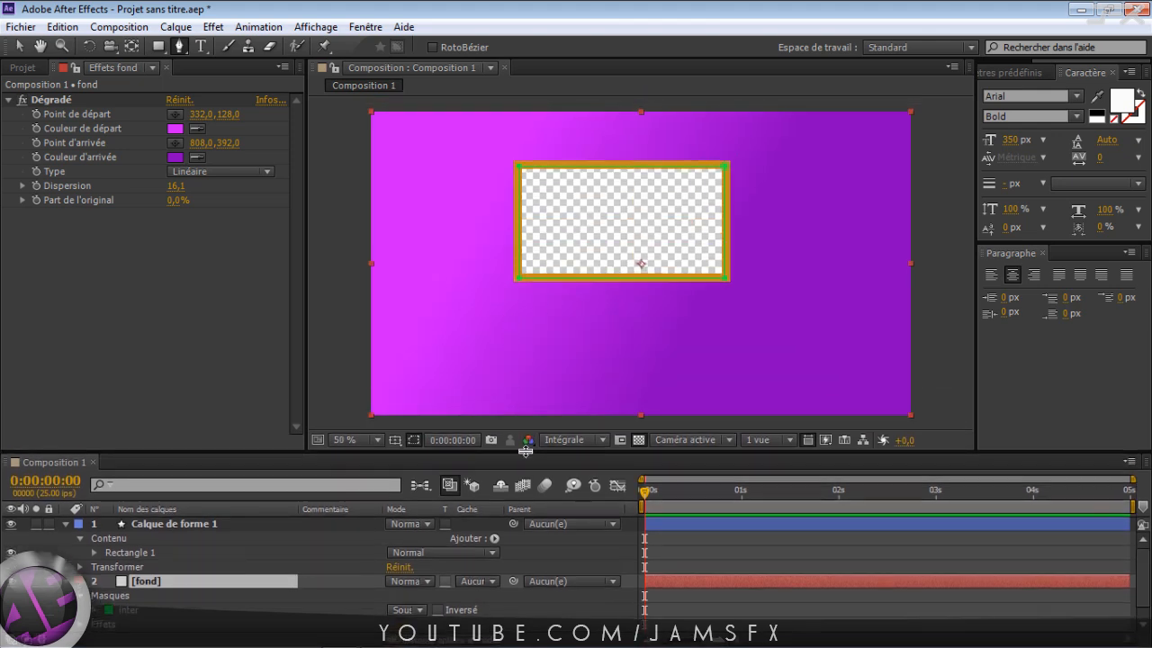
pyautogui.click(459, 310)
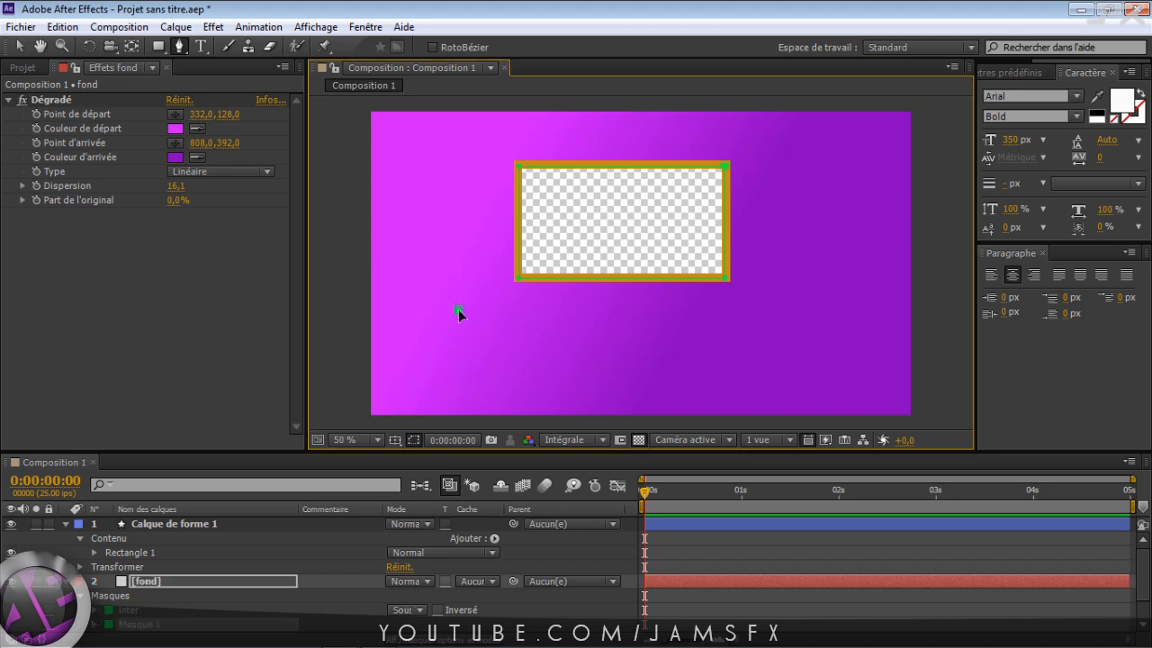
pyautogui.click(528, 313)
pyautogui.moveTo(528, 312); pyautogui.dragTo(741, 310)
pyautogui.click(826, 307)
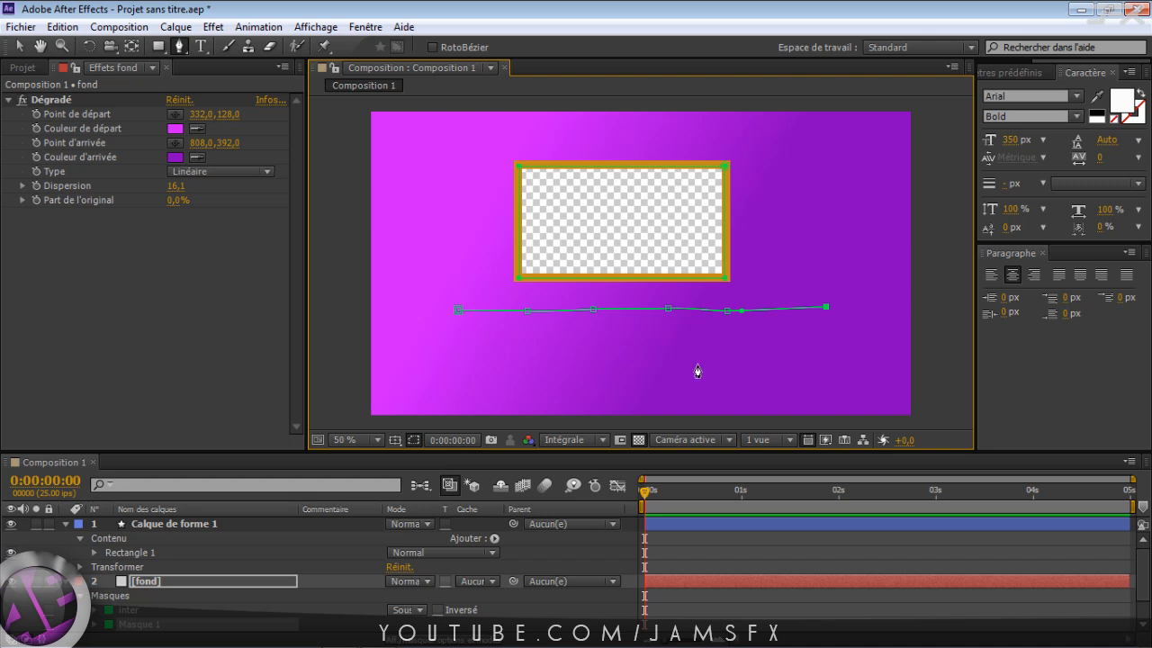
pyautogui.press('space')
pyautogui.moveTo(679, 355); pyautogui.dragTo(694, 267)
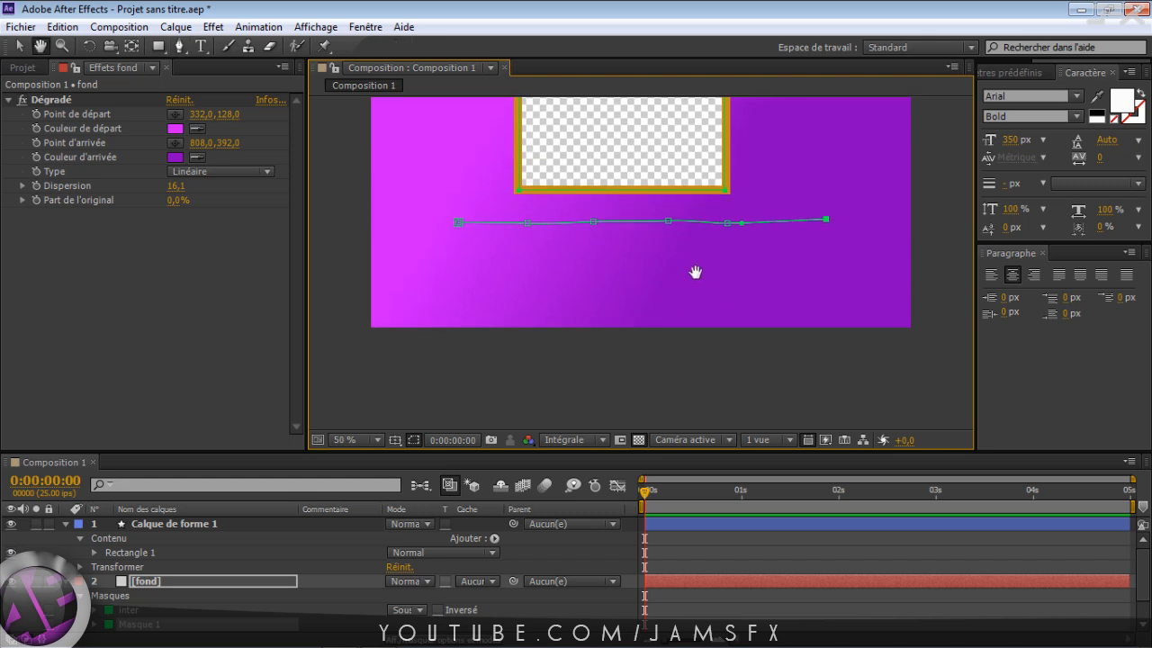
pyautogui.click(812, 322)
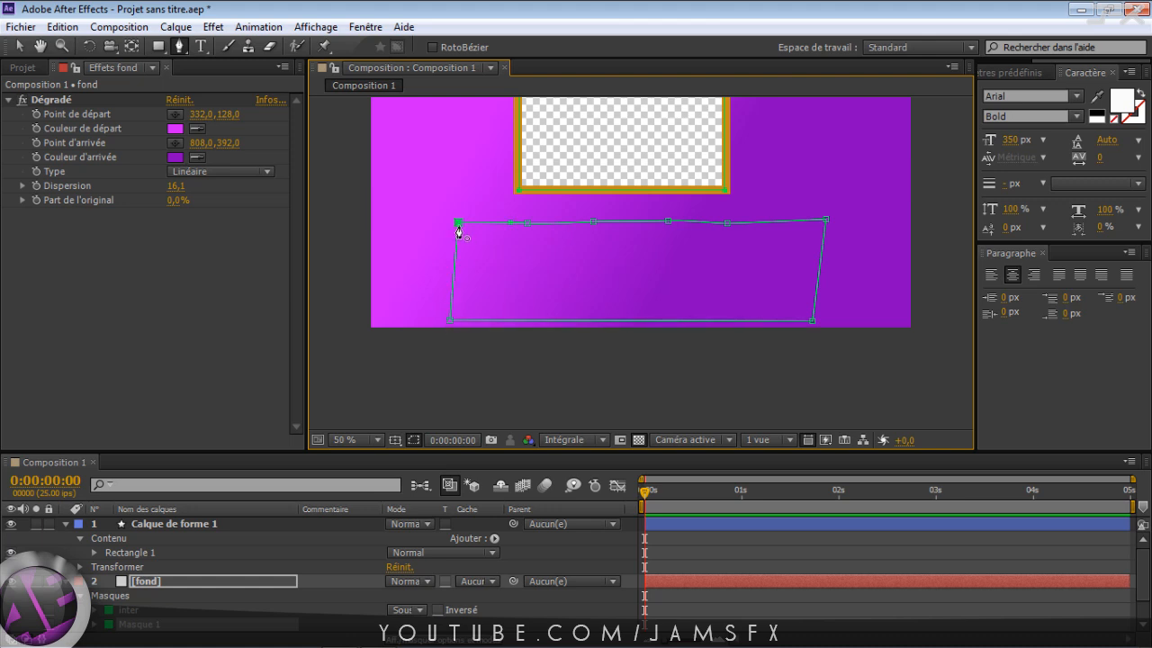
pyautogui.press('space')
pyautogui.moveTo(598, 229); pyautogui.dragTo(580, 291)
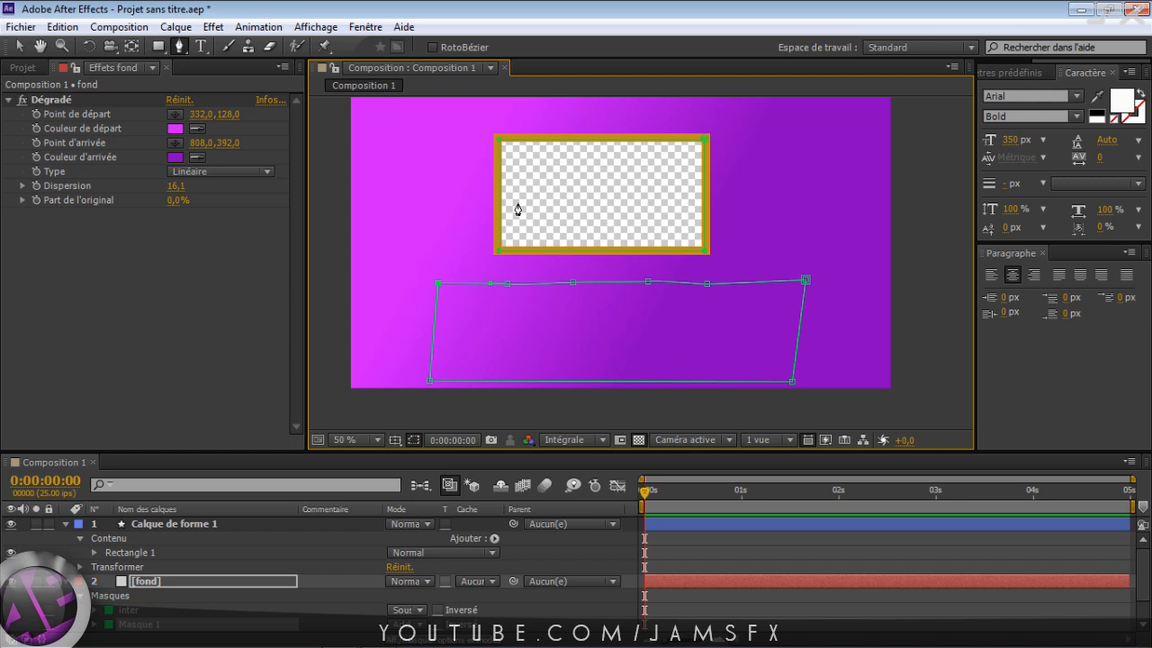
# Change the mode of the fond layer's pen-drawn mask, Masque 1, to Intersection
pyautogui.click(65, 525)
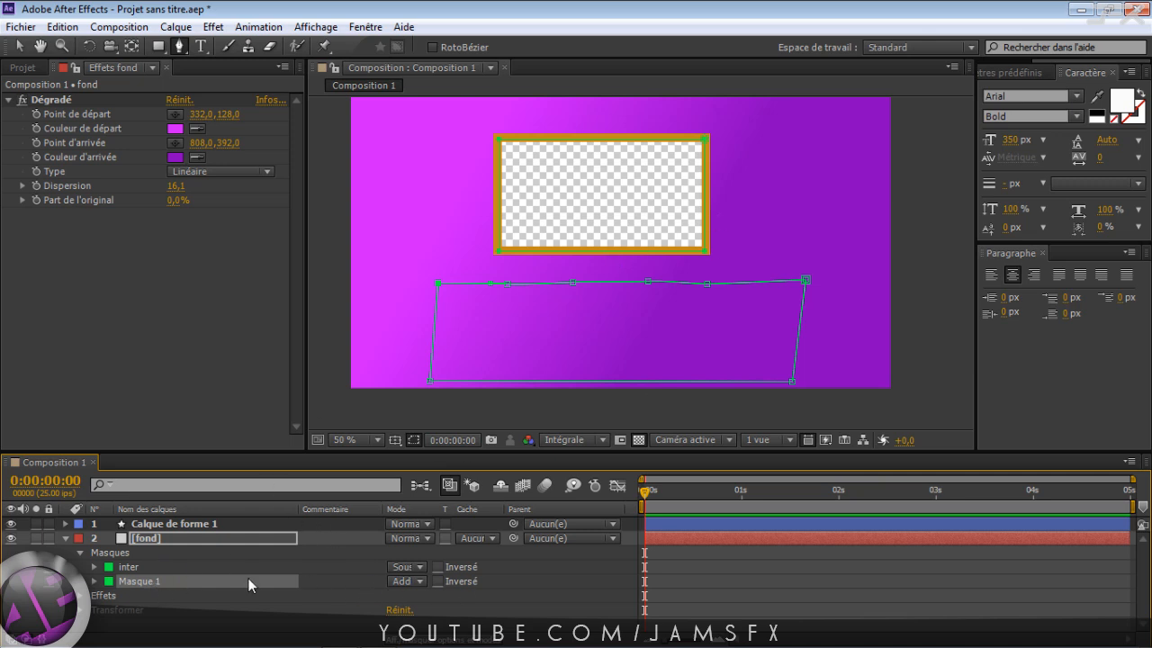
pyautogui.click(418, 581)
pyautogui.click(437, 508)
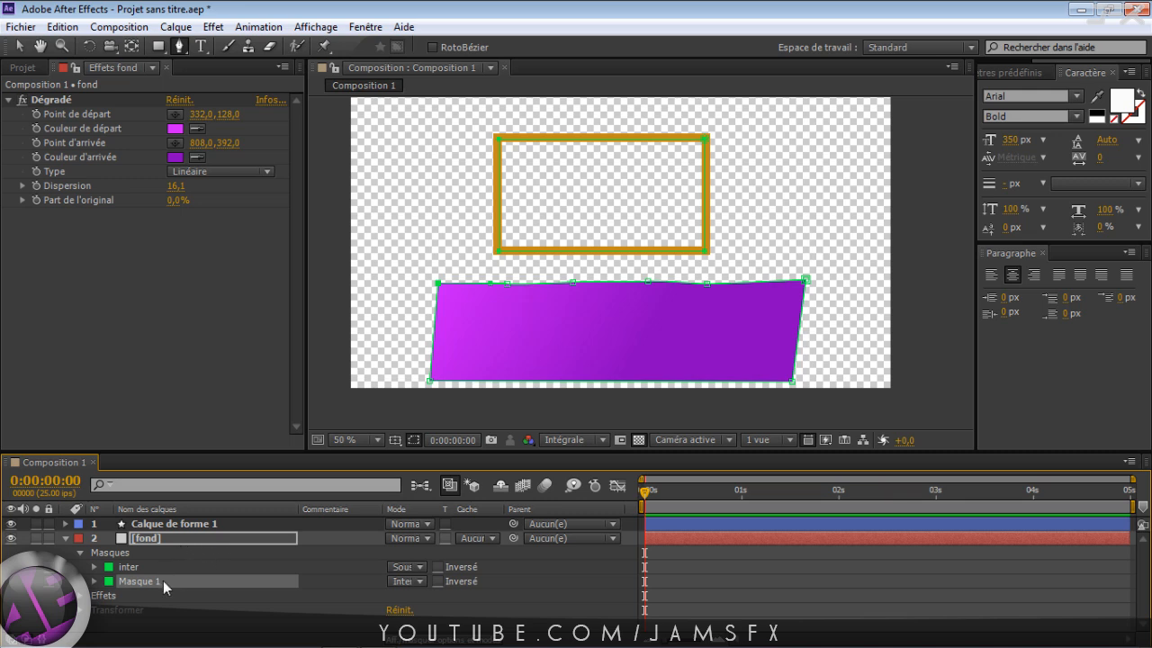
# Reveal the properties of Masque 1 in an enlarged timeline and switch to the Selection tool
pyautogui.click(81, 553)
pyautogui.click(82, 552)
pyautogui.click(94, 581)
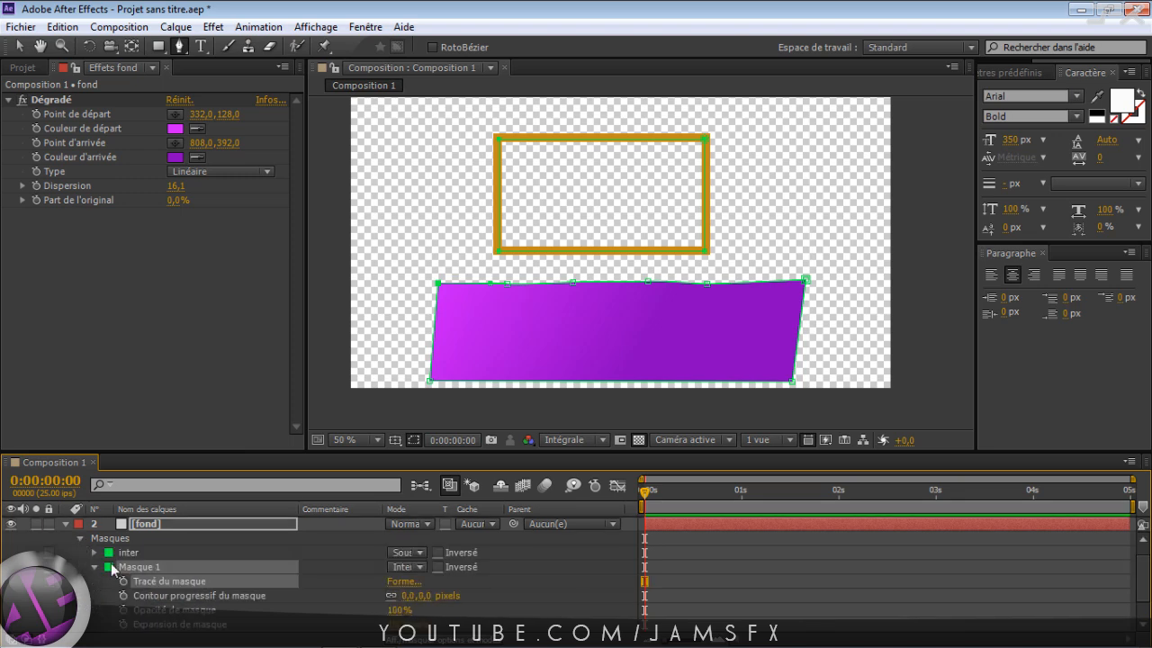
pyautogui.moveTo(240, 450); pyautogui.dragTo(238, 386)
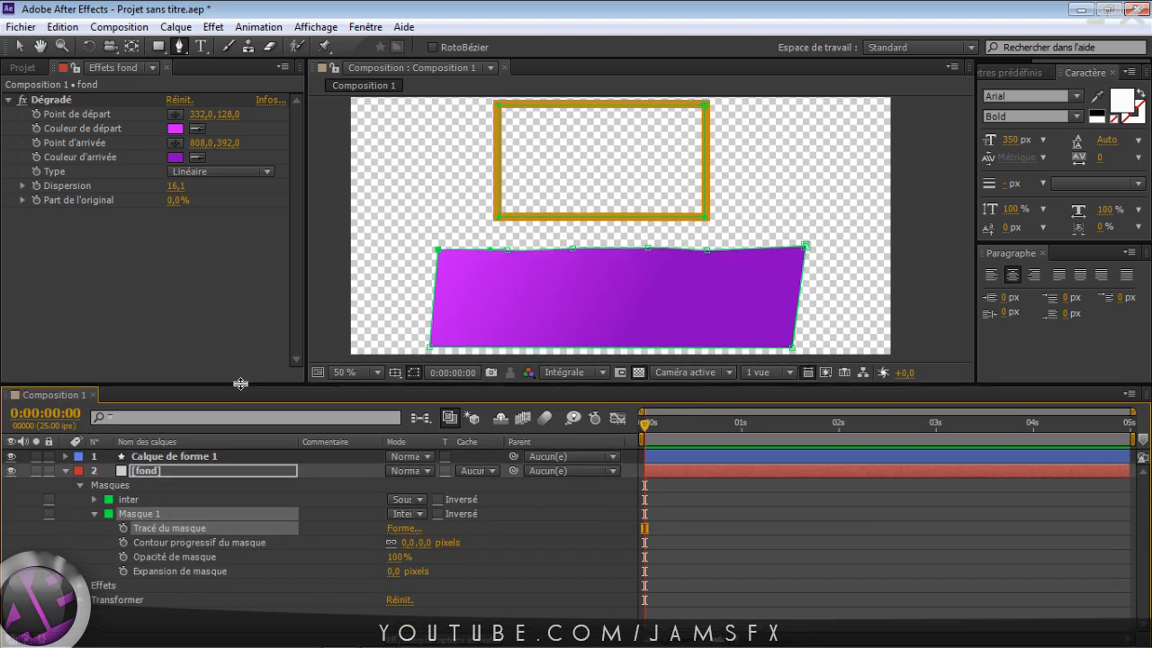
pyautogui.moveTo(648, 424); pyautogui.dragTo(691, 424)
pyautogui.press('v')
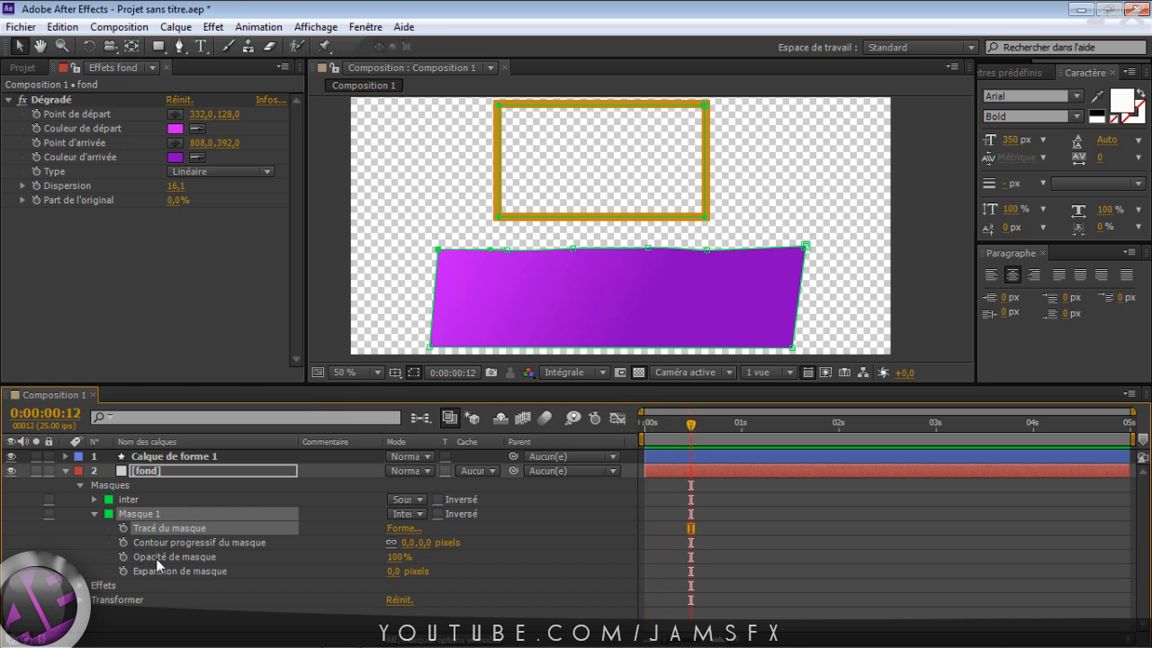
pyautogui.doubleClick(138, 516)
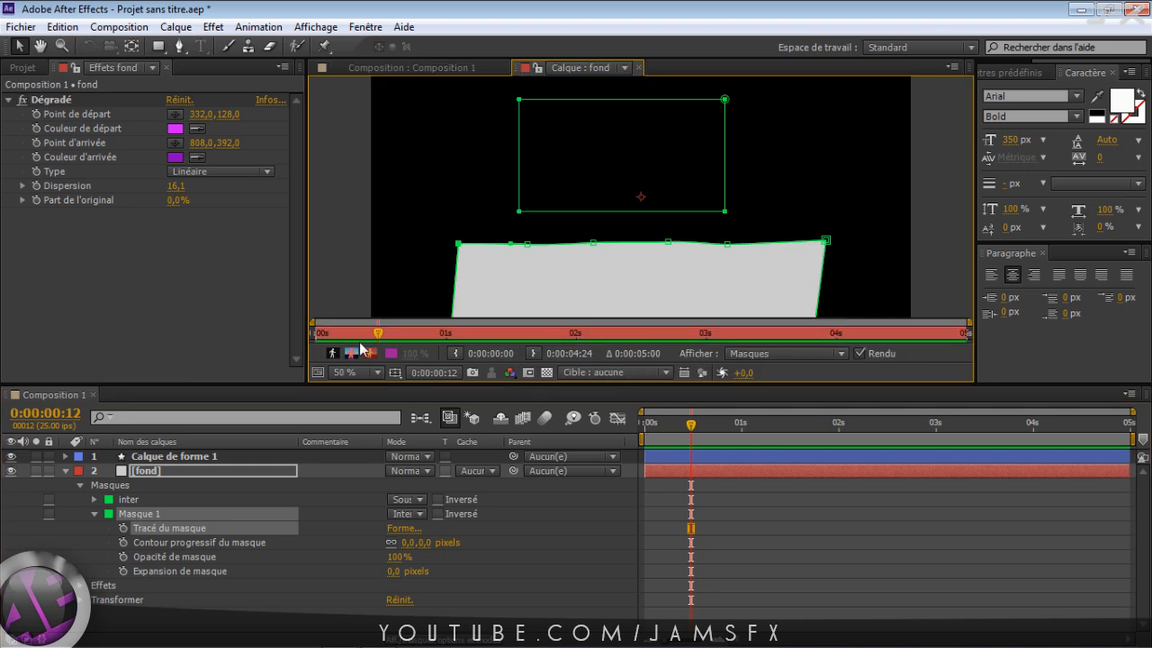
pyautogui.click(637, 68)
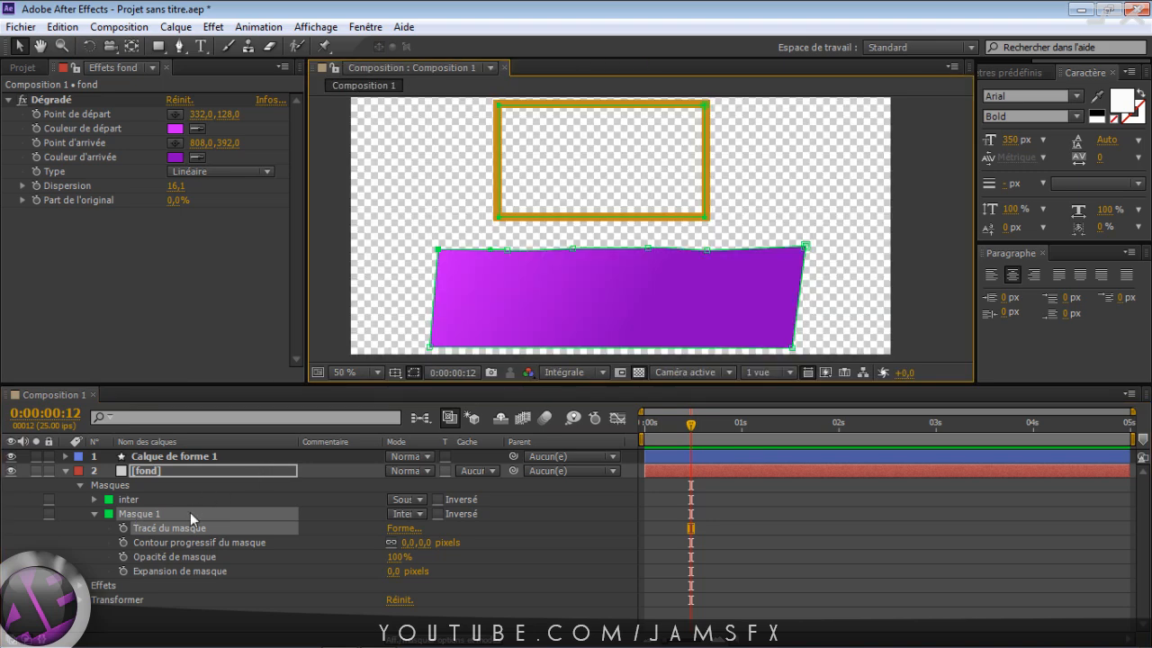
pyautogui.rightClick(140, 518)
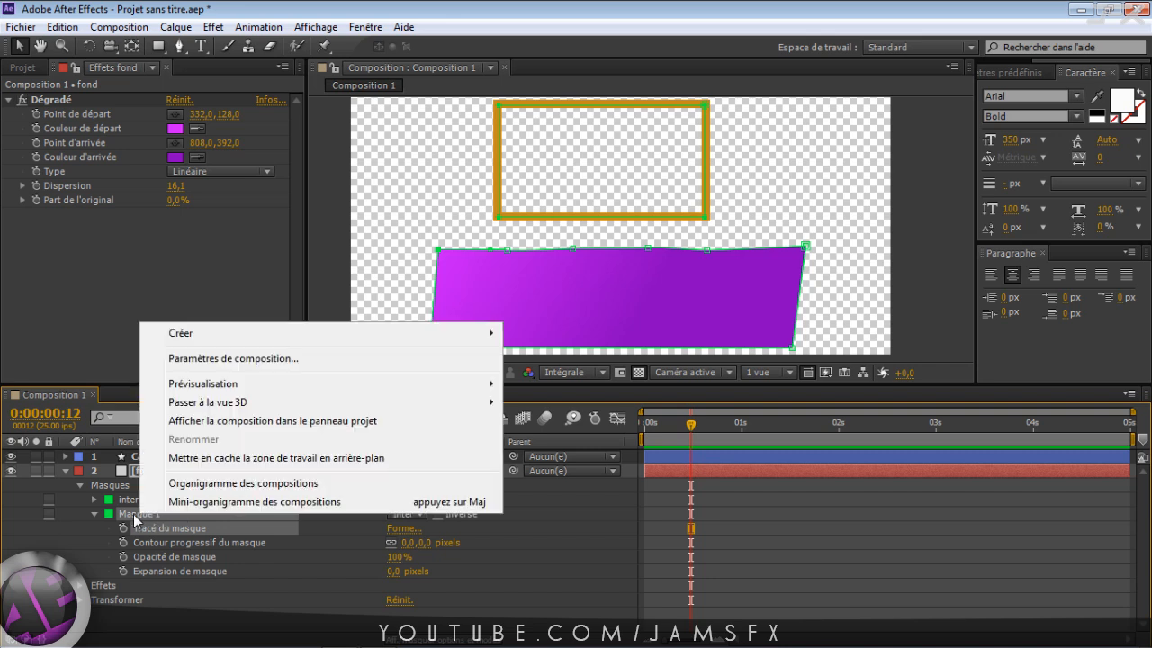
pyautogui.click(134, 516)
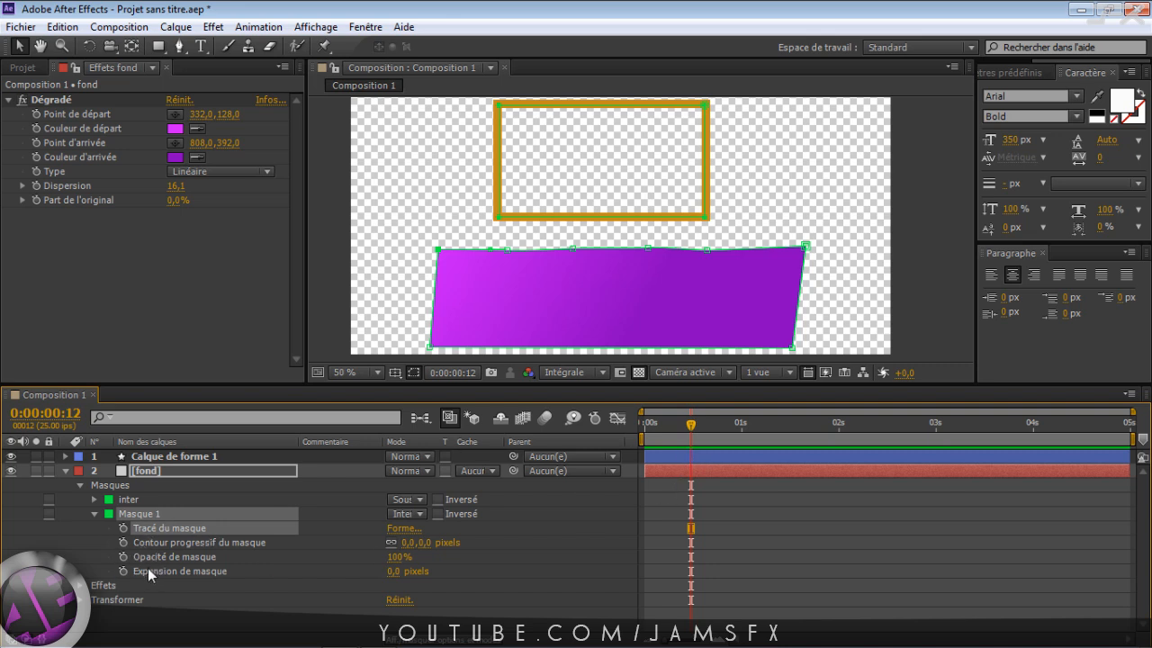
# Enable keyframing for Masque 1's opacity at 0:00:00:15 and set it to 0%
pyautogui.click(702, 422)
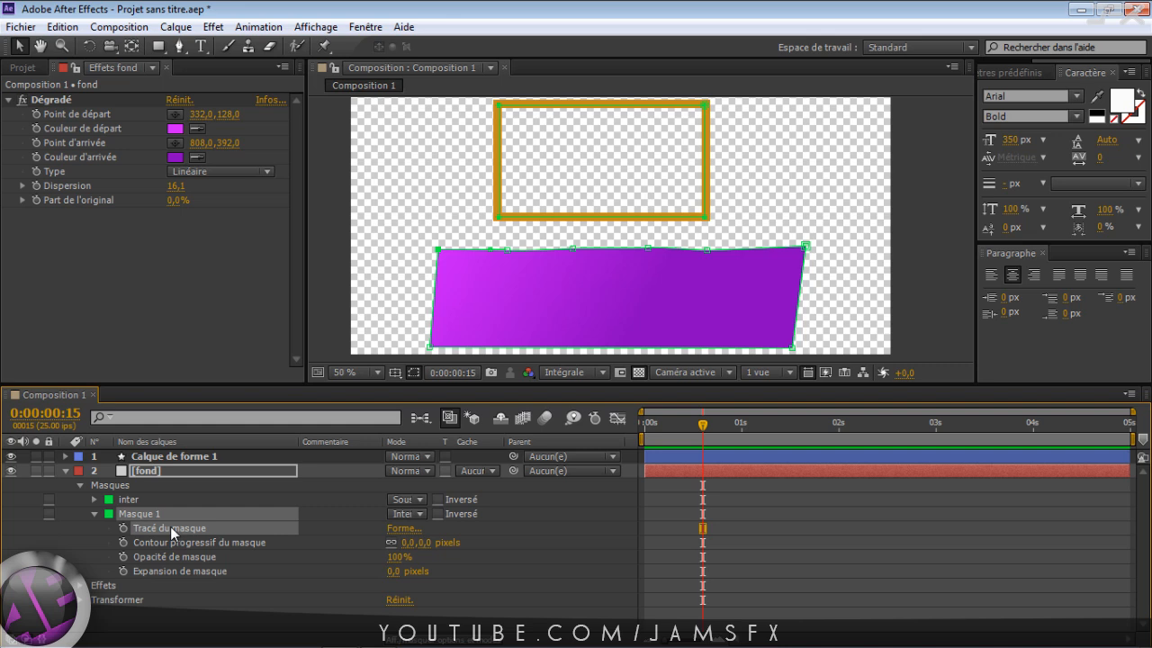
pyautogui.click(123, 557)
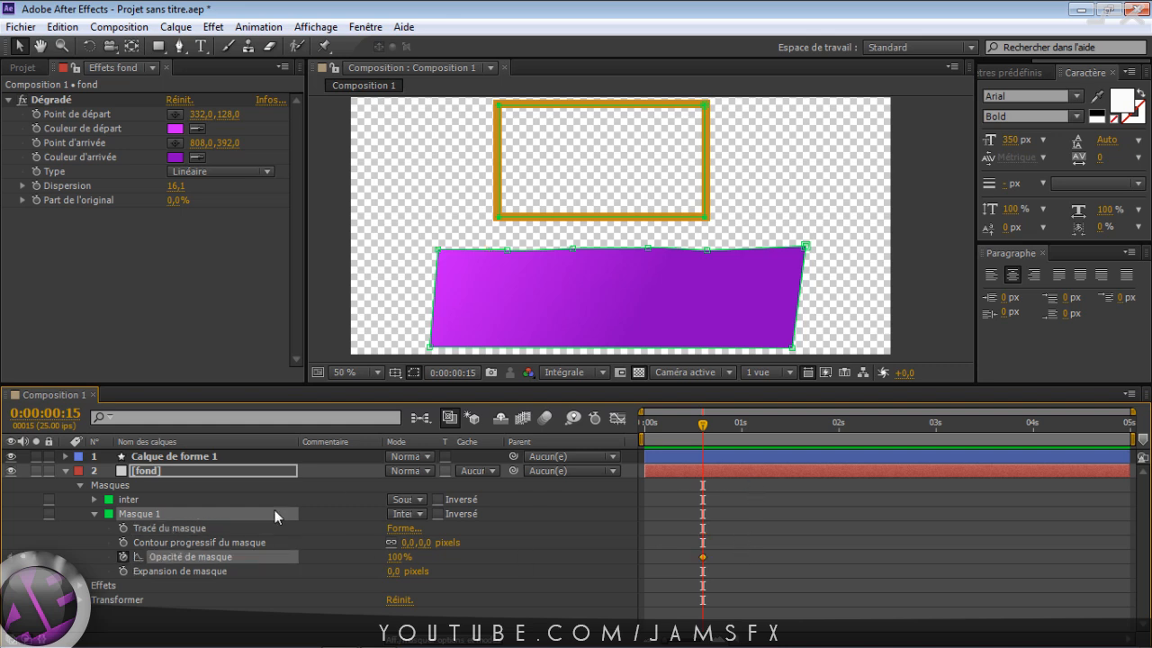
pyautogui.click(387, 556)
pyautogui.write('0')
pyautogui.press('Return')
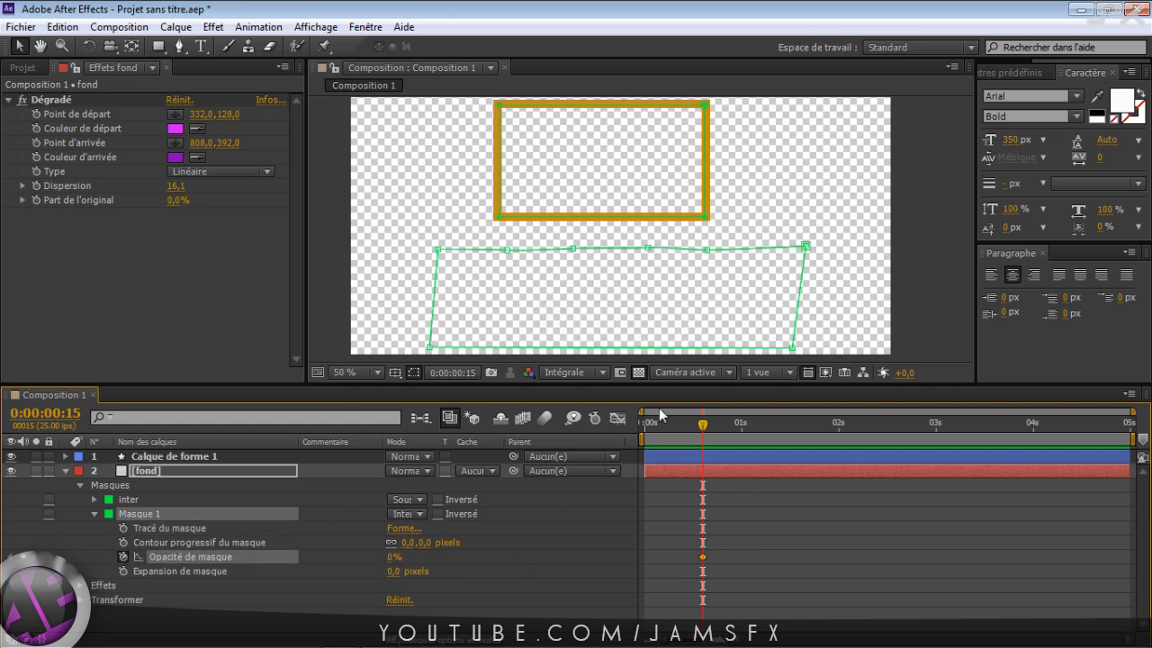
# Set Masque 1's opacity to 100% at 0:00:00:16, then shift both opacity keyframes together to just before the one-second mark
pyautogui.press('pagedown')
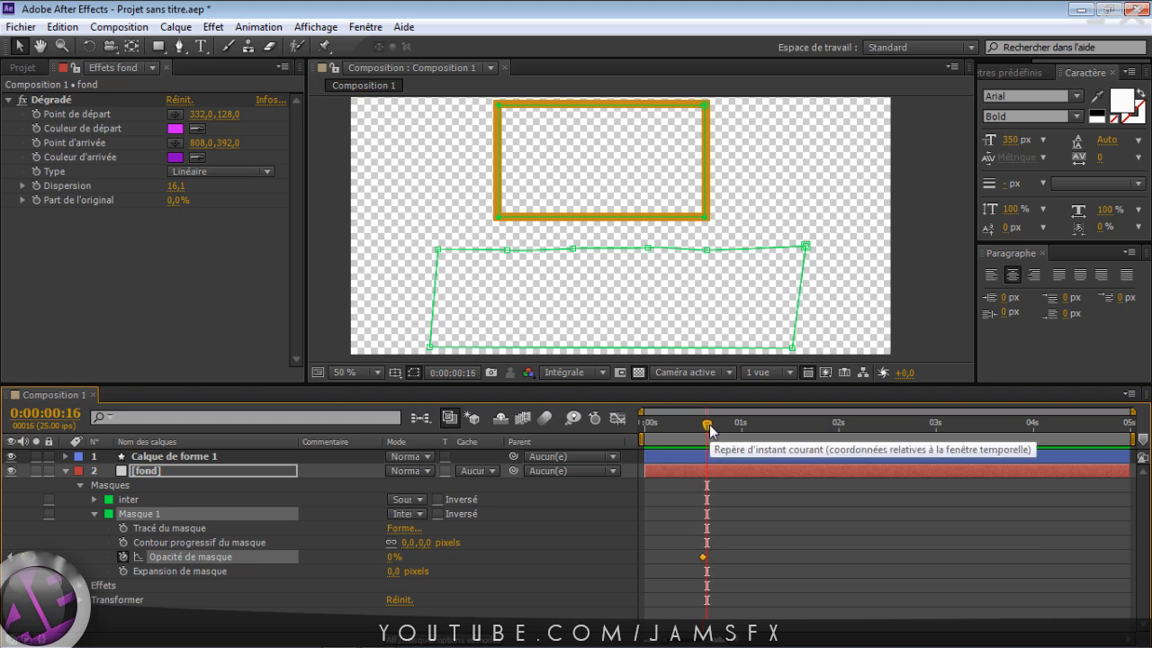
pyautogui.click(389, 557)
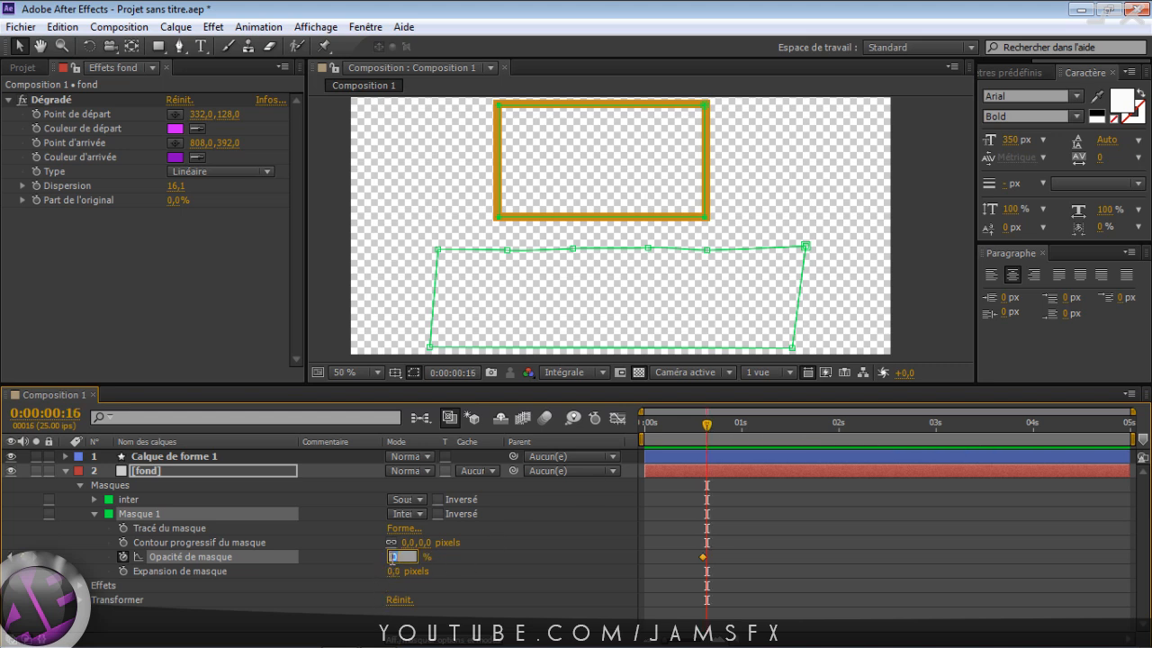
pyautogui.press('Return')
pyautogui.click(396, 558)
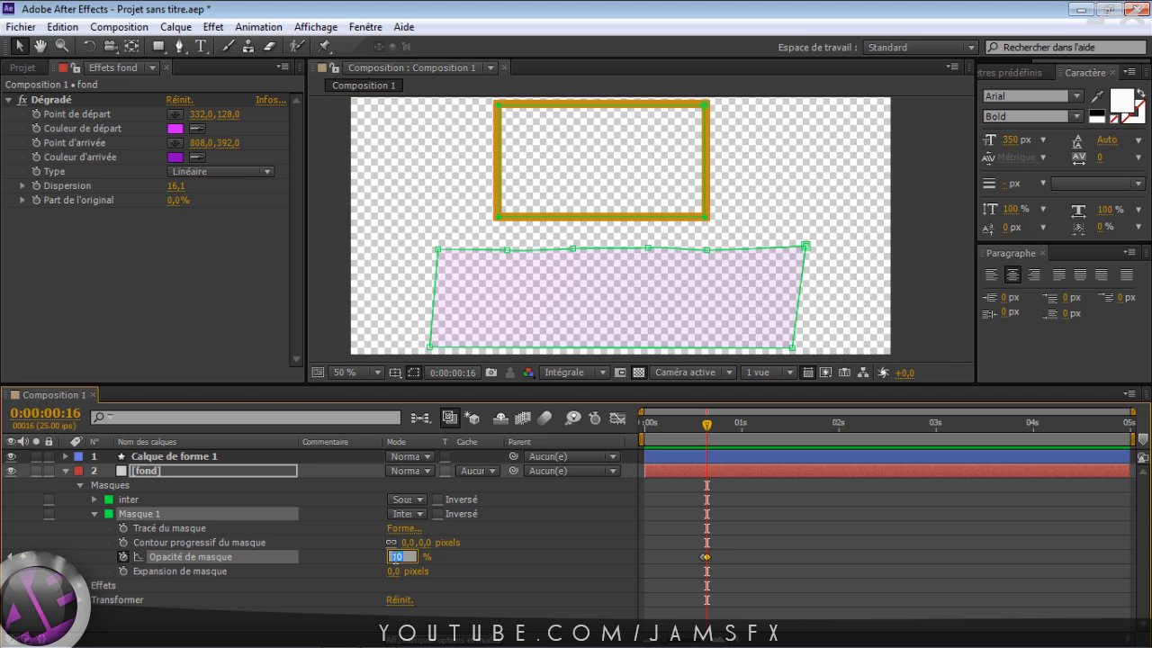
pyautogui.press('Return')
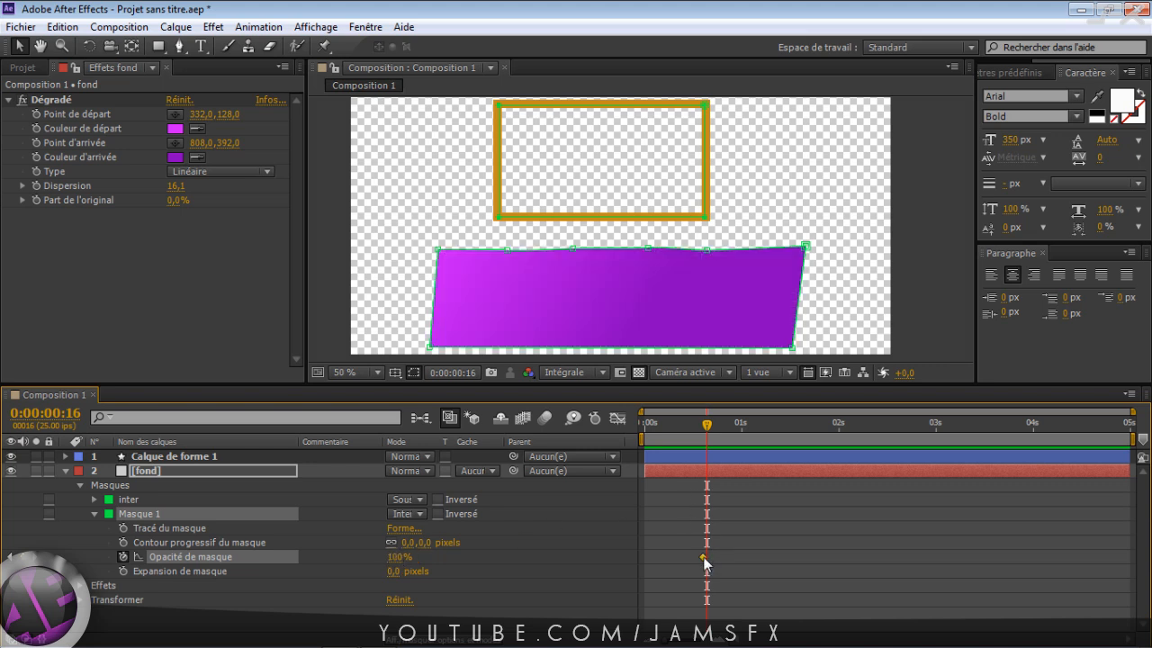
pyautogui.moveTo(693, 539); pyautogui.dragTo(728, 557)
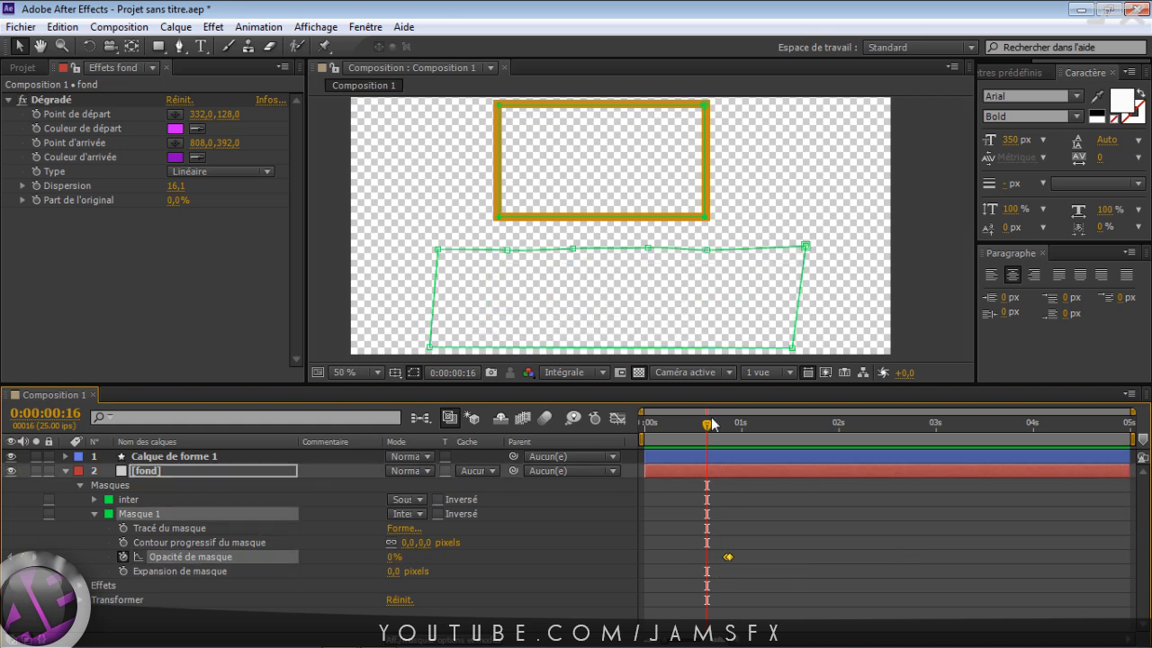
# Enable keyframing for Masque 1's path at 0:00:00:13, then move the current time to 0:00:04:07
pyautogui.moveTo(710, 425)
pyautogui.mouseDown()
pyautogui.moveTo(734, 433)
pyautogui.moveTo(697, 435)
pyautogui.mouseUp()
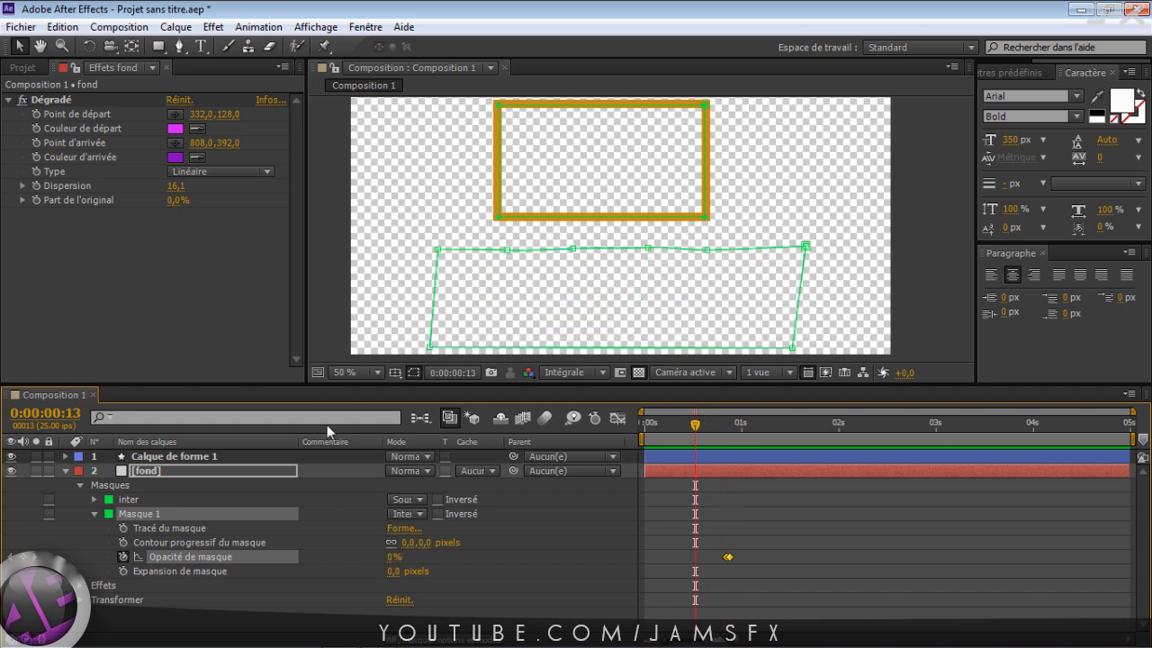
pyautogui.click(123, 528)
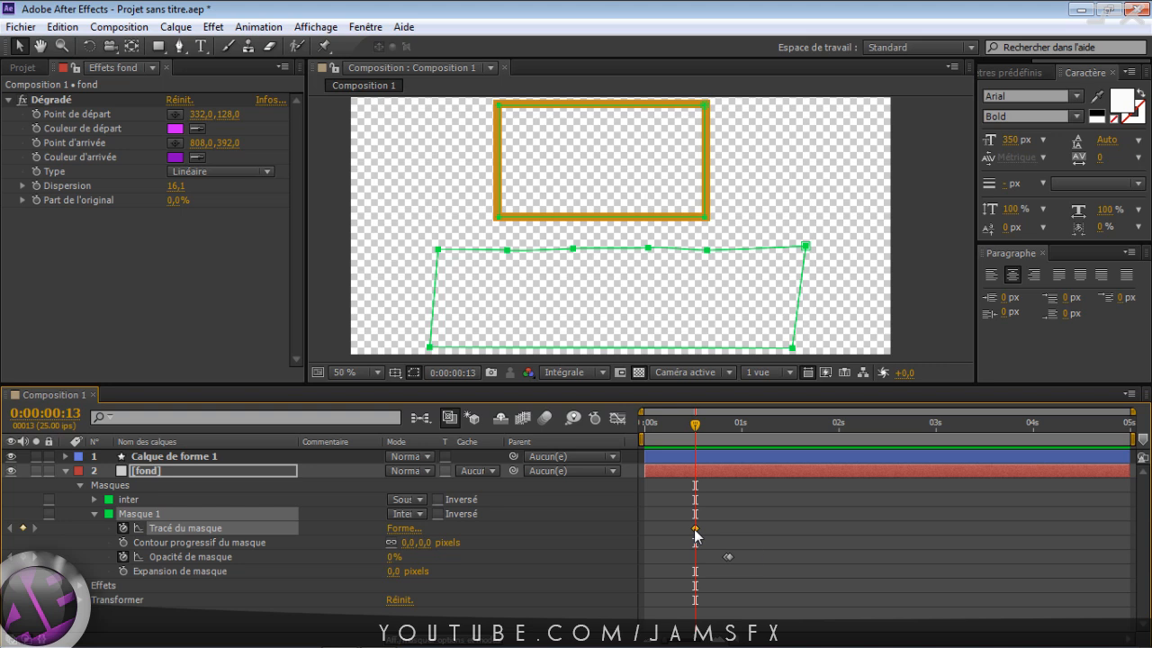
pyautogui.moveTo(695, 422); pyautogui.dragTo(1063, 430)
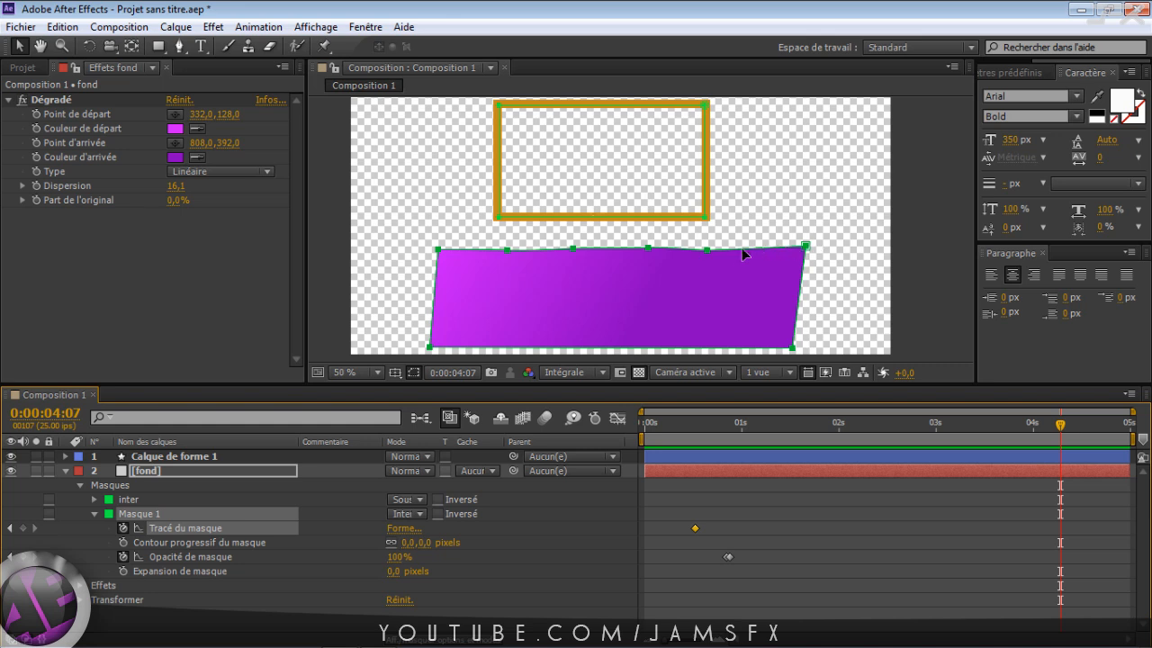
pyautogui.click(619, 302)
pyautogui.click(162, 513)
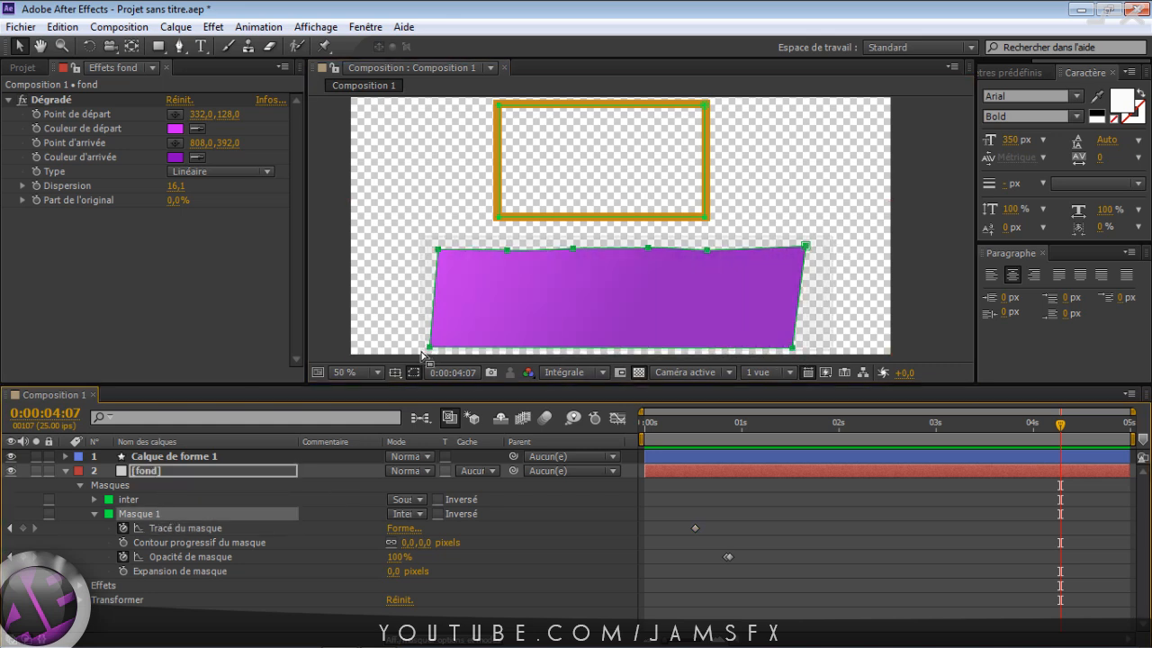
pyautogui.click(612, 273)
pyautogui.moveTo(817, 229); pyautogui.dragTo(794, 339)
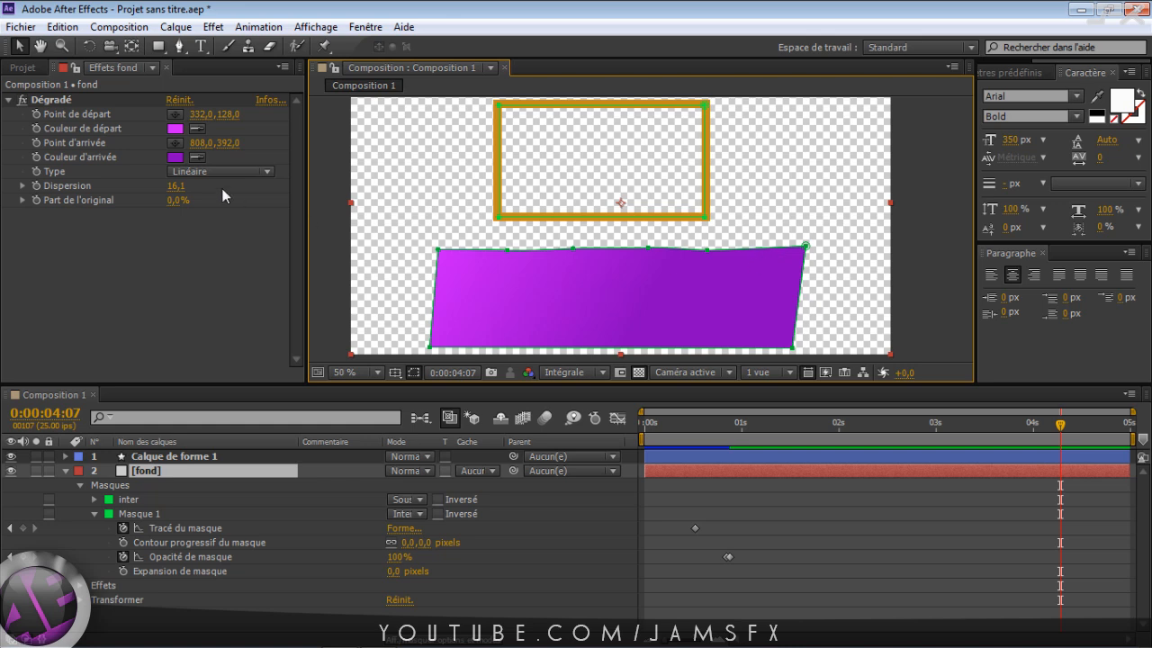
pyautogui.moveTo(572, 247); pyautogui.dragTo(583, 242)
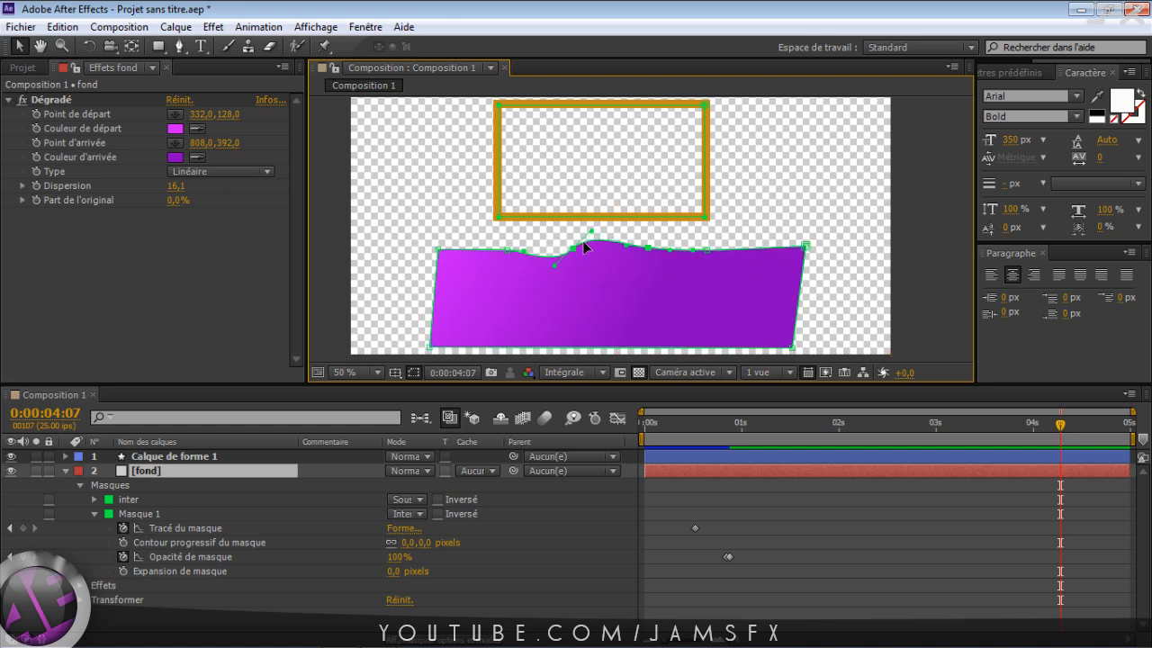
pyautogui.hotkey('ctrl', 'z')
pyautogui.click(338, 468)
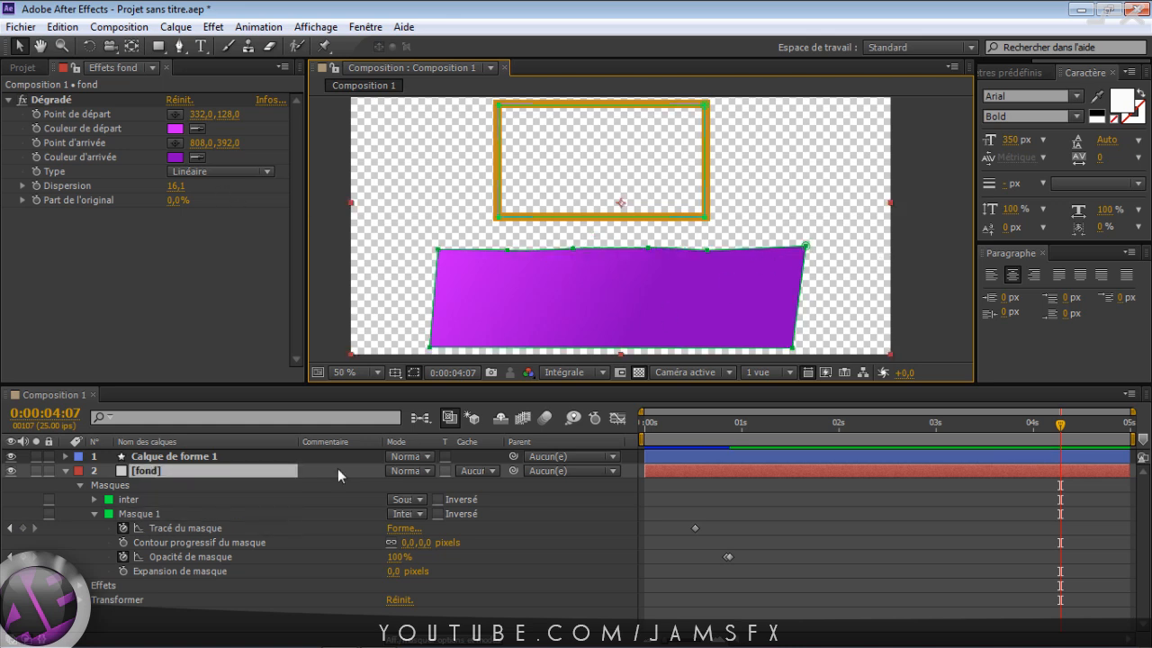
# Select Masque 1 and move the whole mask up across the orange frame at 0:00:04:07
pyautogui.click(231, 515)
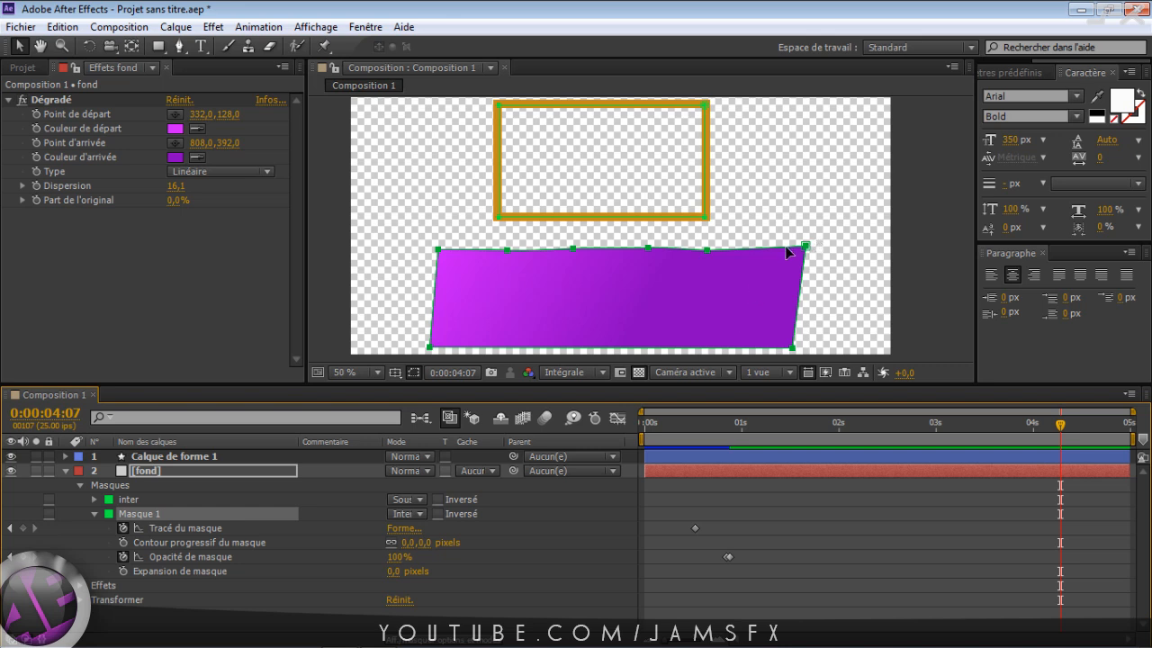
pyautogui.moveTo(786, 253); pyautogui.dragTo(787, 139)
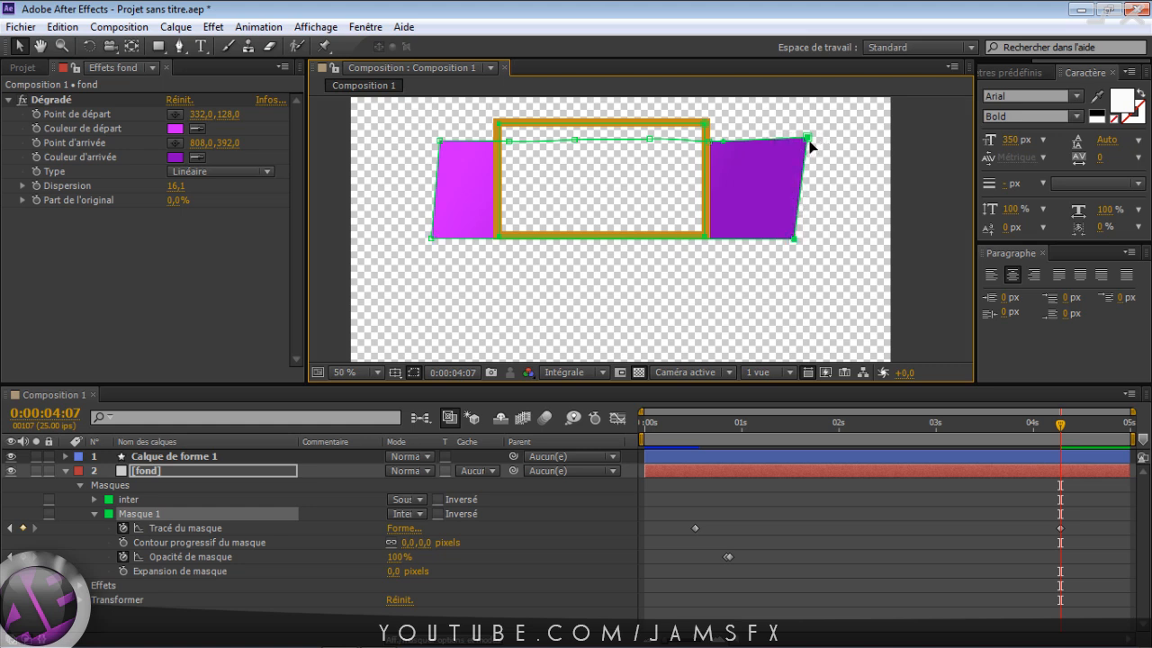
# Pull Masque 1's outer corner points inward to the orange frame's side edges at 0:00:04:07
pyautogui.moveTo(807, 140); pyautogui.dragTo(719, 135)
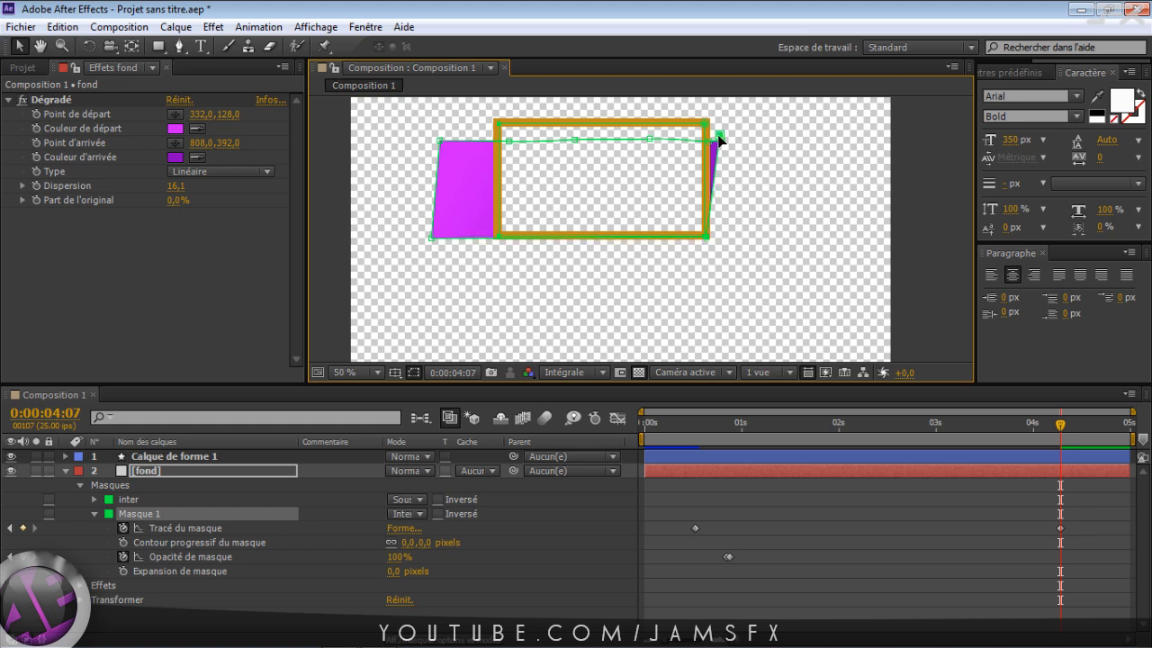
pyautogui.moveTo(428, 133); pyautogui.dragTo(497, 138)
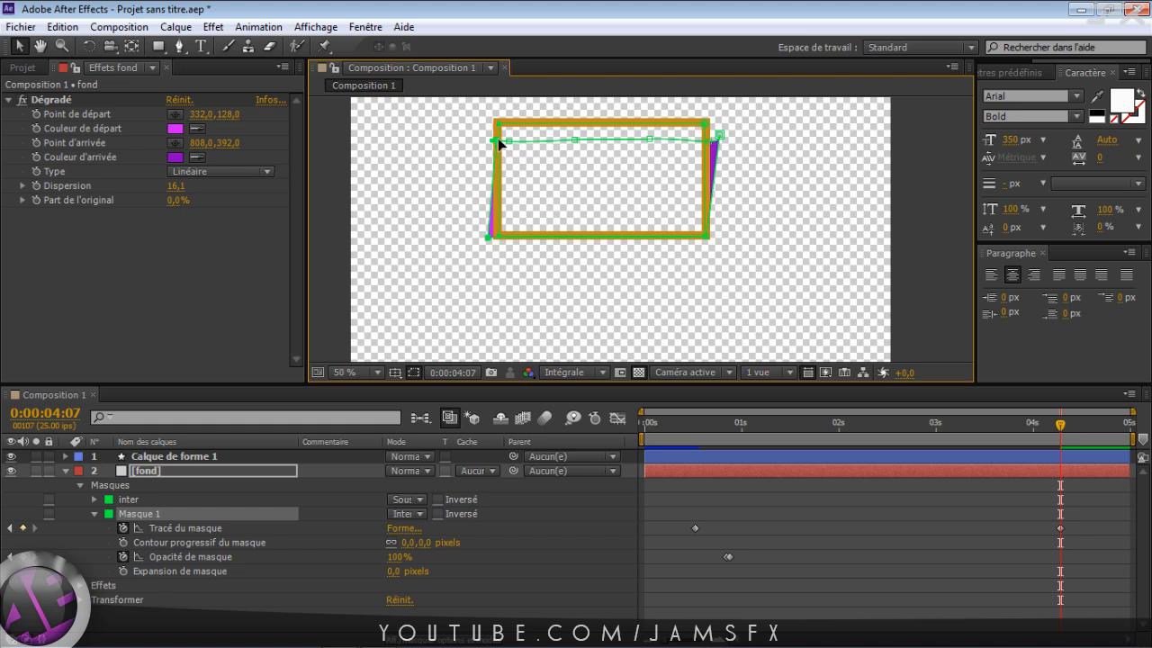
pyautogui.moveTo(488, 239); pyautogui.dragTo(496, 237)
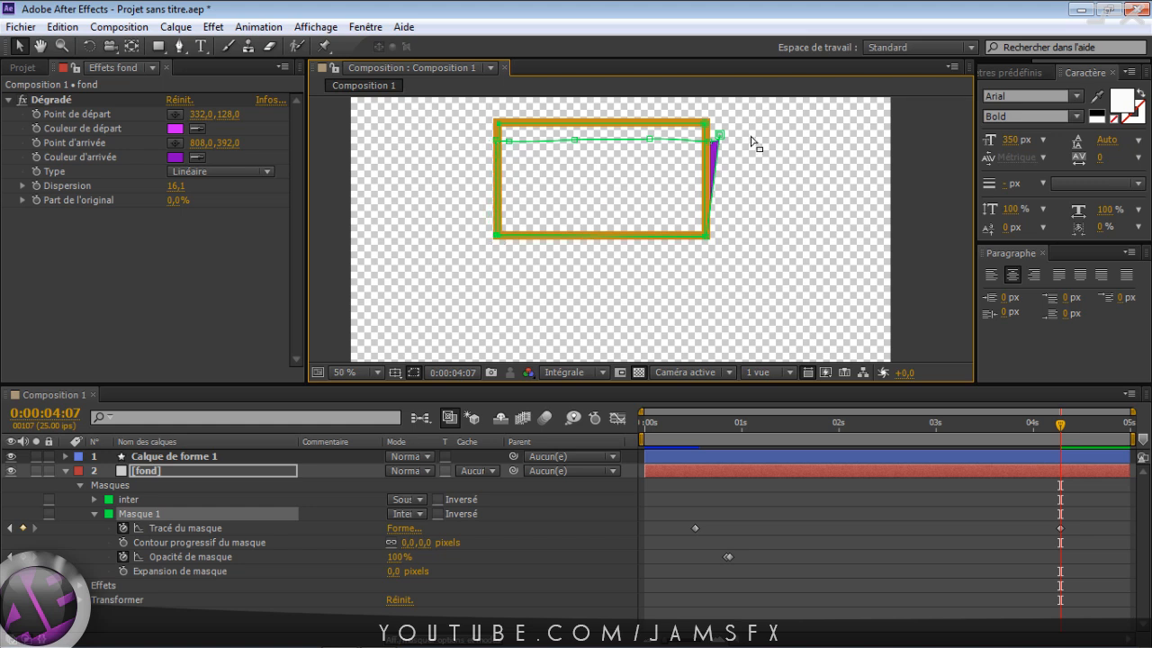
pyautogui.moveTo(720, 137); pyautogui.dragTo(716, 140)
pyautogui.moveTo(721, 139); pyautogui.dragTo(713, 142)
# At 0:00:00:22, raise Masque 1's bottom edge to turn the mask into a thin strip below the frame
pyautogui.click(684, 425)
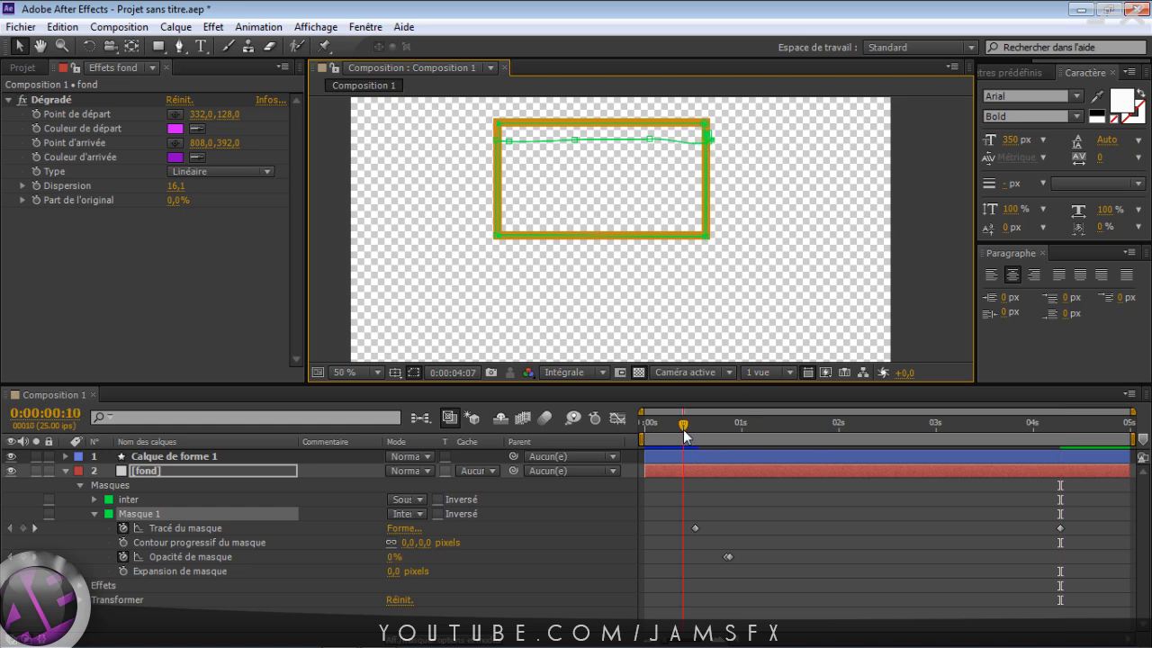
pyautogui.moveTo(753, 425); pyautogui.dragTo(730, 433)
pyautogui.moveTo(820, 340); pyautogui.dragTo(747, 369)
pyautogui.hotkey('ctrl', 'z')
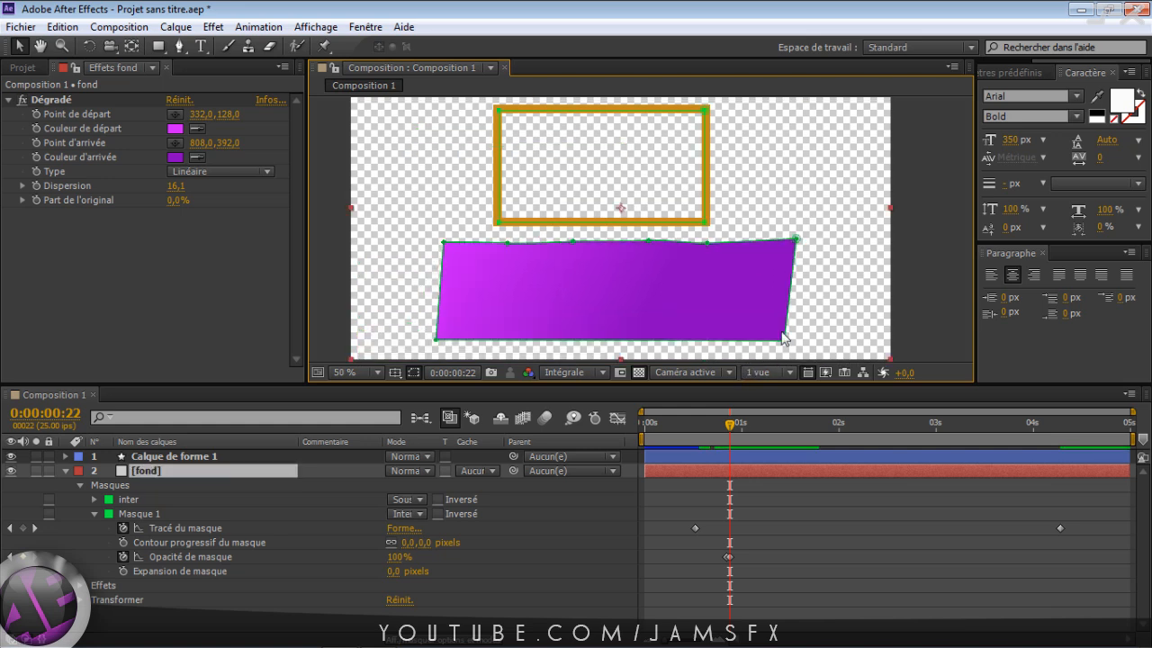
pyautogui.click(153, 514)
pyautogui.click(522, 339)
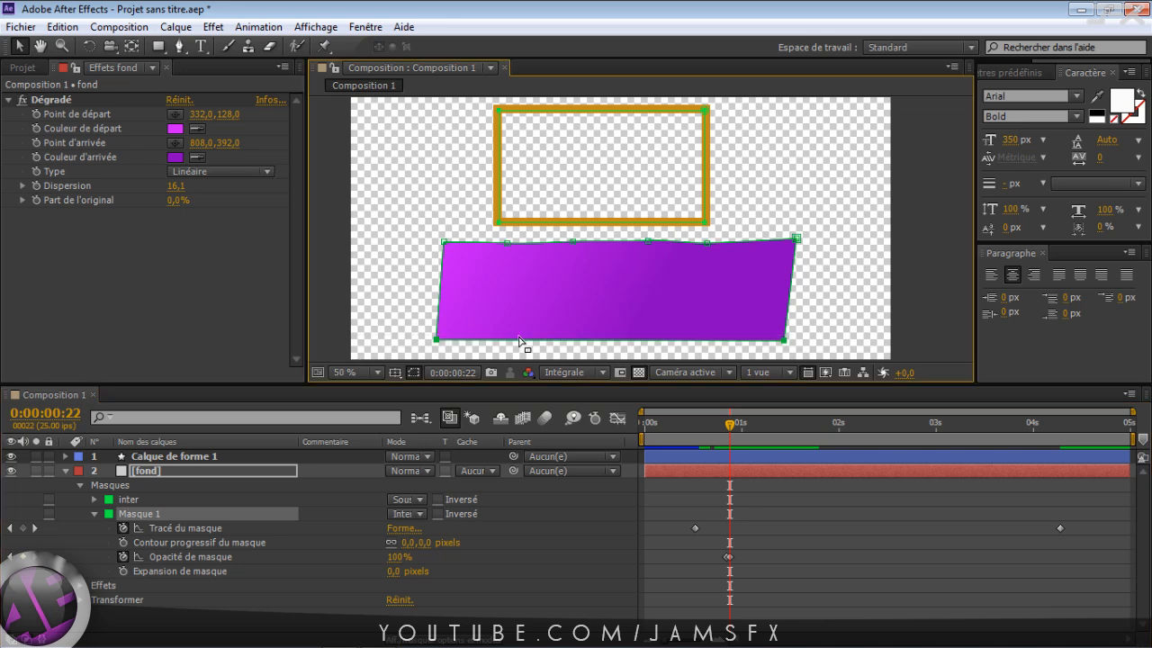
pyautogui.moveTo(587, 339); pyautogui.dragTo(596, 255)
# Move the current time to 0:00:02:13, set the inter mask's mode to Add and select that mask
pyautogui.moveTo(730, 430); pyautogui.dragTo(893, 410)
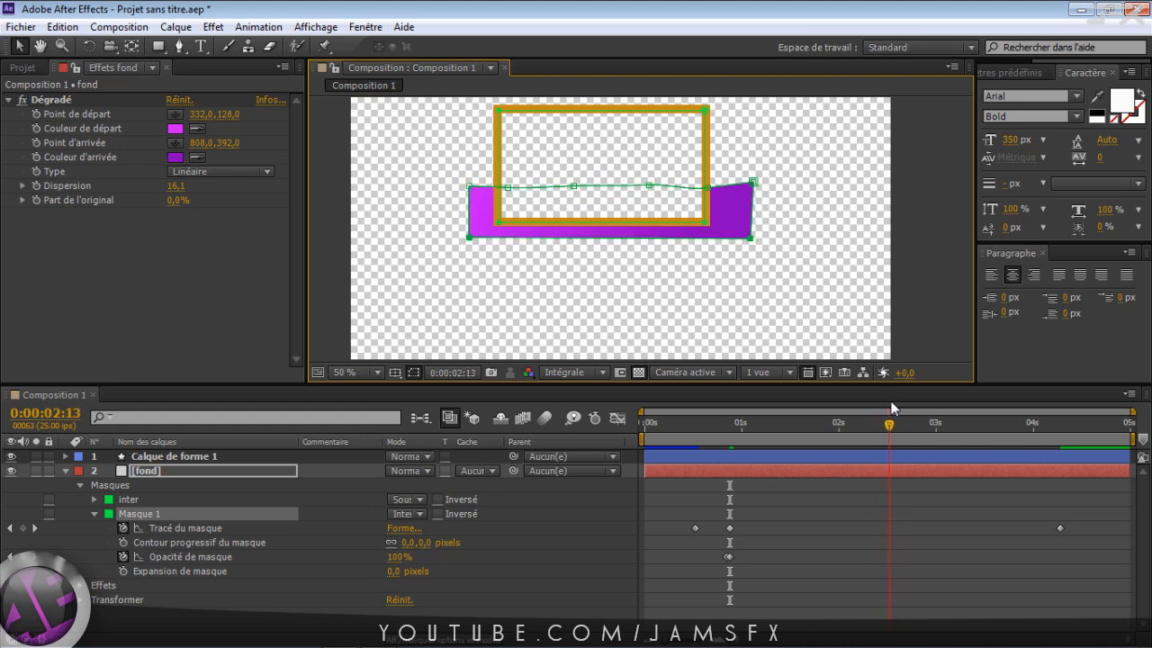
pyautogui.click(421, 500)
pyautogui.click(429, 533)
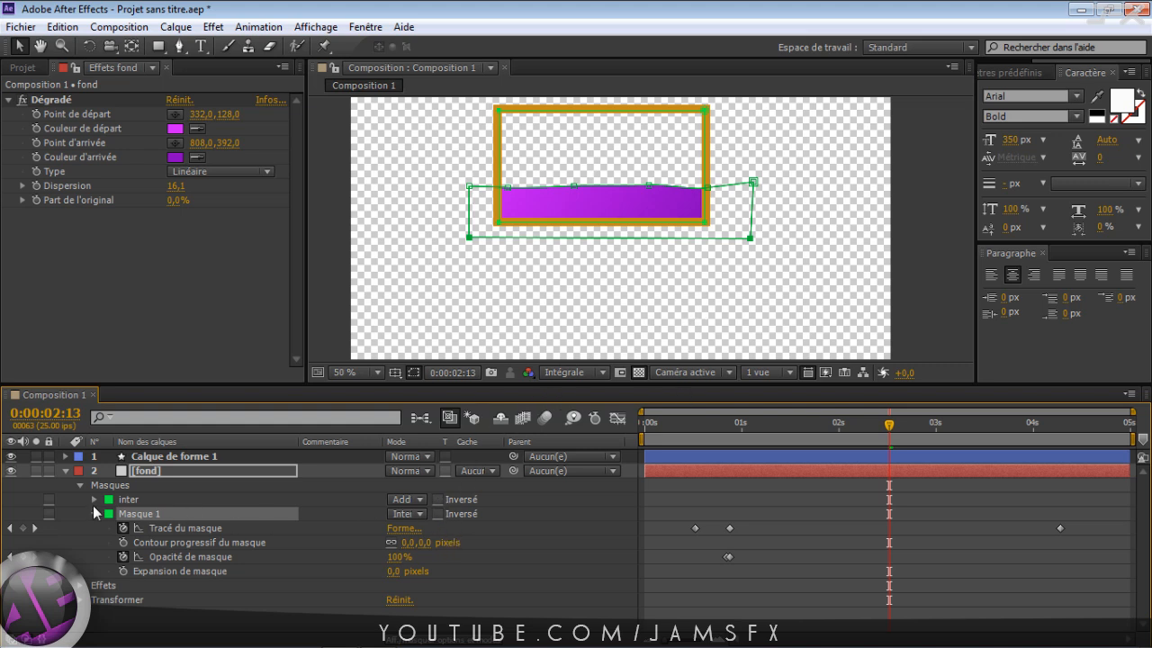
pyautogui.click(154, 494)
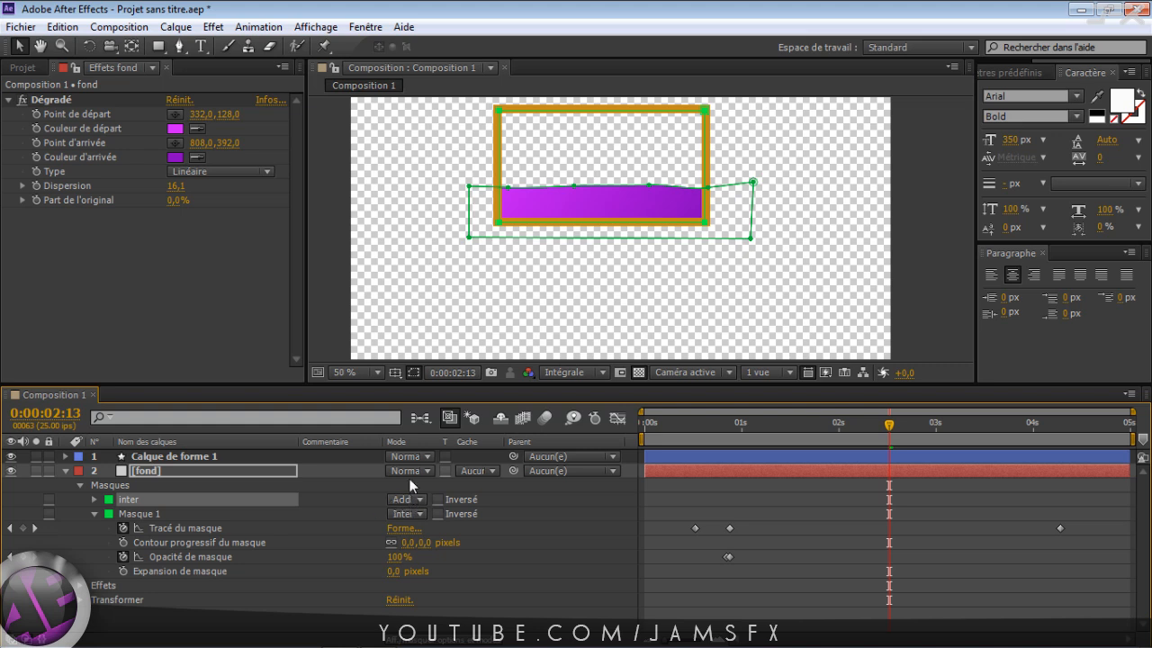
# At 0:00:01:02, pull the direction handle of Masque 1's second top point upward to form a first wave
pyautogui.moveTo(709, 431); pyautogui.dragTo(741, 437)
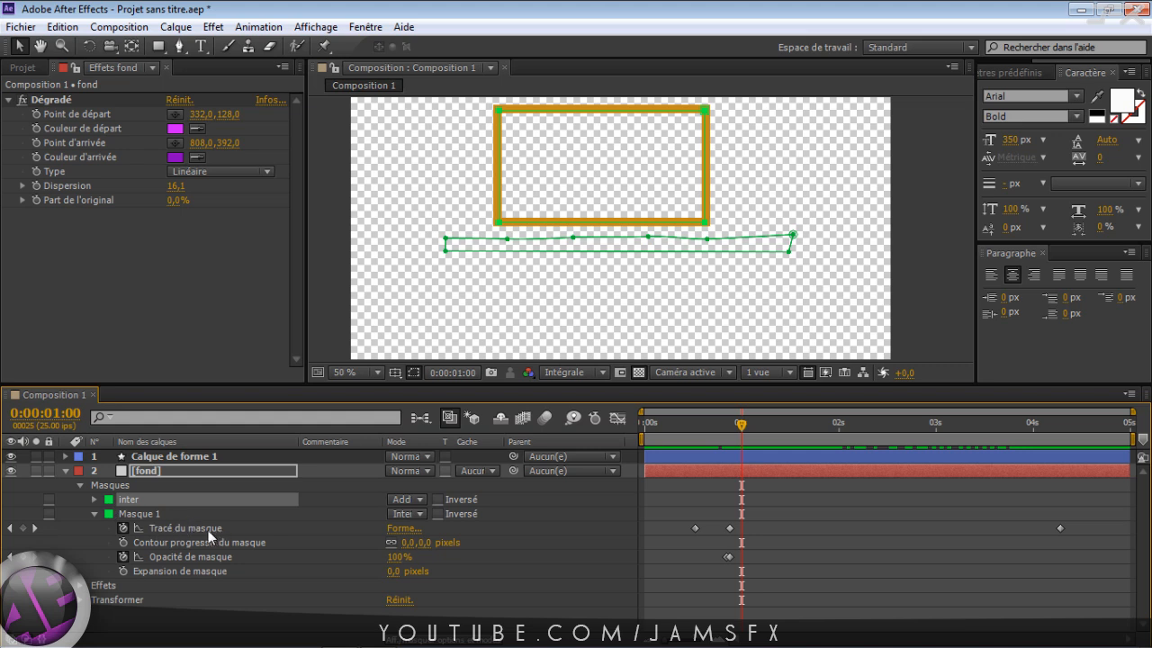
pyautogui.moveTo(743, 424); pyautogui.dragTo(749, 425)
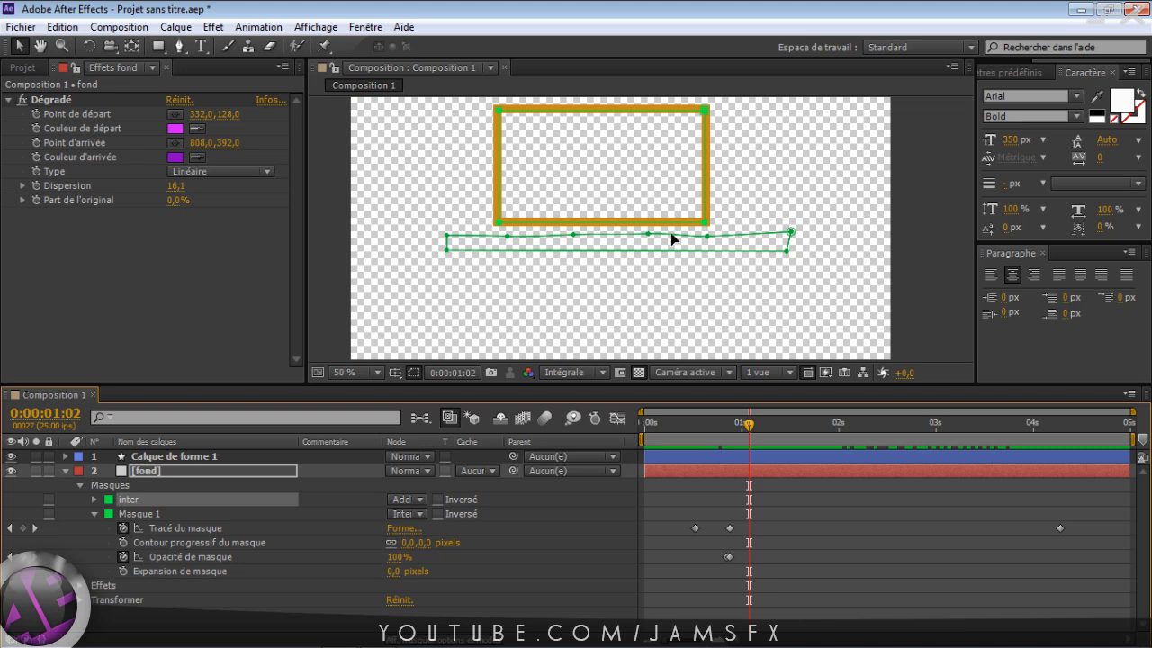
pyautogui.click(180, 49)
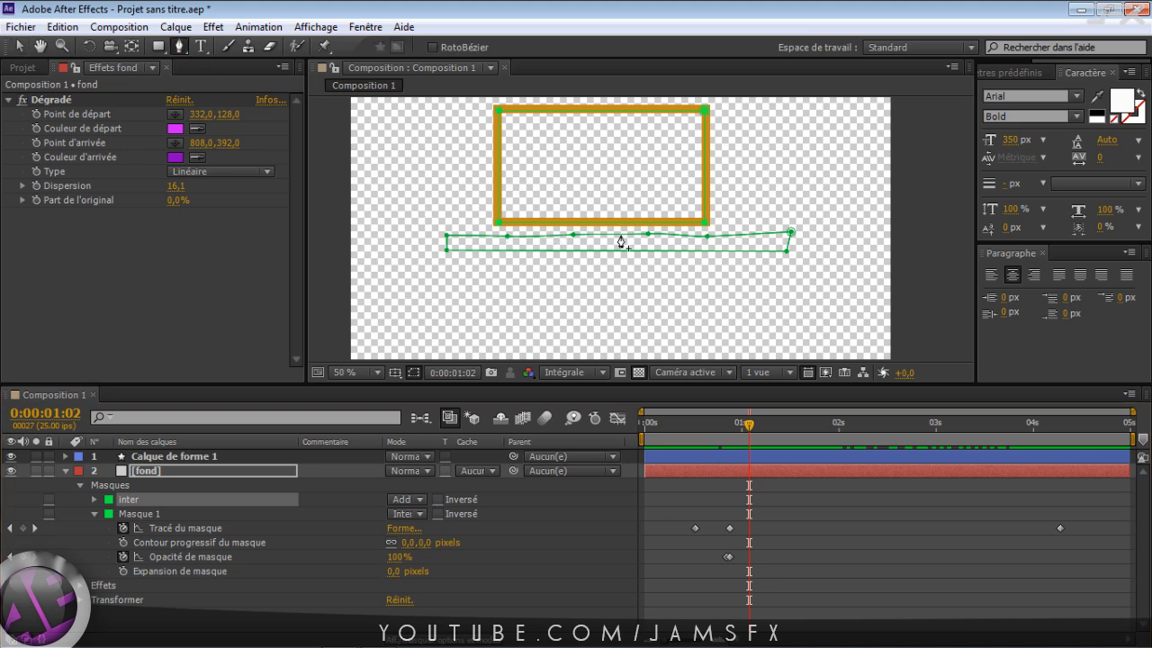
pyautogui.press('v')
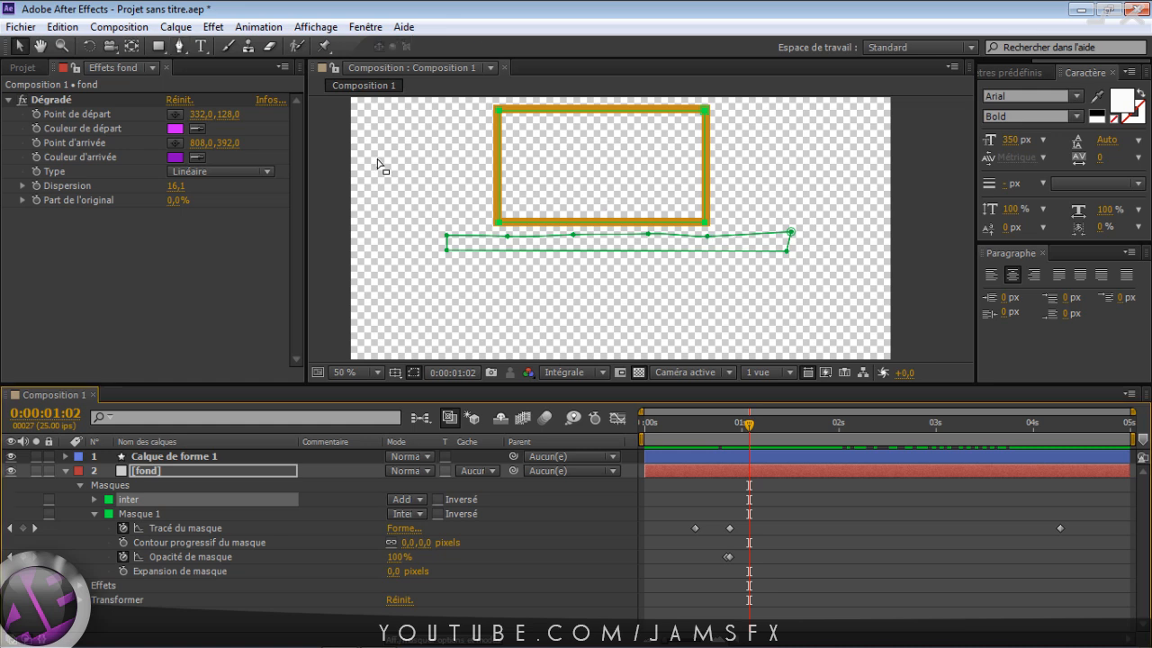
pyautogui.click(507, 238)
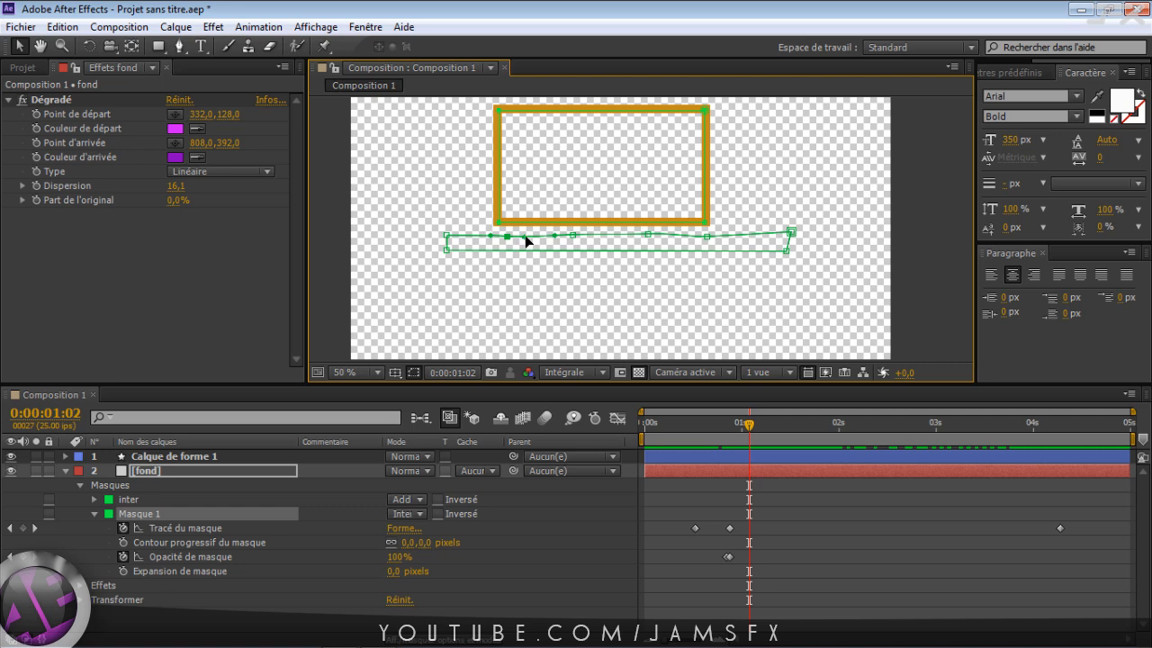
pyautogui.moveTo(525, 235); pyautogui.dragTo(560, 193)
# At 0:00:01:07, pull the direction handle of Masque 1's middle top point upward to form a second wave
pyautogui.moveTo(751, 429); pyautogui.dragTo(769, 428)
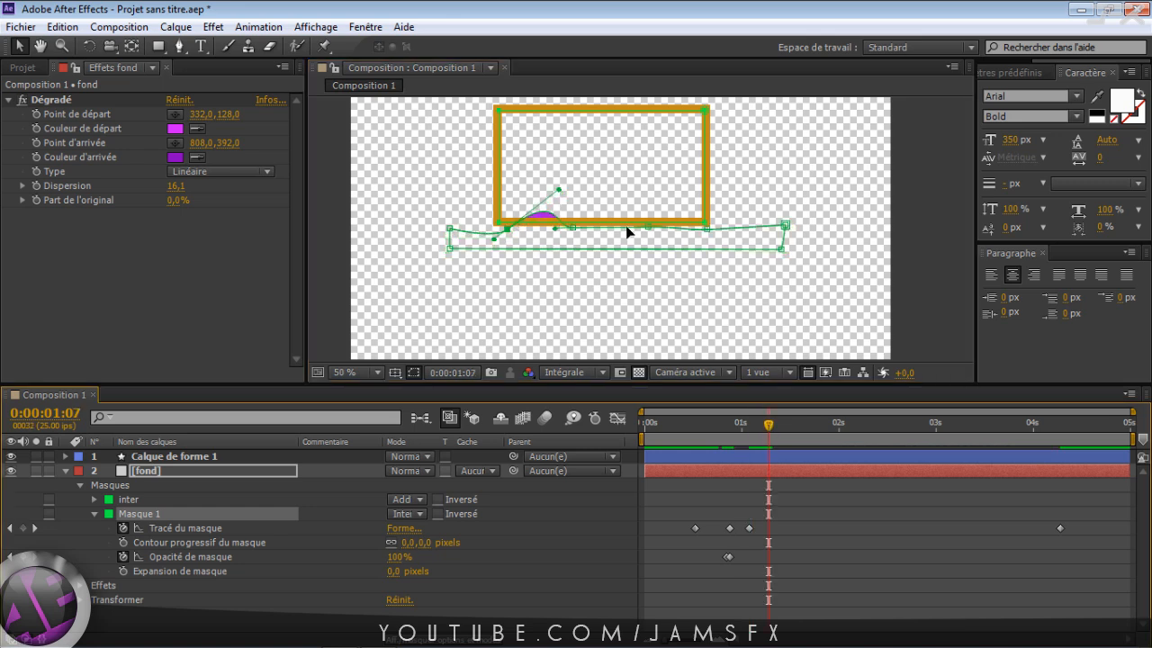
pyautogui.click(574, 229)
pyautogui.moveTo(591, 227); pyautogui.dragTo(628, 197)
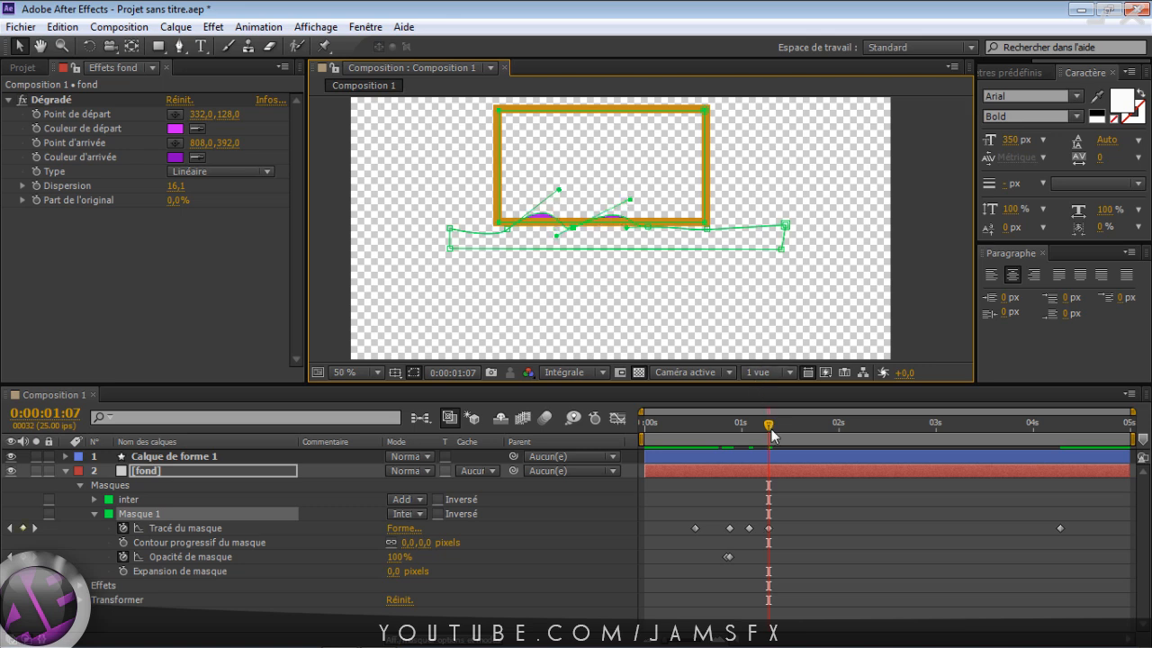
# Reshape Masque 1's waves at 0:00:01:13, 0:00:01:17 and 0:00:02:00 by shifting the first wave's point outward and adjusting the curve handles
pyautogui.moveTo(770, 426); pyautogui.dragTo(792, 429)
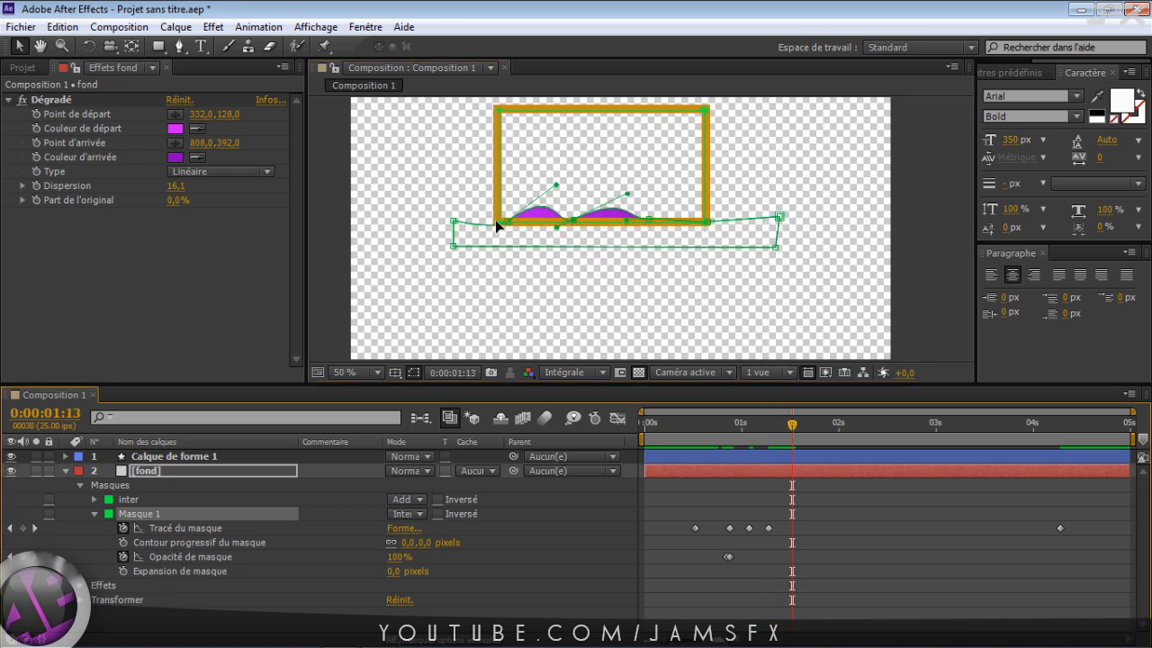
pyautogui.moveTo(501, 227); pyautogui.dragTo(483, 215)
pyautogui.moveTo(790, 431); pyautogui.dragTo(808, 428)
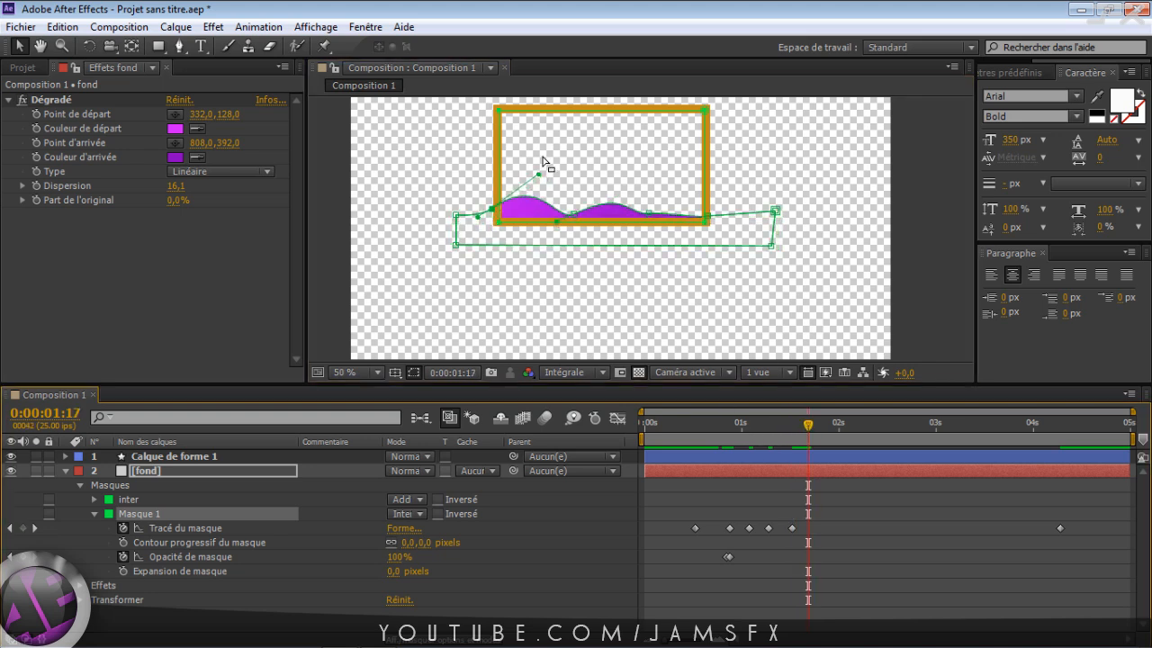
pyautogui.moveTo(625, 189); pyautogui.dragTo(634, 203)
pyautogui.moveTo(807, 418); pyautogui.dragTo(838, 424)
pyautogui.moveTo(624, 200); pyautogui.dragTo(605, 209)
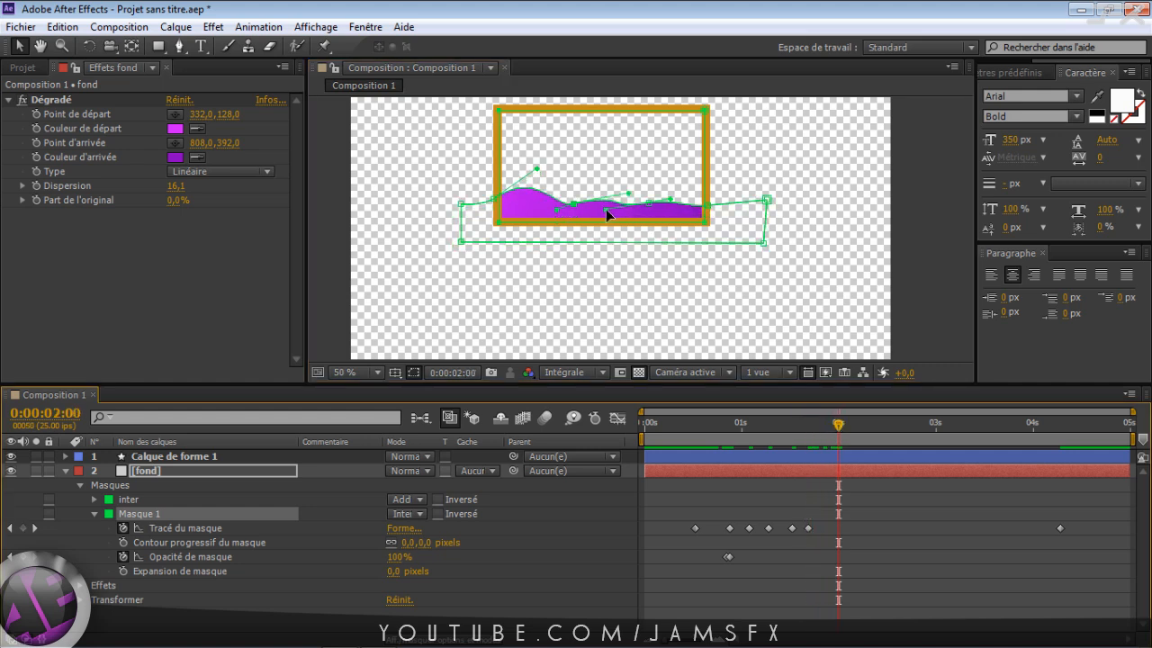
# At 0:00:02:09, raise the curve handle of Masque 1's fourth top point to swell the wave near the frame's right side
pyautogui.moveTo(845, 427); pyautogui.dragTo(875, 435)
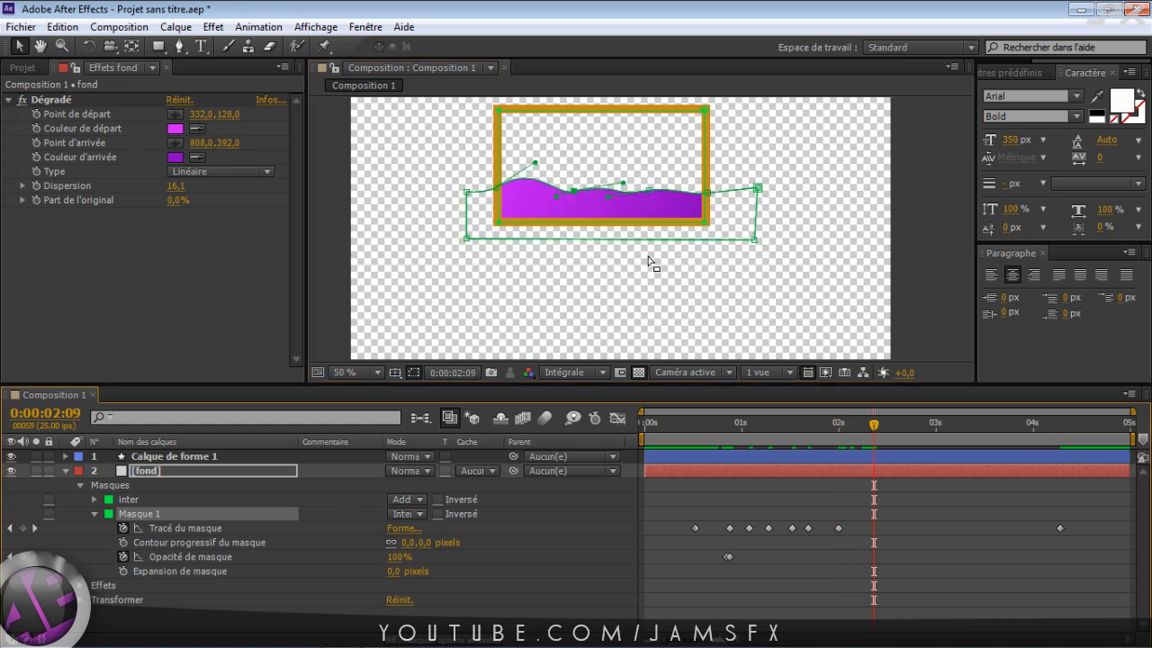
pyautogui.click(649, 190)
pyautogui.moveTo(669, 186)
pyautogui.mouseDown()
pyautogui.moveTo(682, 174)
pyautogui.moveTo(690, 185)
pyautogui.mouseUp()
pyautogui.click(708, 192)
pyautogui.moveTo(612, 170); pyautogui.dragTo(616, 229)
# Reshape Masque 1's wave crests at three times between three and four seconds, including 0:00:03:13
pyautogui.click(930, 430)
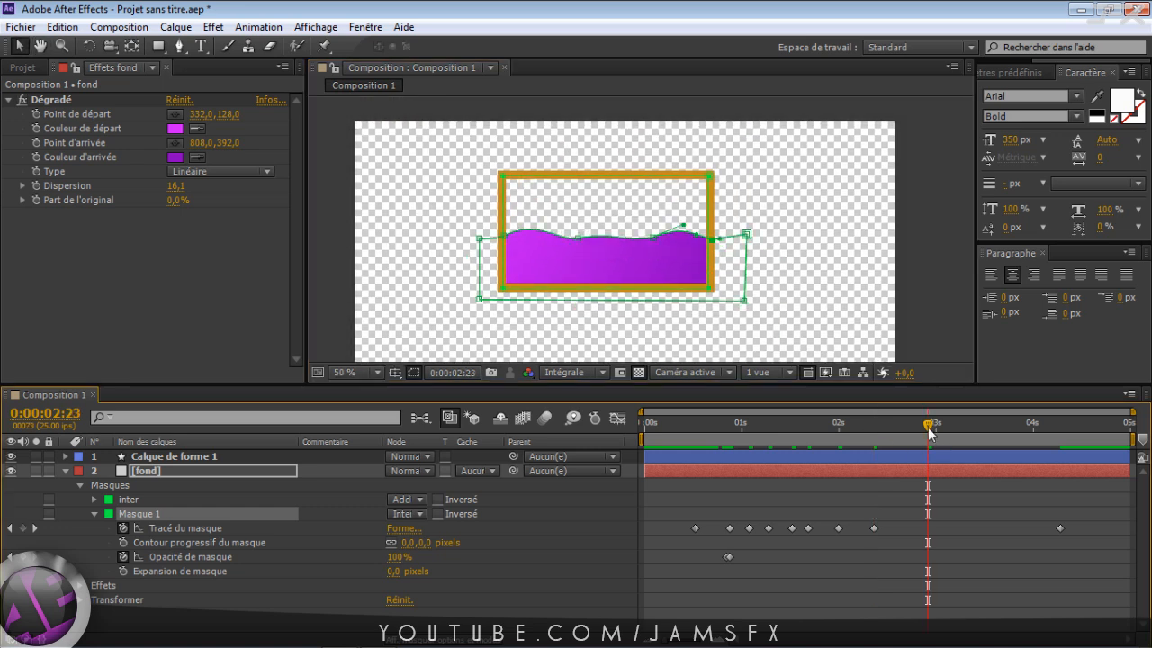
pyautogui.moveTo(929, 430); pyautogui.dragTo(956, 430)
pyautogui.click(494, 215)
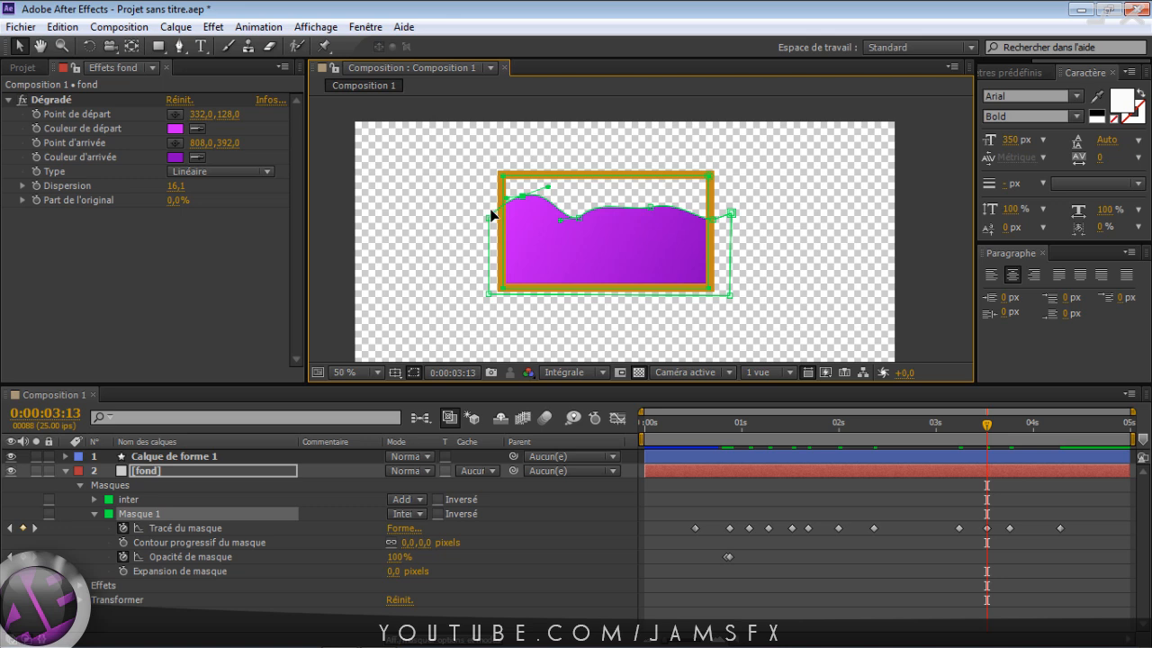
# Check the wave animation up to 0:00:04:07, select Masque 1's path keyframe there and lock the inter mask
pyautogui.moveTo(746, 425); pyautogui.dragTo(1060, 427)
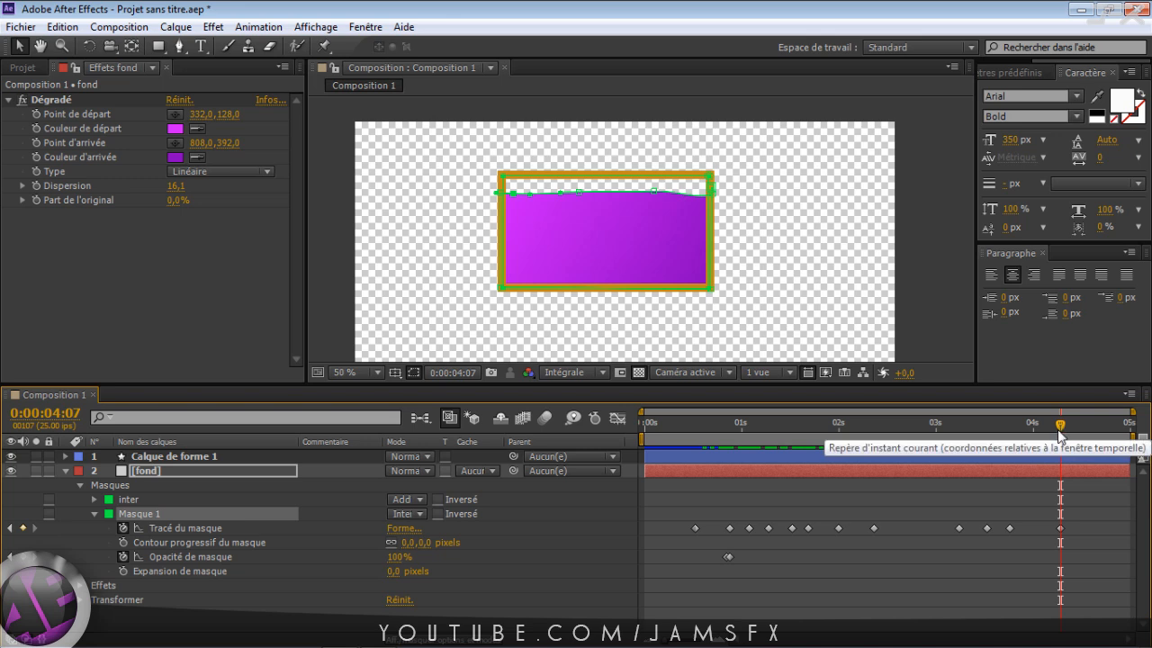
pyautogui.click(1061, 529)
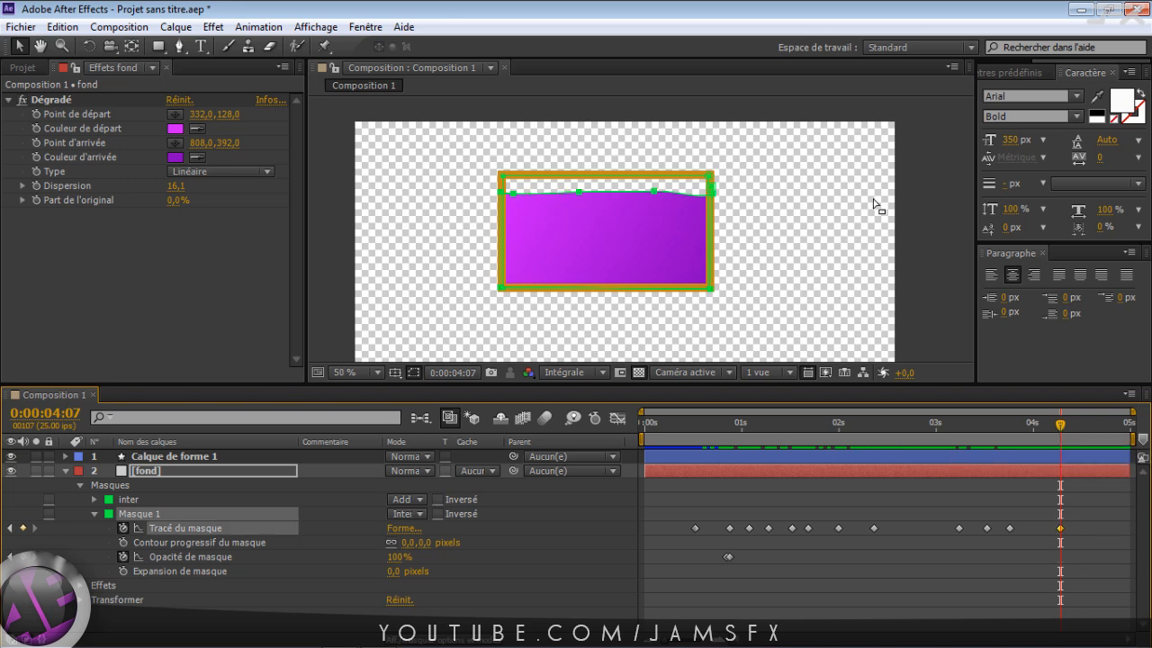
pyautogui.press('.')
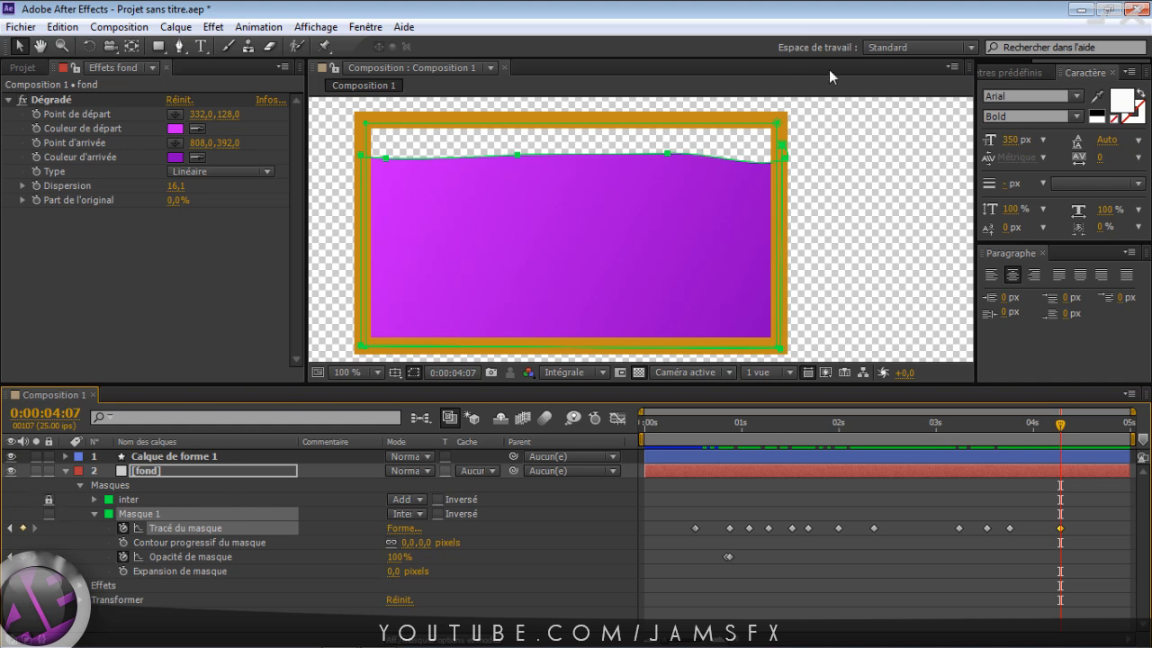
# Raise Masque 1's top points above the orange frame at 0:00:04:07 so the gradient fills it, and preview the animation
pyautogui.moveTo(804, 160); pyautogui.dragTo(456, 172)
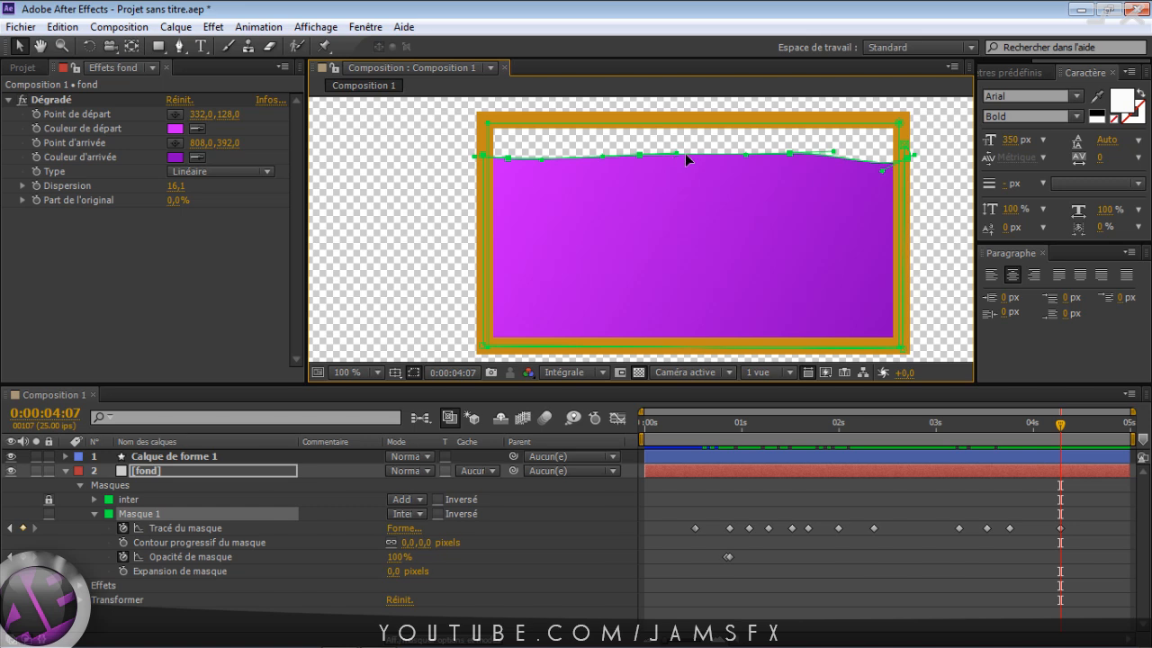
pyautogui.moveTo(685, 154)
pyautogui.mouseDown()
pyautogui.moveTo(687, 141)
pyautogui.moveTo(693, 150)
pyautogui.mouseUp()
pyautogui.press('Up')
pyautogui.press('Up')
pyautogui.press('Up')
pyautogui.press('Up')
pyautogui.press('Up')
pyautogui.press('Up')
pyautogui.press('Up')
pyautogui.press('Up')
pyautogui.press('Up')
pyautogui.press('Up')
pyautogui.press('Up')
pyautogui.press('Up')
pyautogui.press('Up')
pyautogui.press('Up')
pyautogui.press('Up')
pyautogui.press('Up')
pyautogui.press('Up')
pyautogui.press('Up')
pyautogui.press('Up')
pyautogui.press('Up')
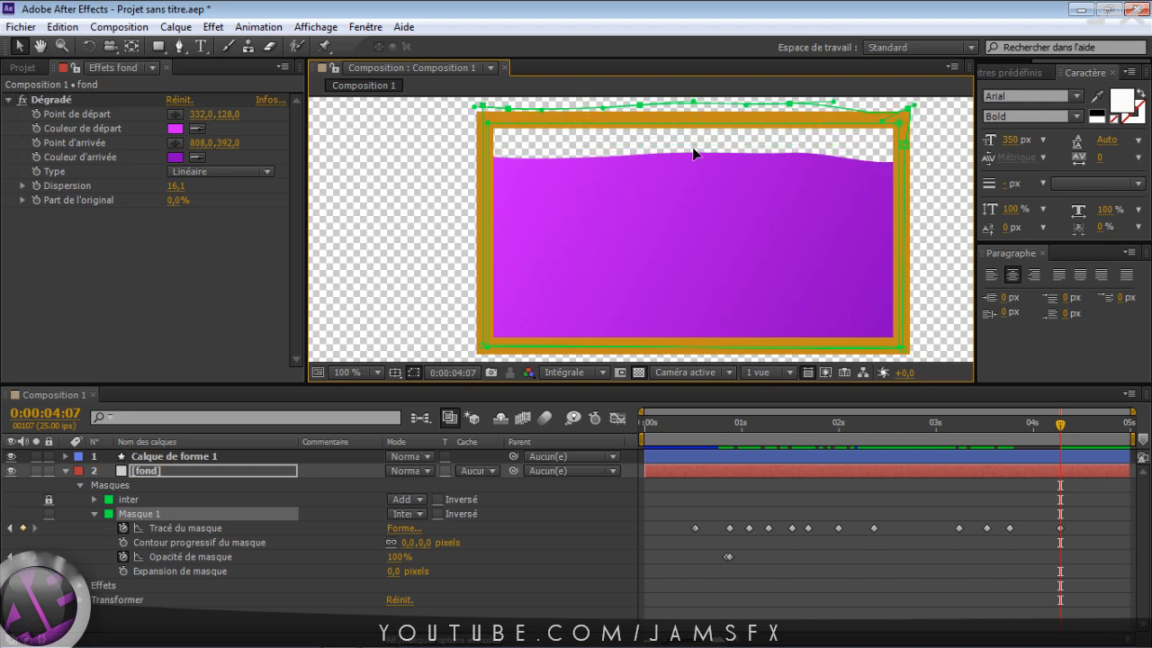
pyautogui.press('Up')
pyautogui.press('Up')
pyautogui.press('Up')
pyautogui.press('Up')
pyautogui.press('Up')
pyautogui.press('Up')
pyautogui.press('Up')
pyautogui.press('Up')
pyautogui.press('Up')
pyautogui.press('Up')
pyautogui.press('Up')
pyautogui.press('Up')
pyautogui.press('Up')
pyautogui.press('Up')
pyautogui.press('Up')
pyautogui.press('Up')
pyautogui.press('Up')
pyautogui.press('Up')
pyautogui.press('Up')
pyautogui.press('Up')
pyautogui.scroll(-2, 694, 176)
pyautogui.scroll(1, 694, 177)
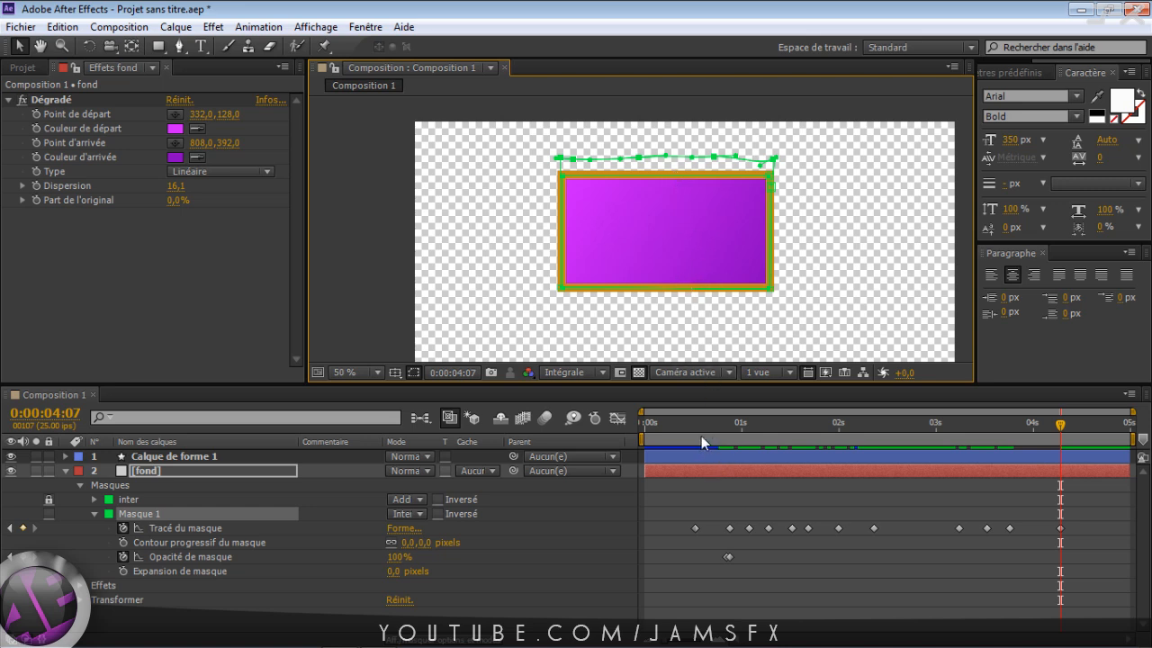
pyautogui.moveTo(701, 435); pyautogui.dragTo(1053, 423)
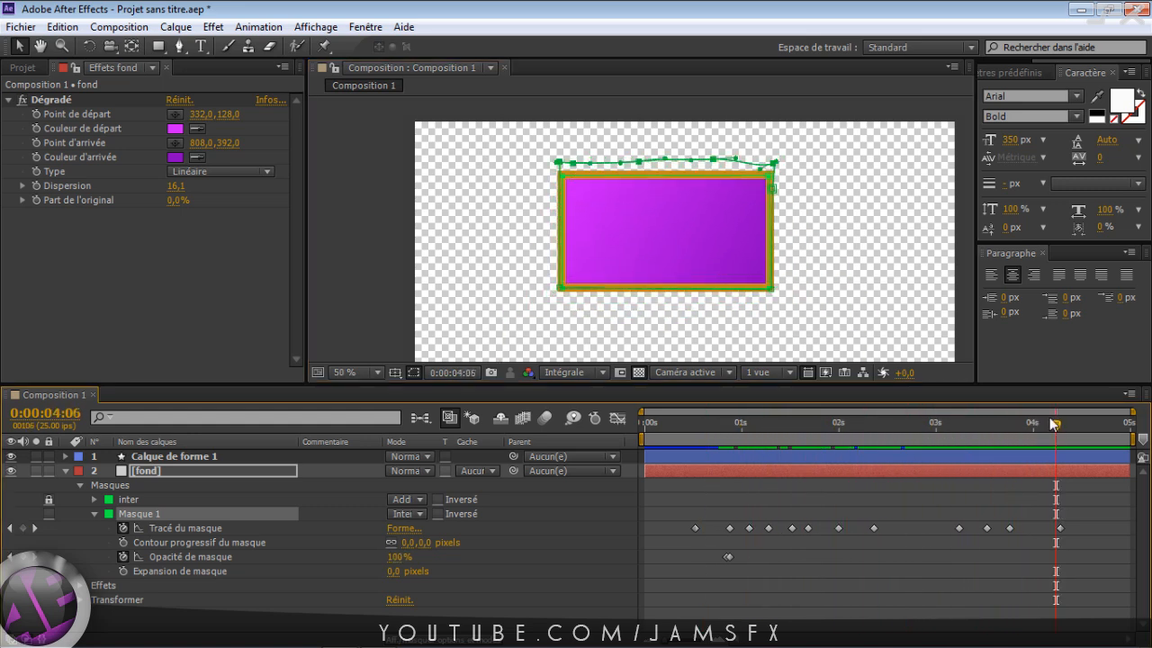